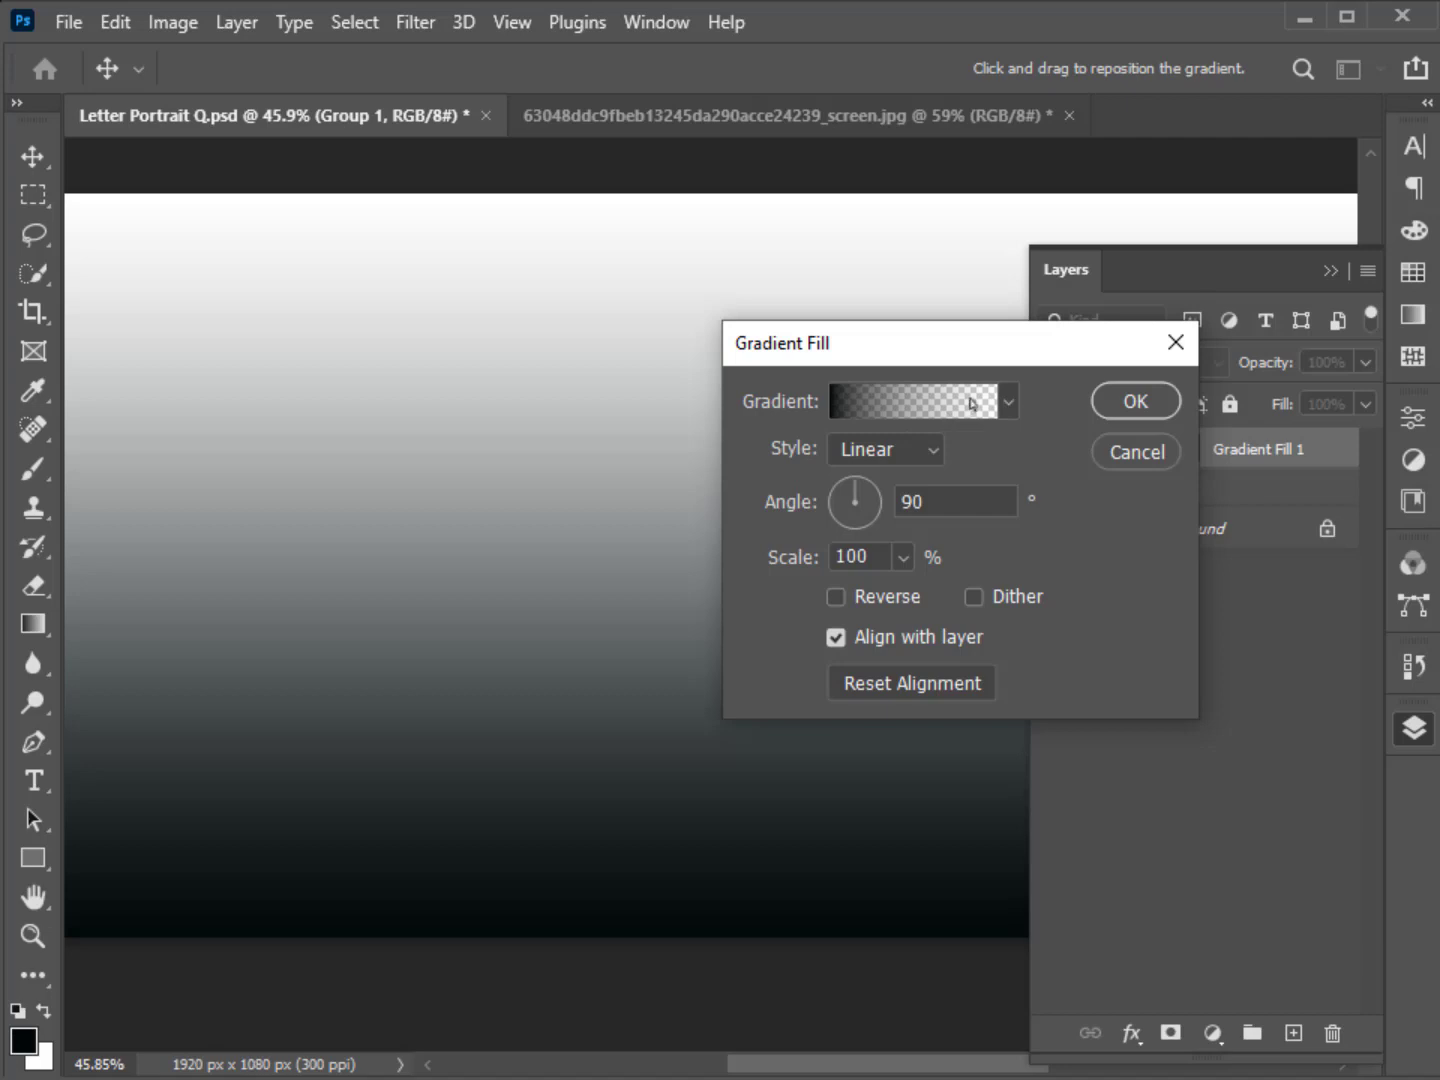
Load the Black, White preset for the gradient fill and set its black color stop to a8e3ff.
left_click(970, 401)
left_click(104, 193)
left_click(239, 237)
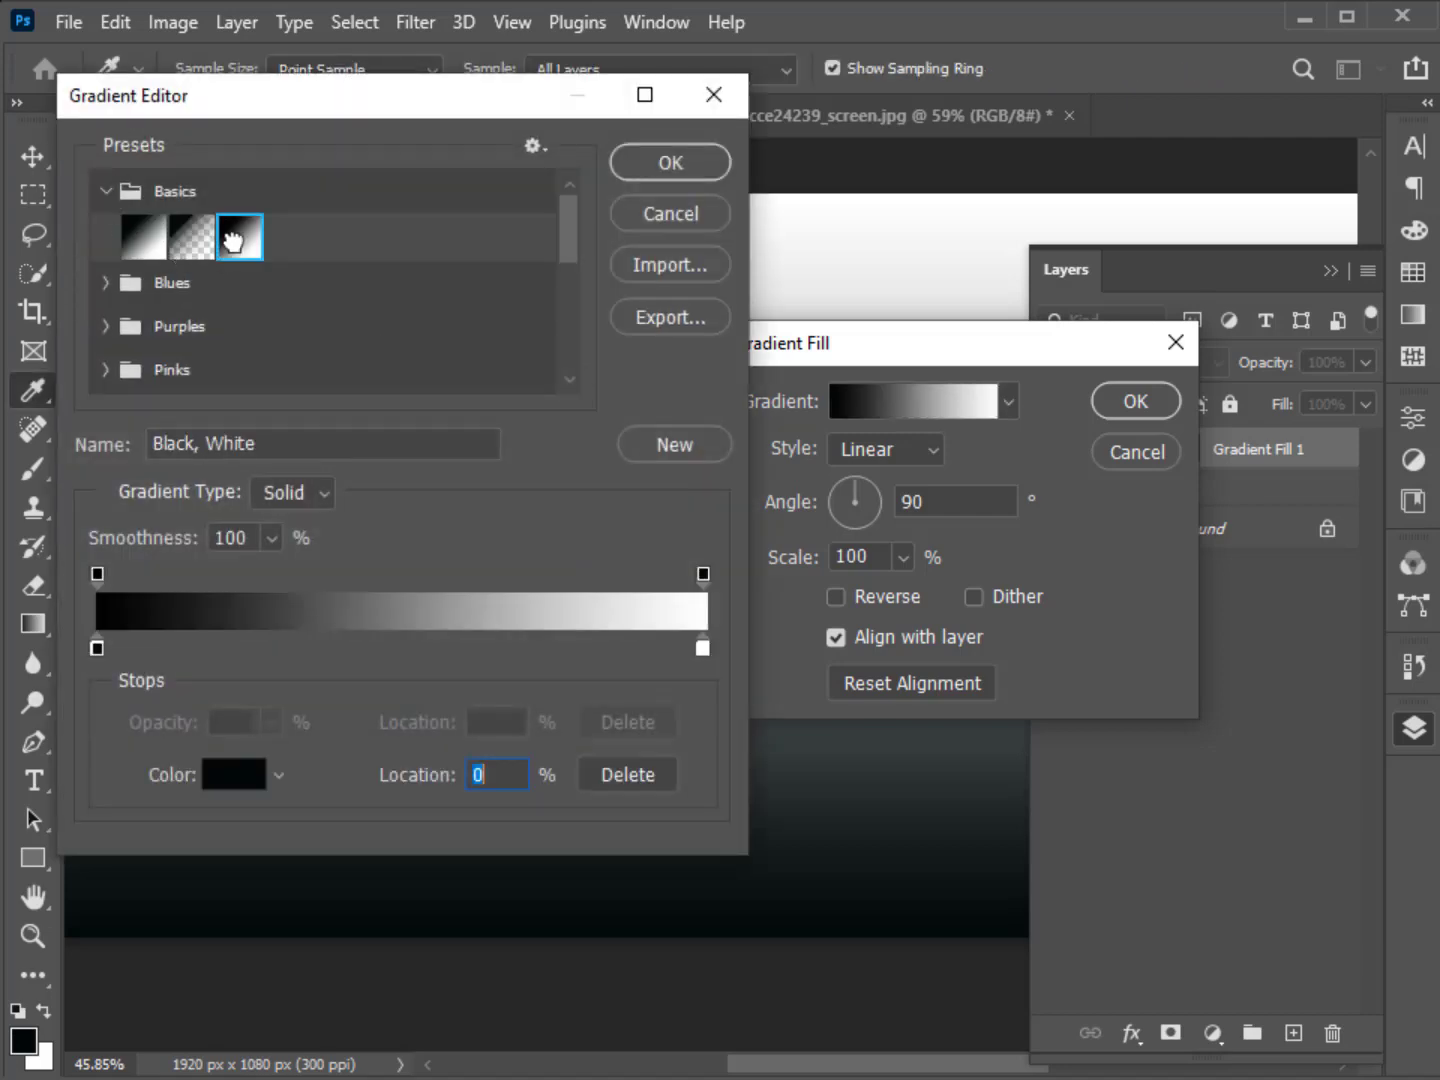
left_click(228, 778)
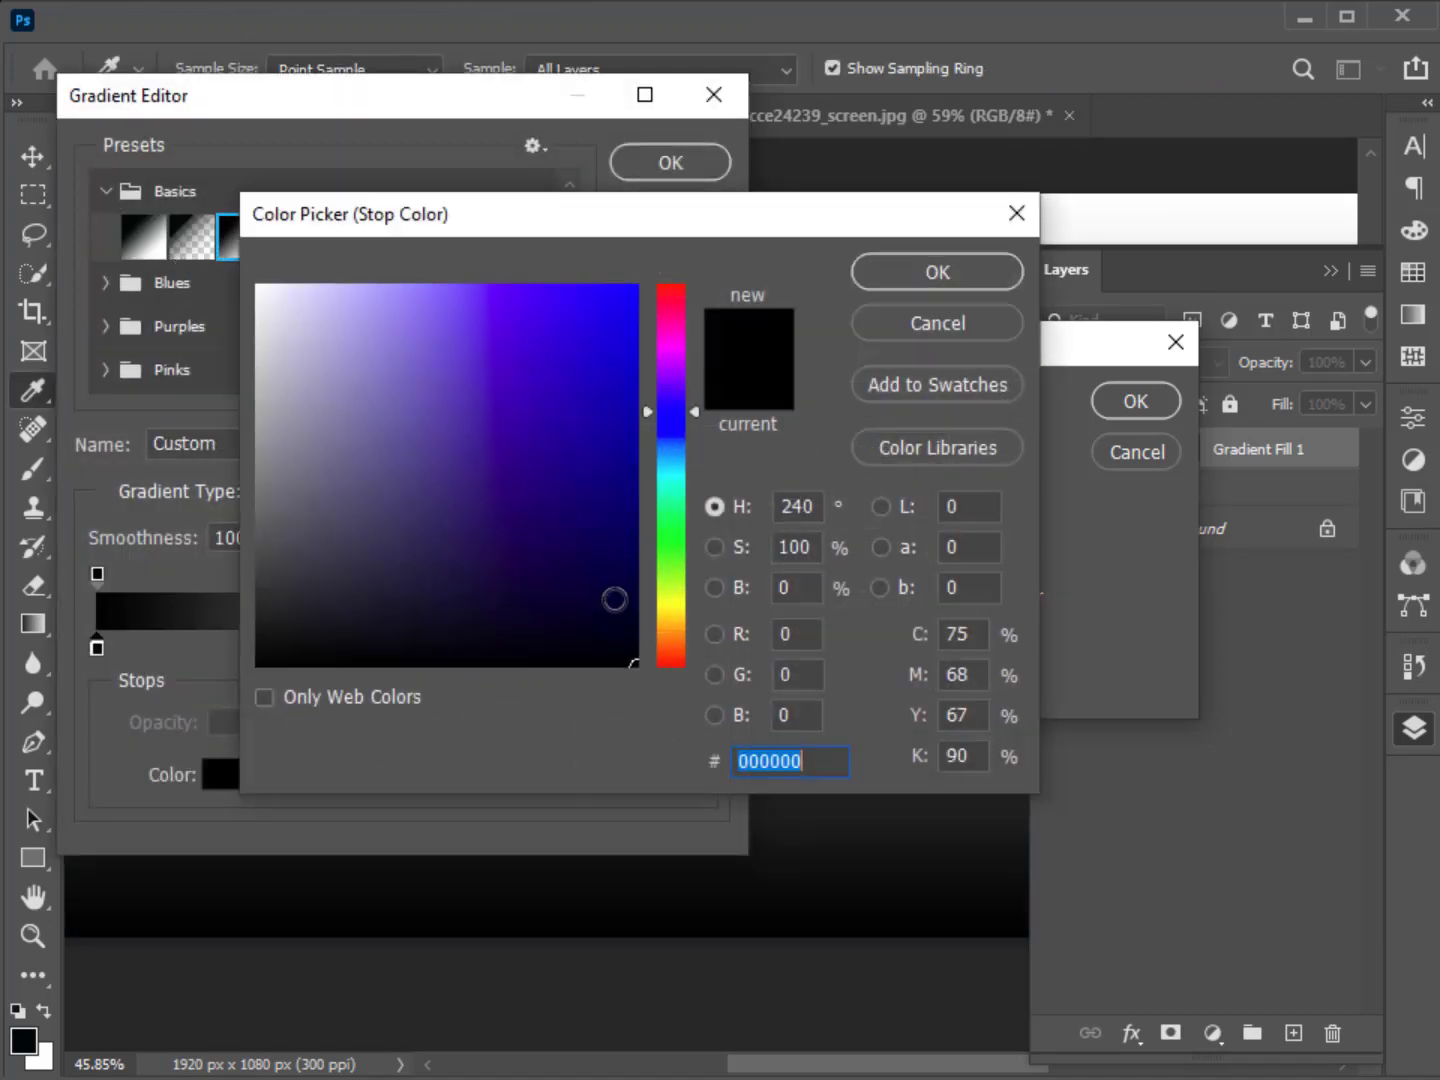
left_click(669, 455)
type("a8e3ff")
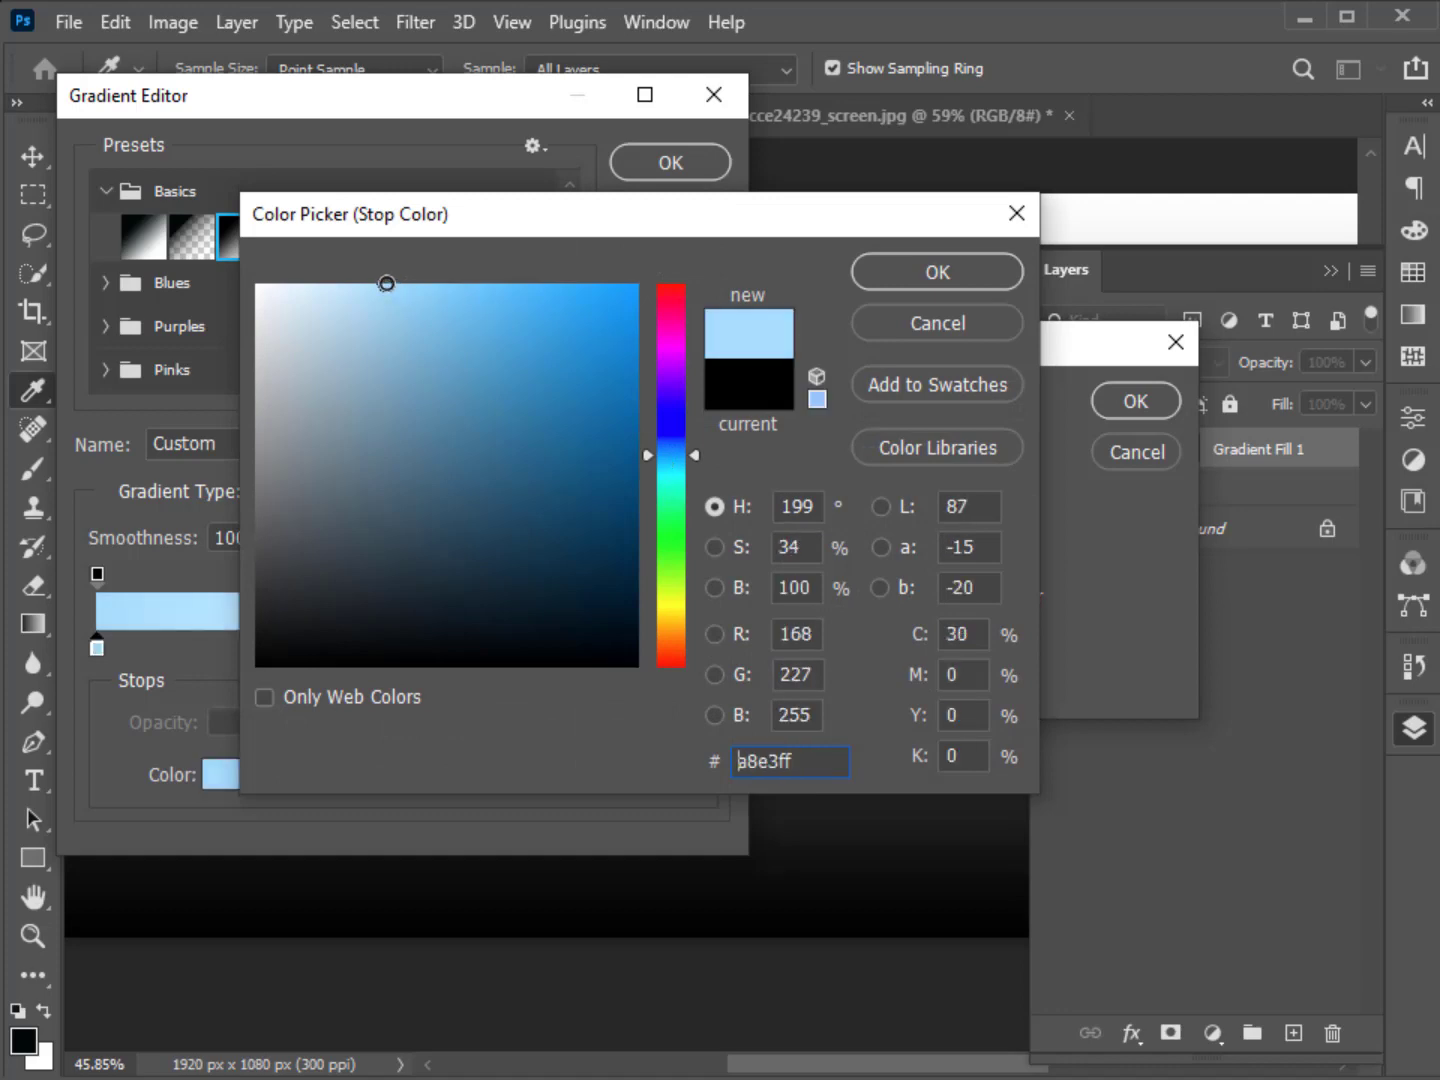
key("Return")
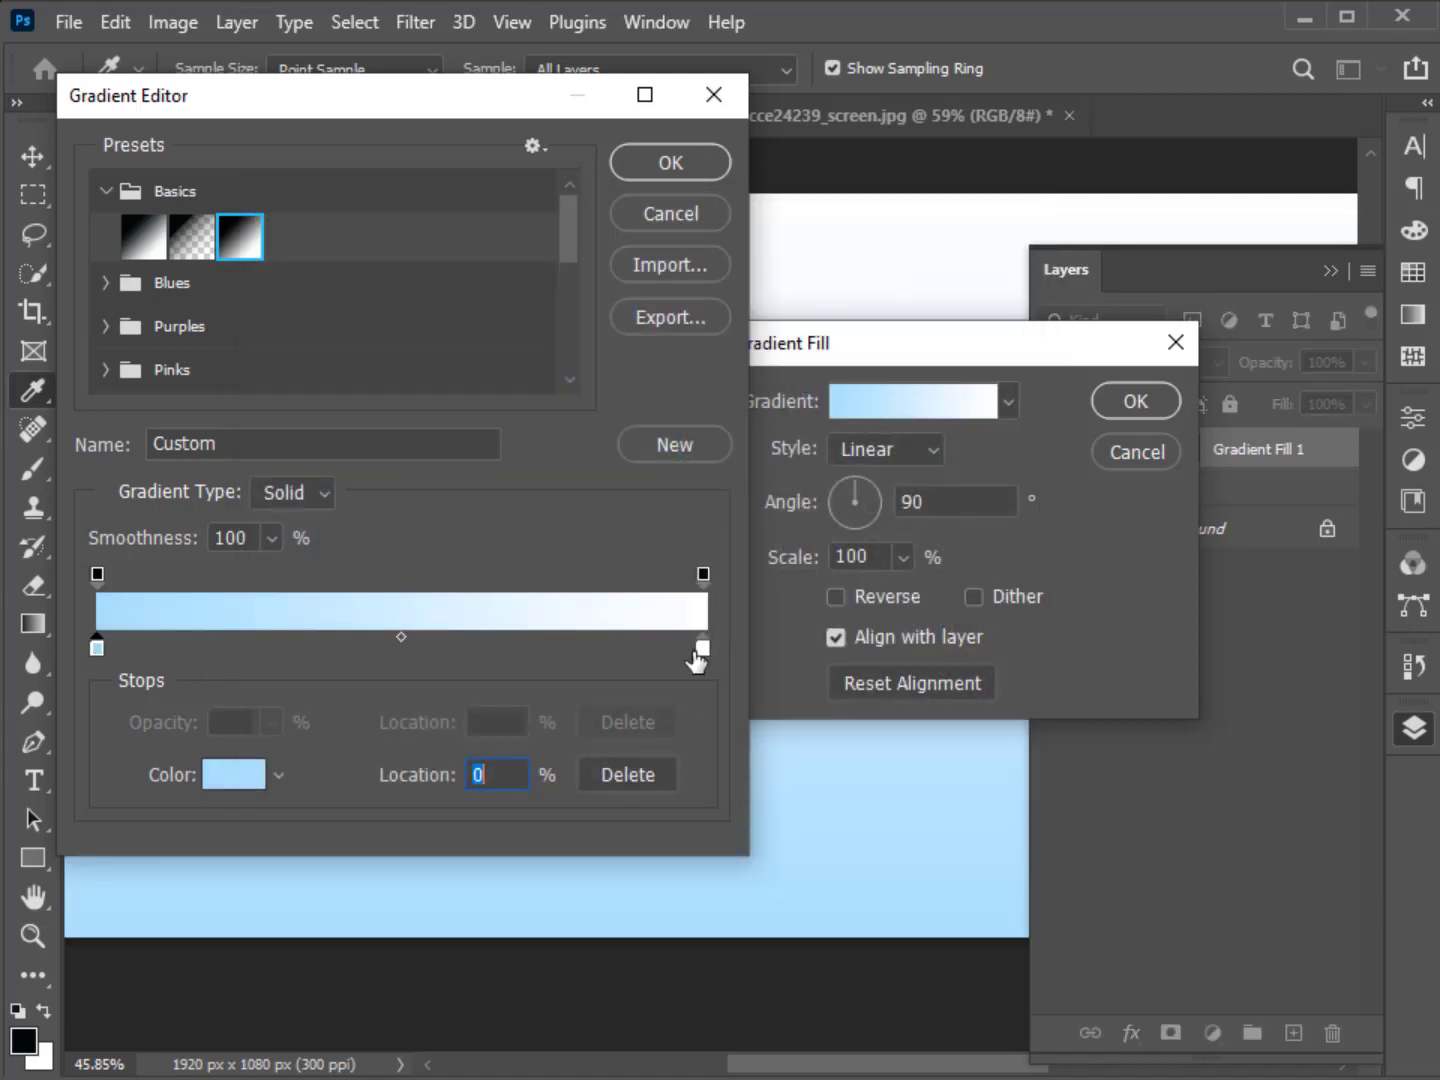
Set the gradient's white color stop to d6d6d6 and accept the edited gradient.
left_click(701, 650)
left_click(247, 781)
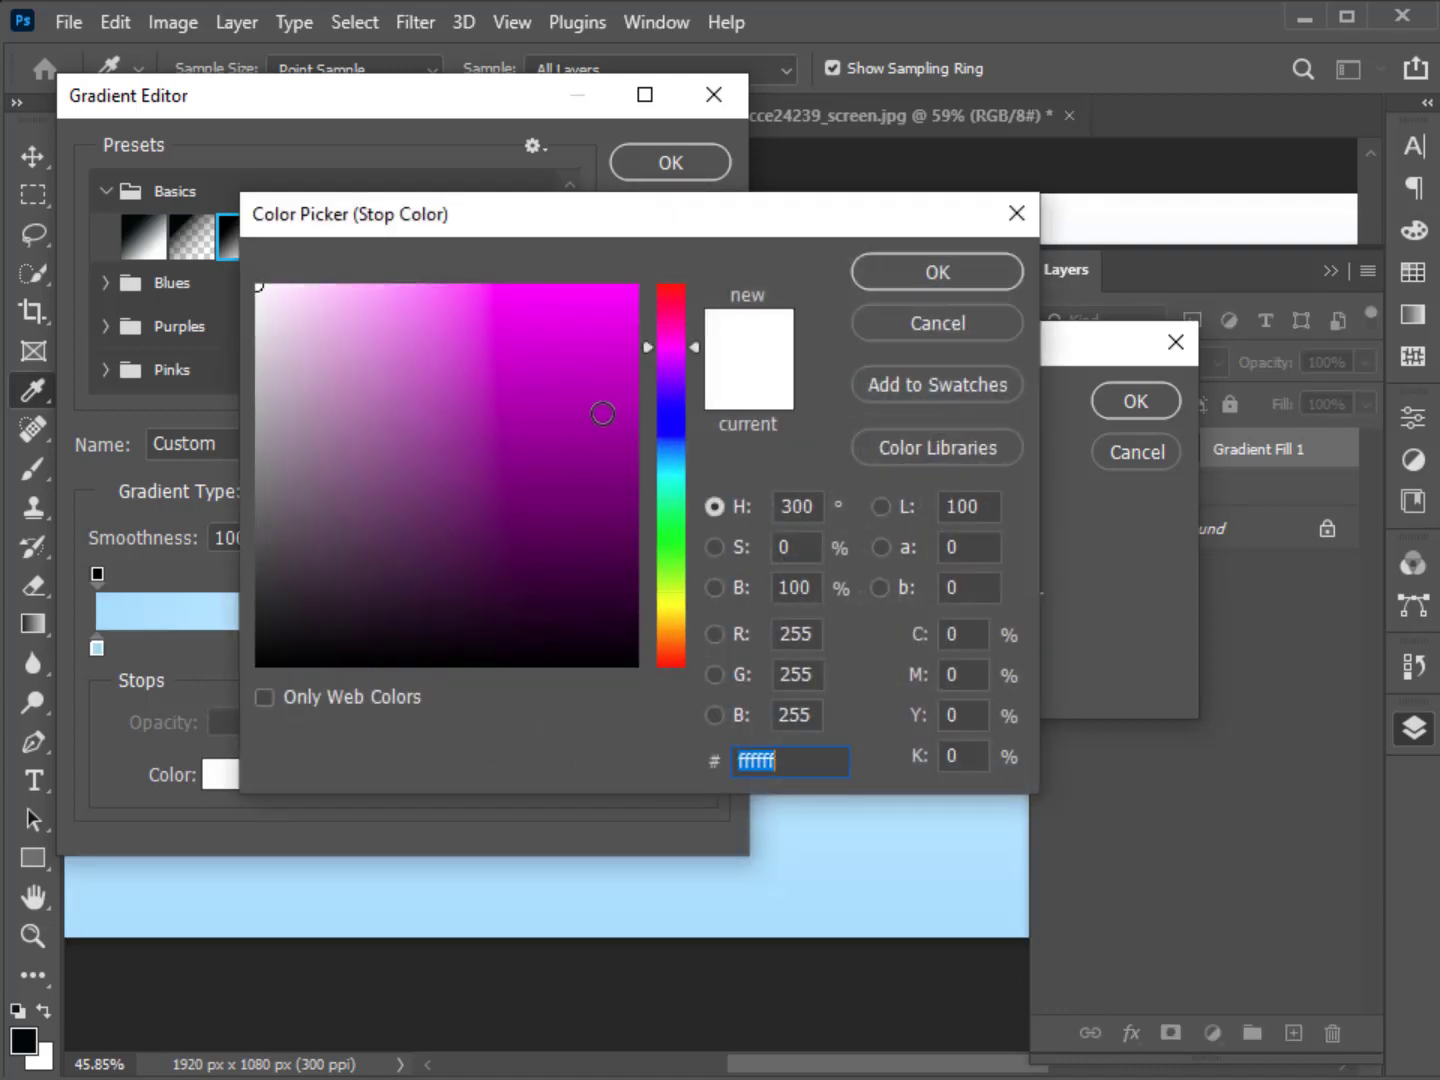
left_click(670, 462)
left_click(262, 349)
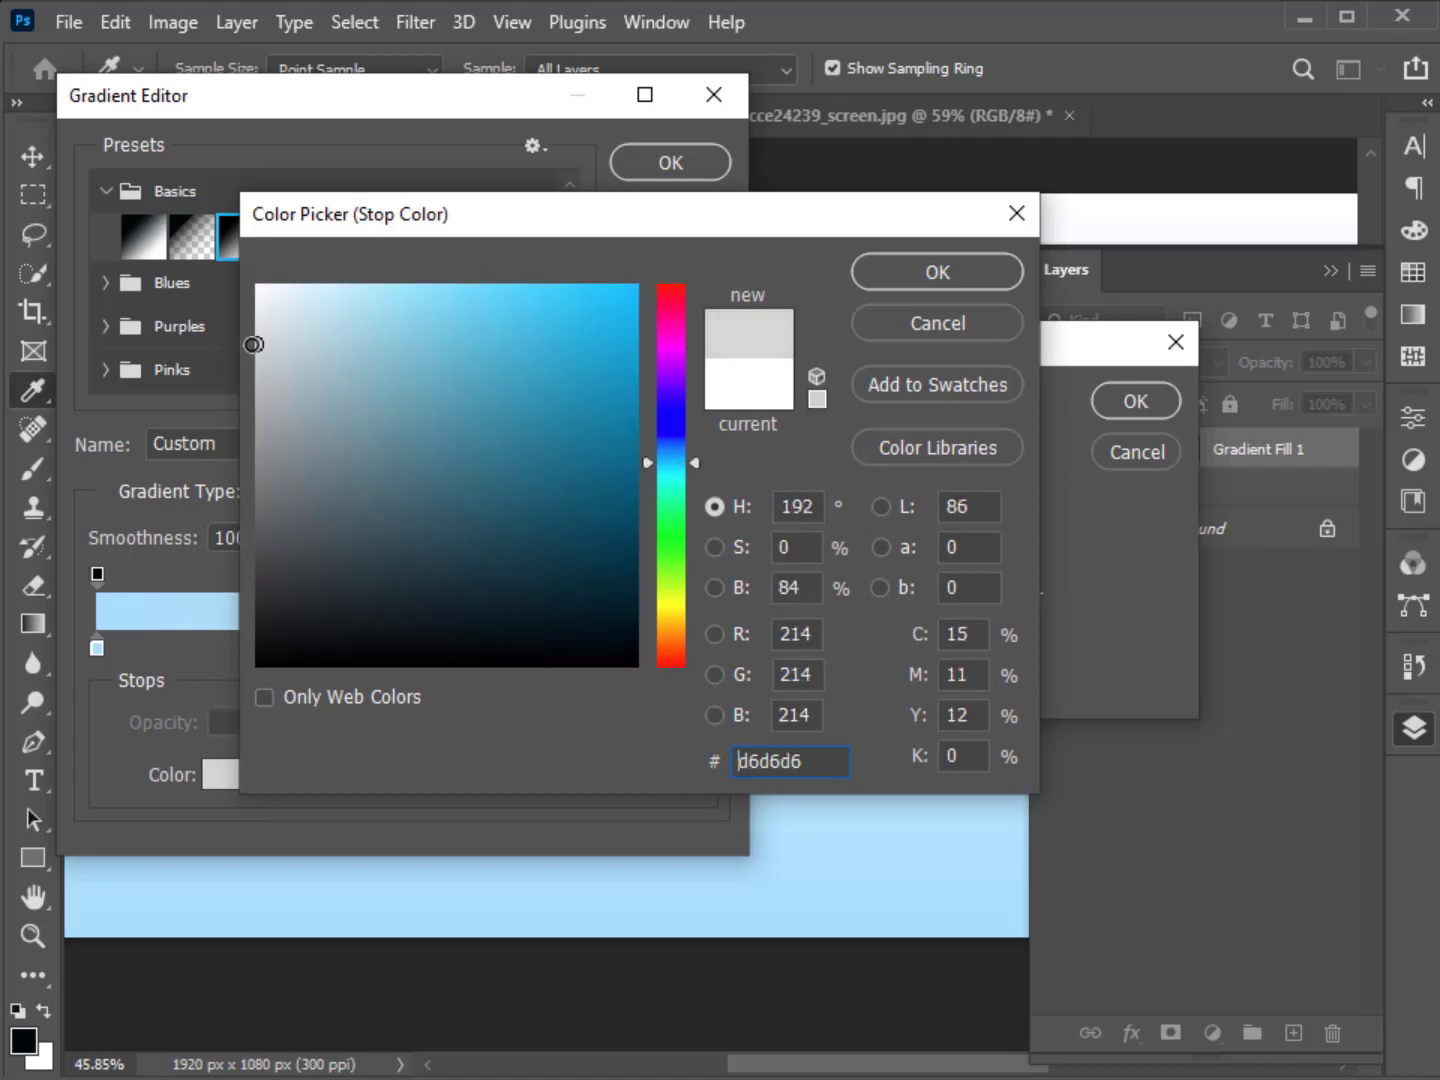
left_click(925, 273)
left_click(668, 167)
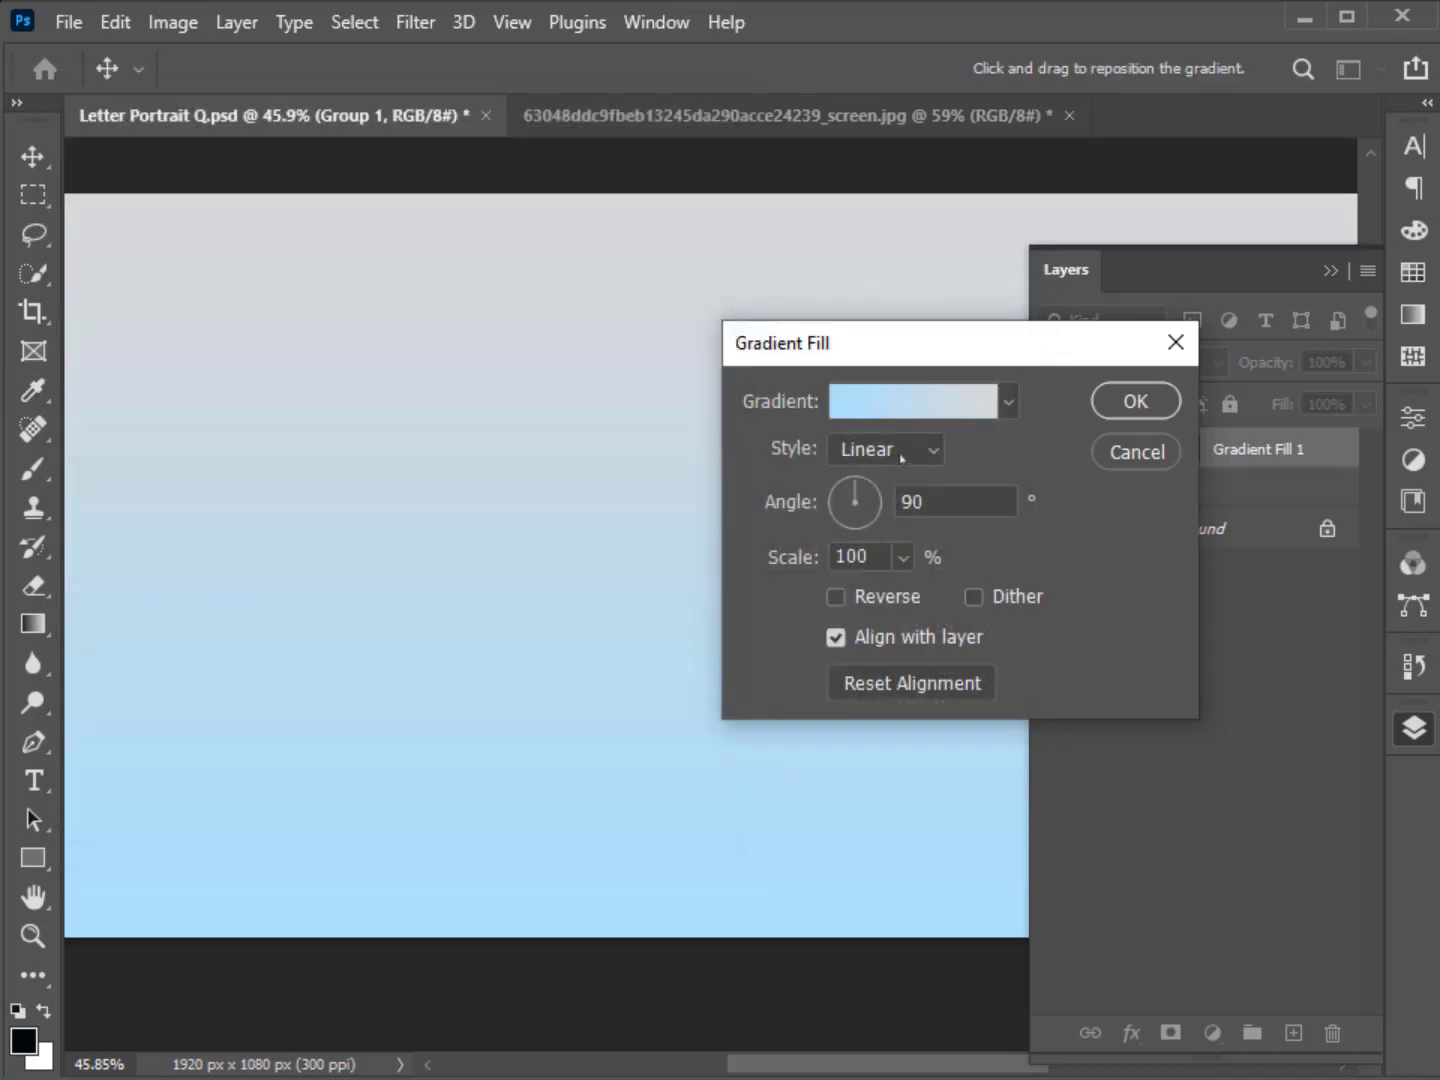
Make the gradient fill radial and reversed with a scale of 183%, and apply it.
left_click(903, 450)
left_click(895, 509)
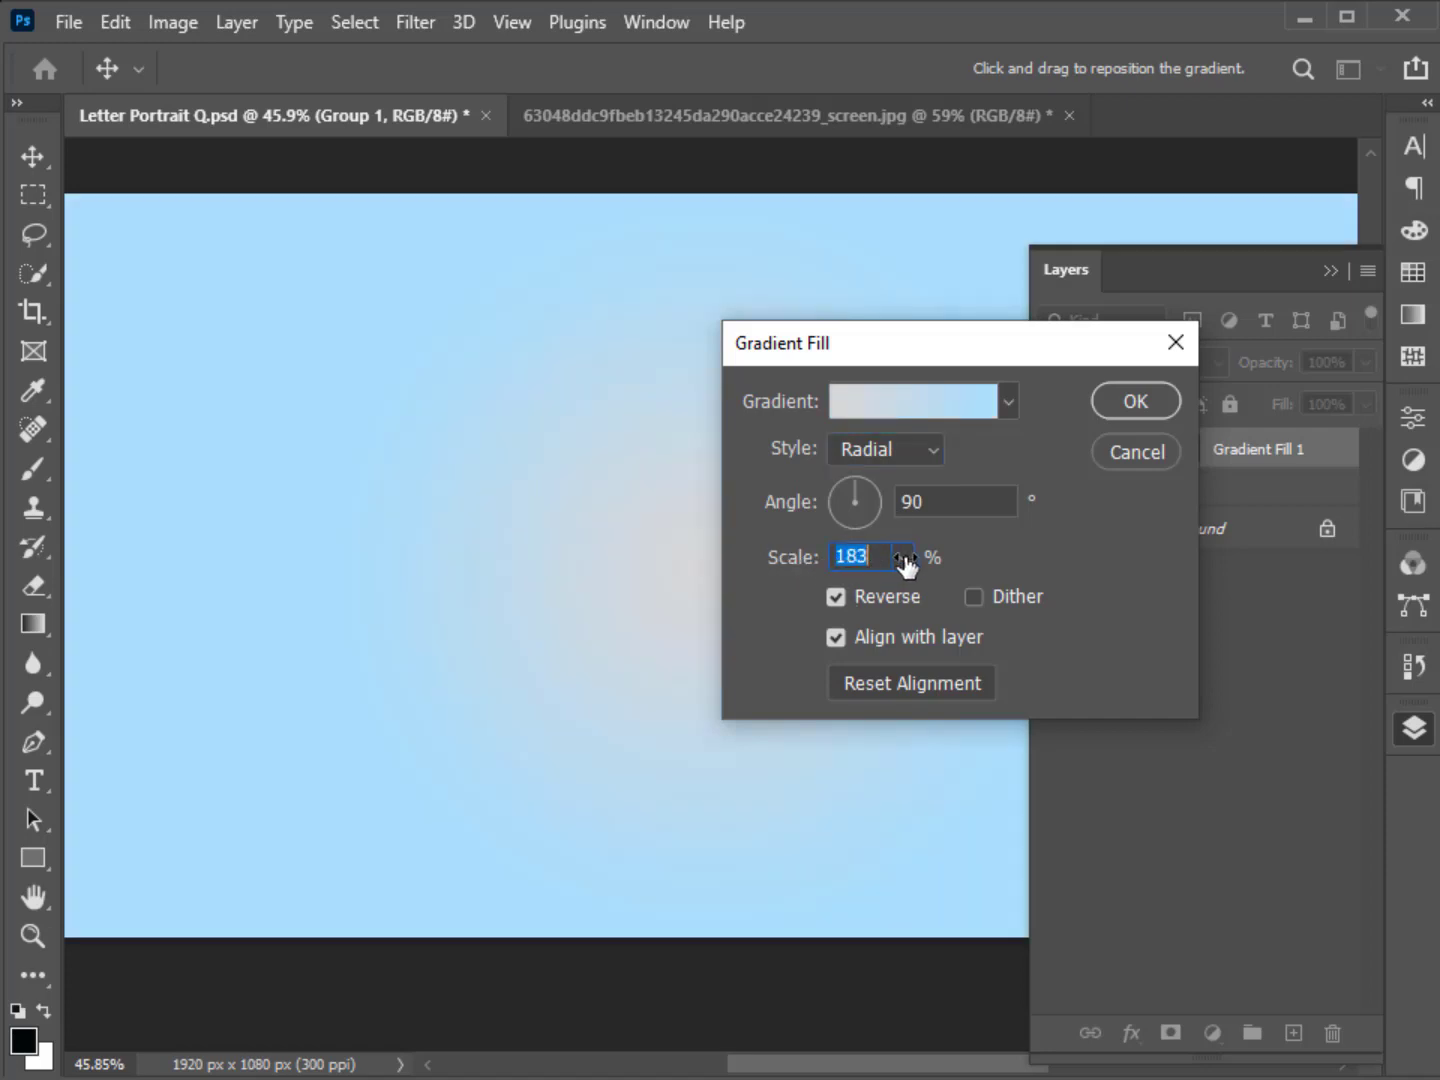
type("163")
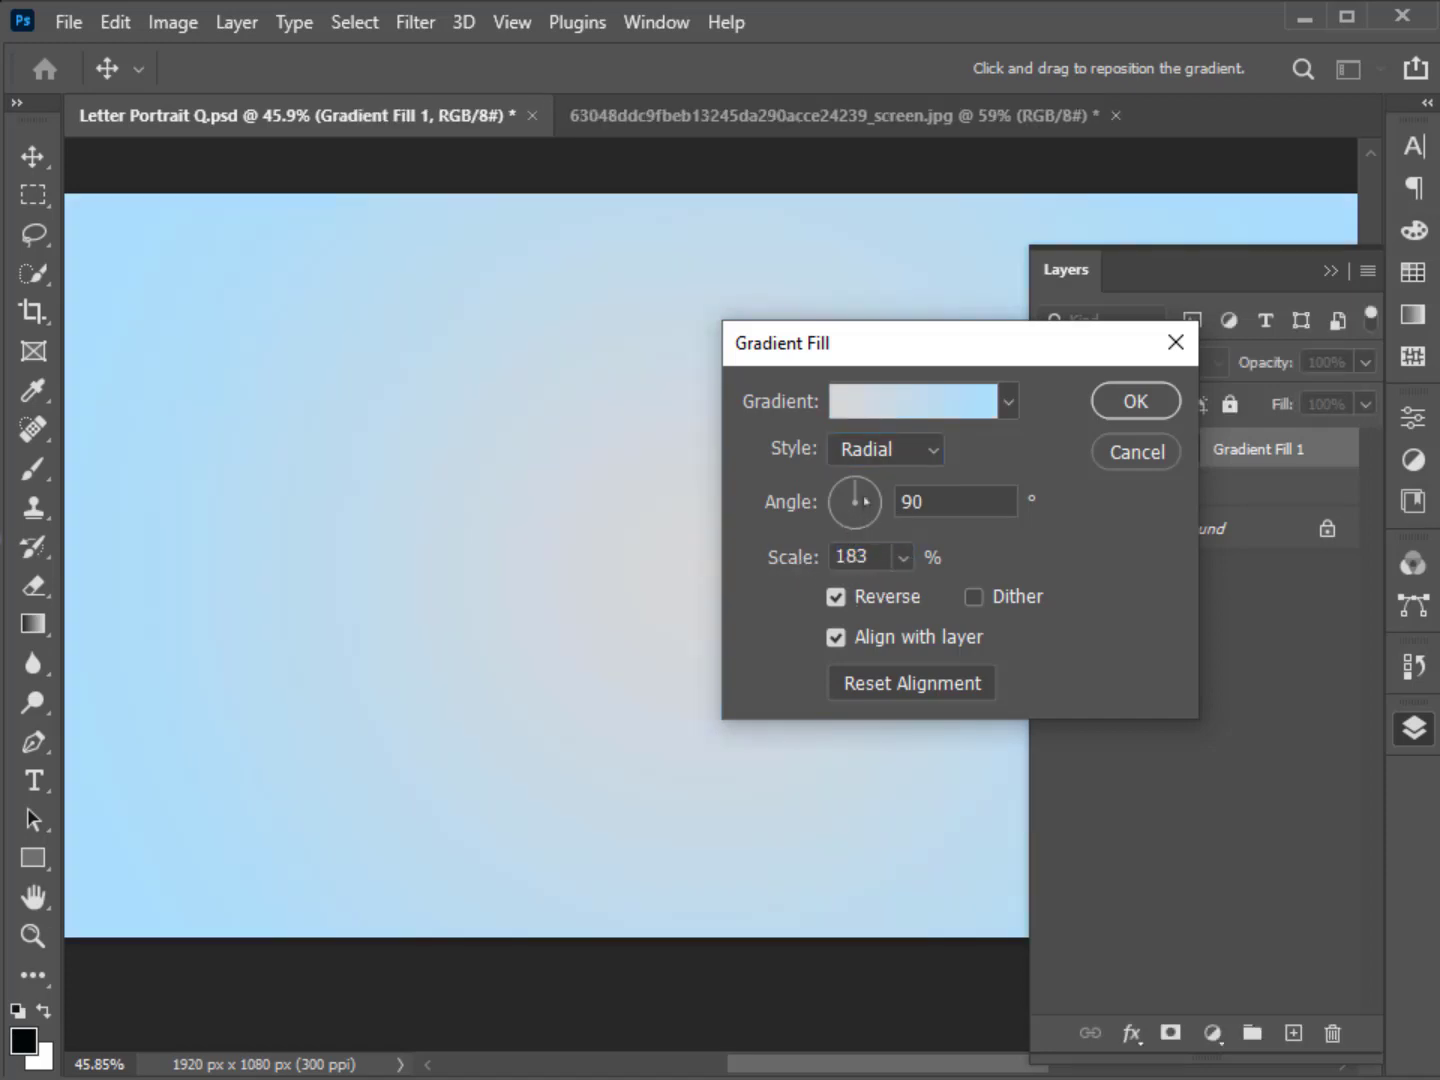
left_click(1136, 401)
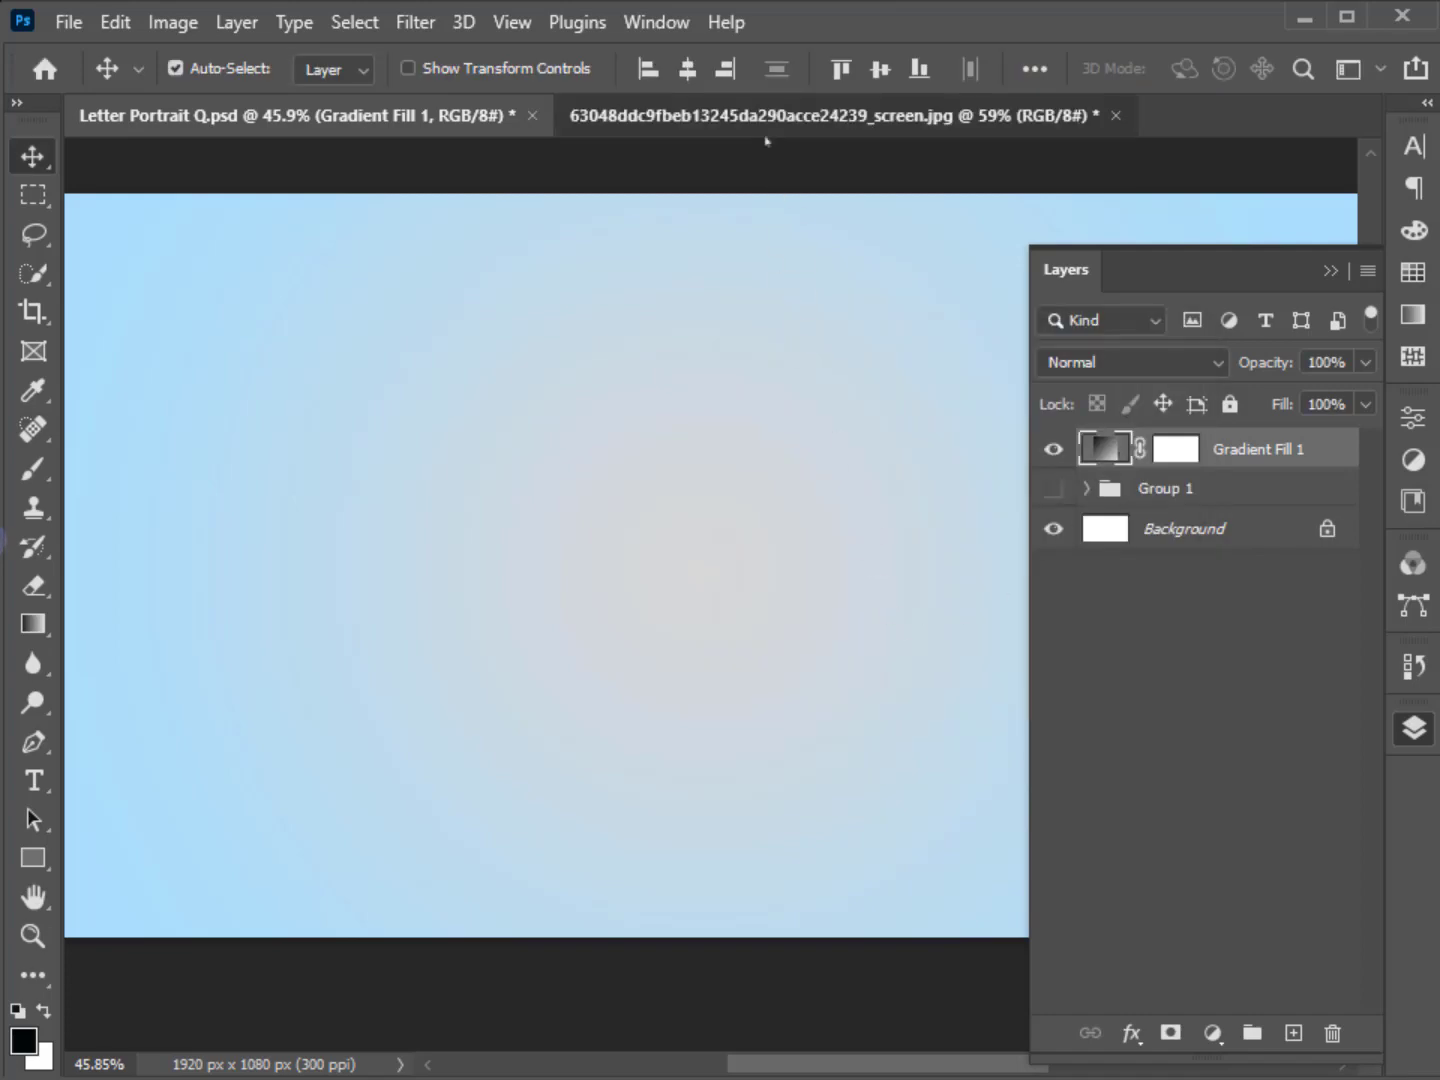
Switch to the basketball photo and select its subject automatically with Select Subject.
left_click(767, 136)
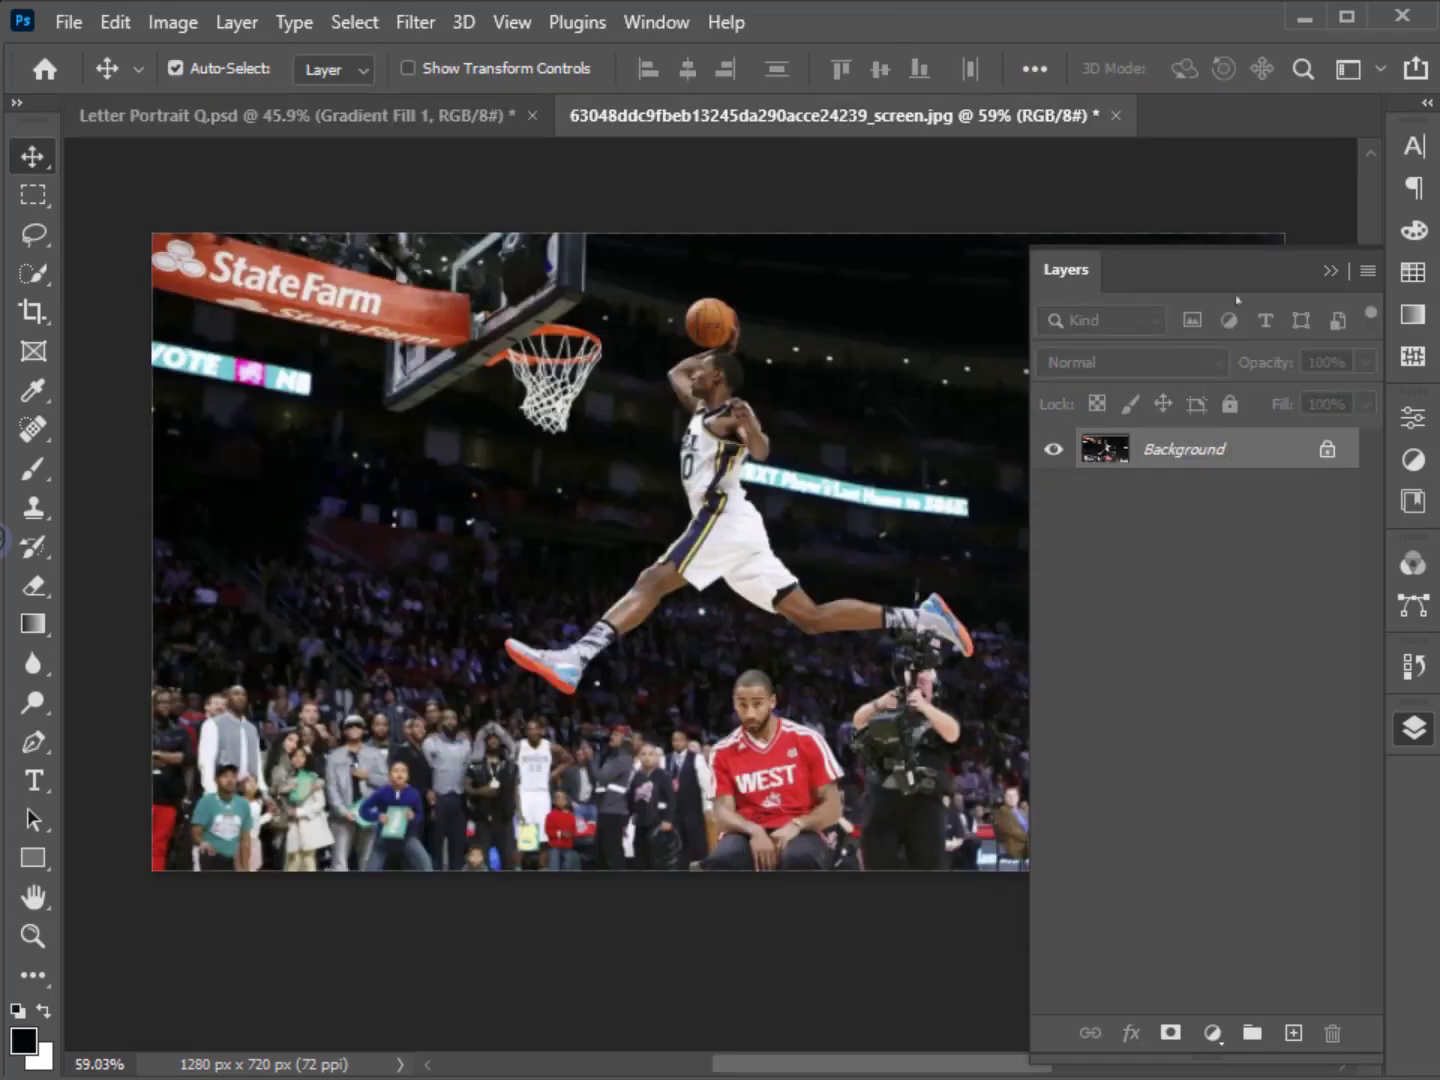
left_click(361, 29)
left_click(768, 383)
left_click_drag(773, 401, 578, 420)
left_click(355, 23)
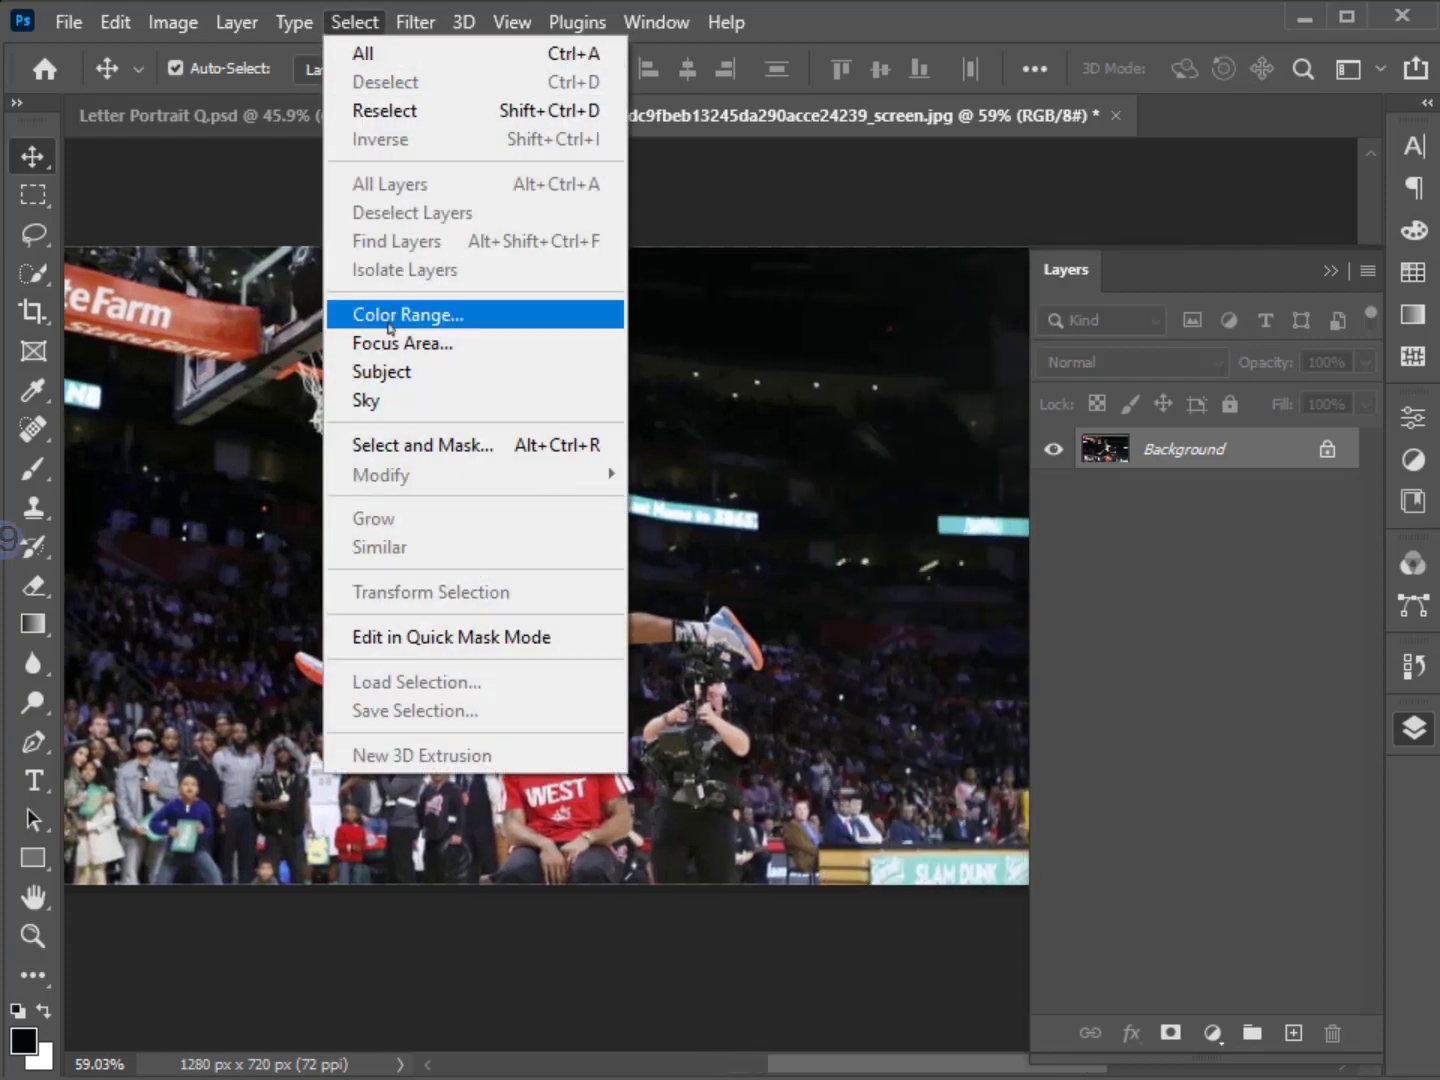
left_click(380, 370)
Subtract the camera equipment beneath the player's rear shoe from the selection with a size 7 Quick Selection brush.
left_click(32, 272)
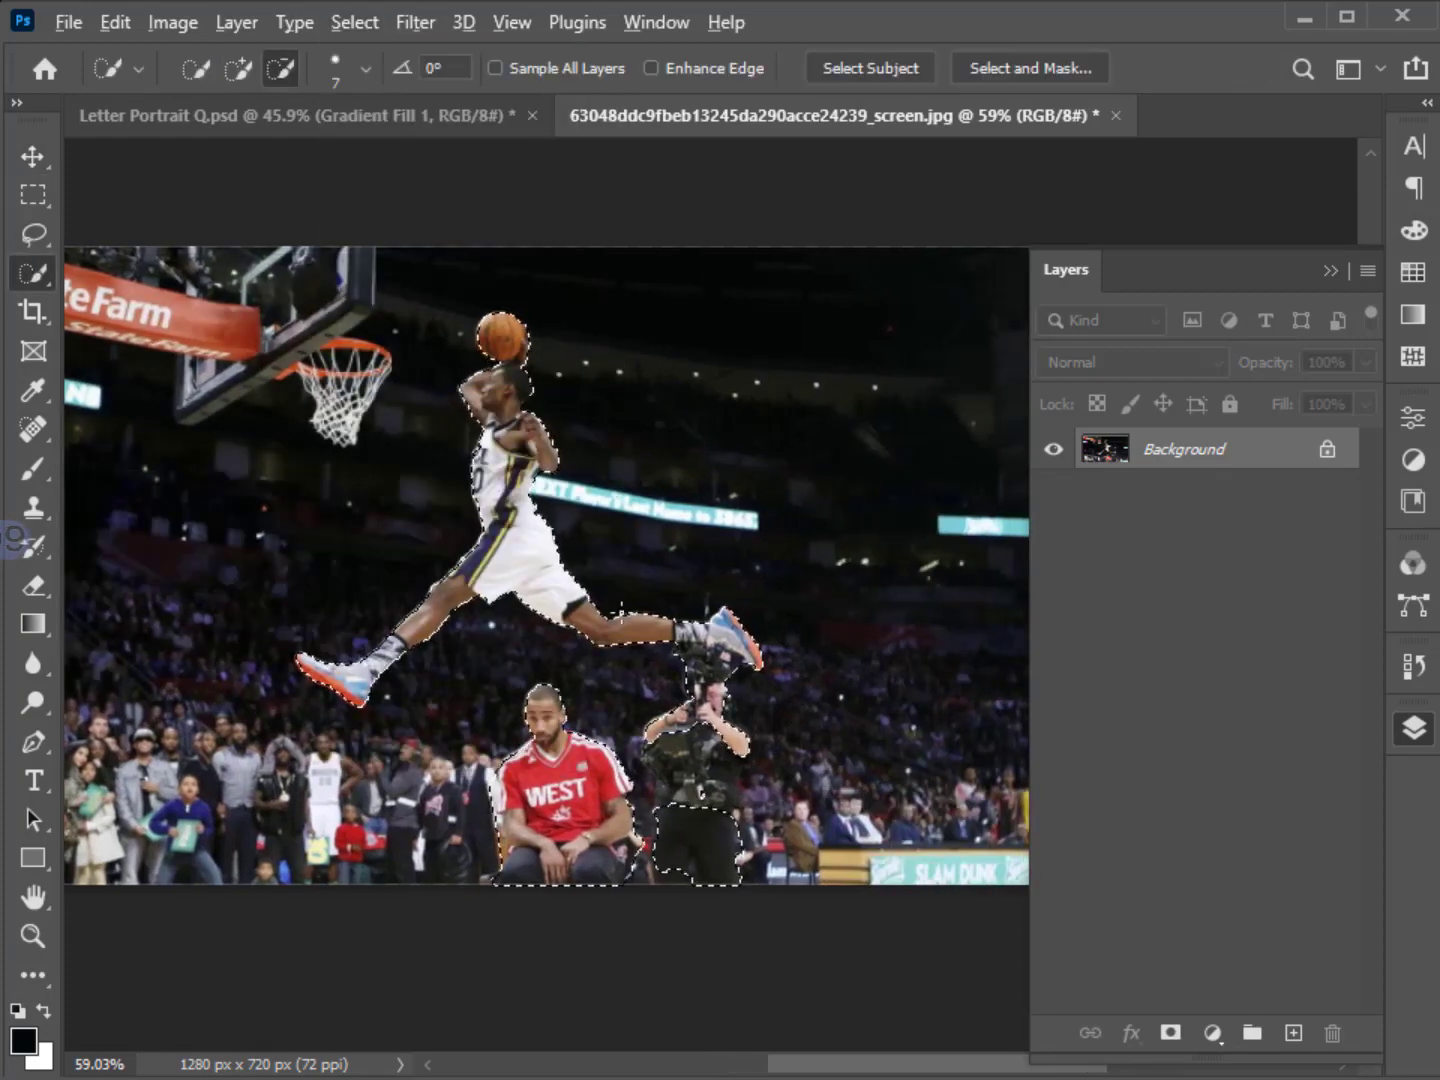
scroll(710, 706, "up", 5)
left_click_drag(710, 707, 524, 572)
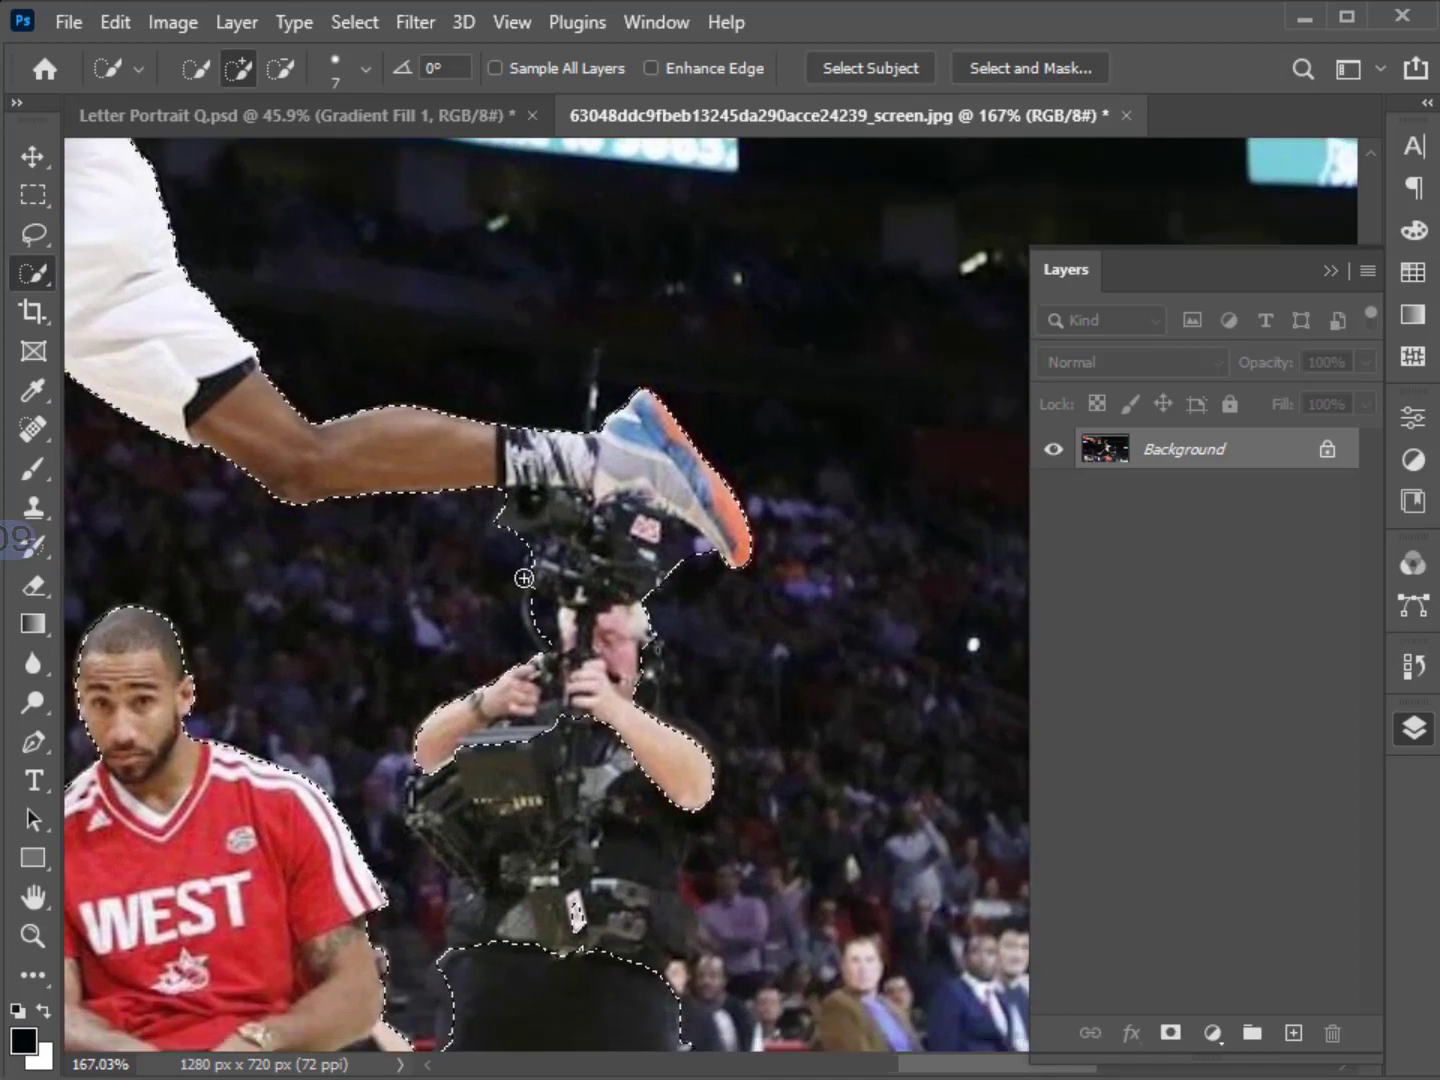
scroll(524, 572, "up", 3)
left_click(284, 69)
mouse_move(450, 482)
left_mouse_down()
mouse_move(487, 475)
mouse_move(626, 506)
mouse_move(816, 577)
left_mouse_up()
left_click(802, 532)
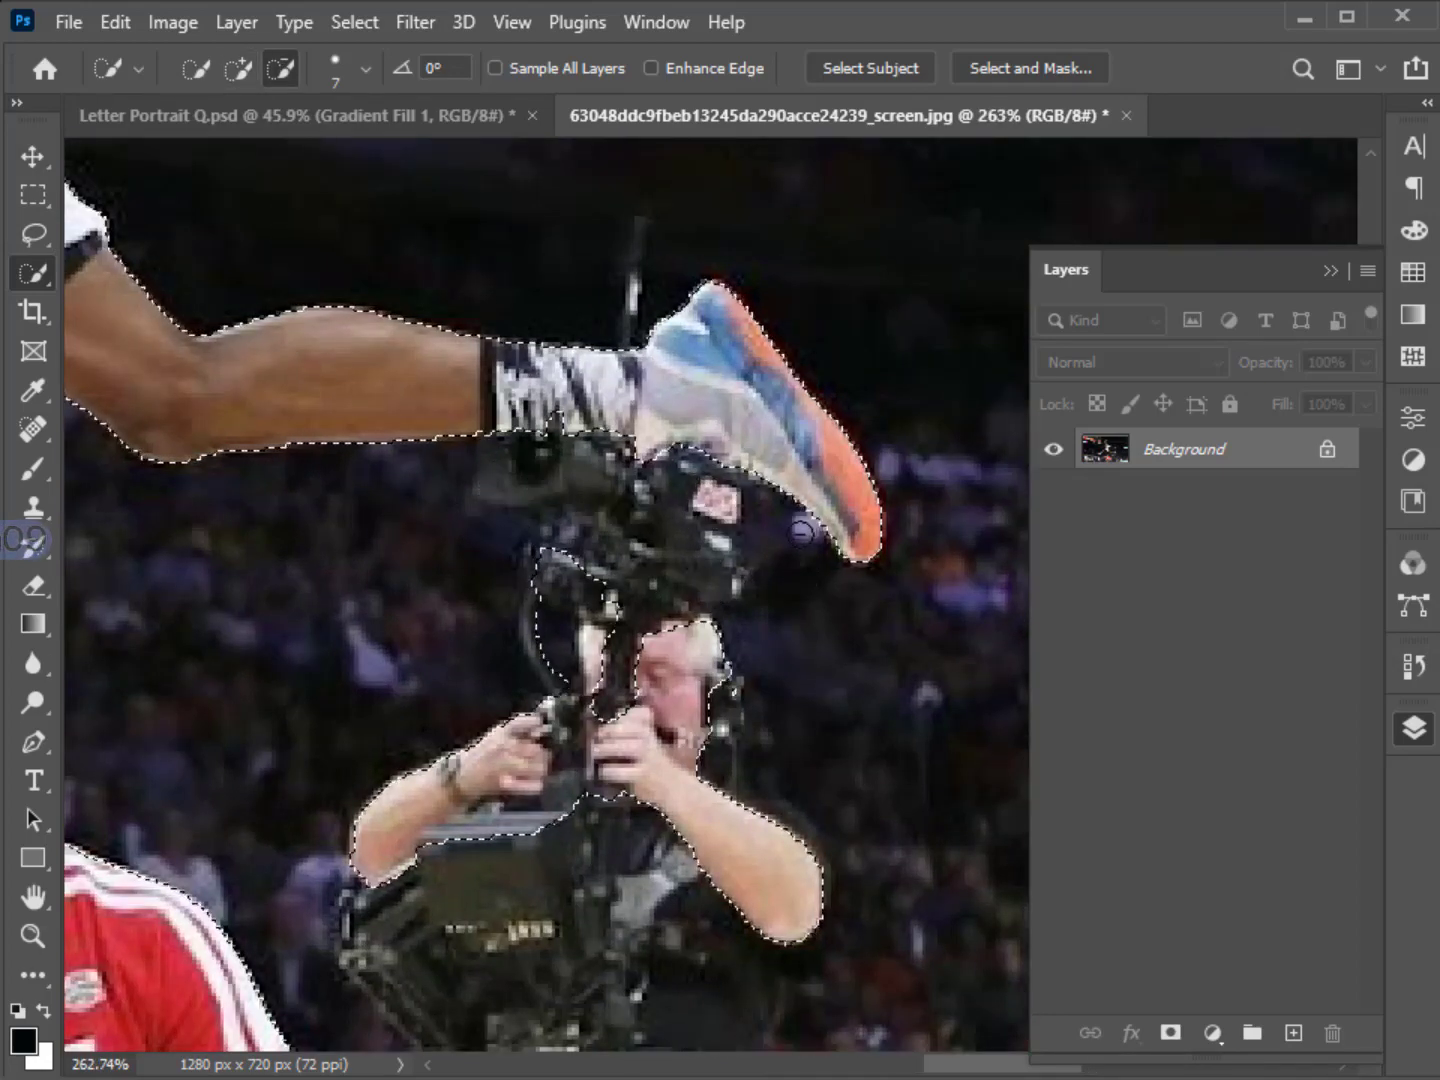
Enlarge the Quick Selection brush to 45 and subtract the cameraman and the seated man from the selection.
scroll(674, 547, "down", 1)
scroll(674, 547, "down", 3)
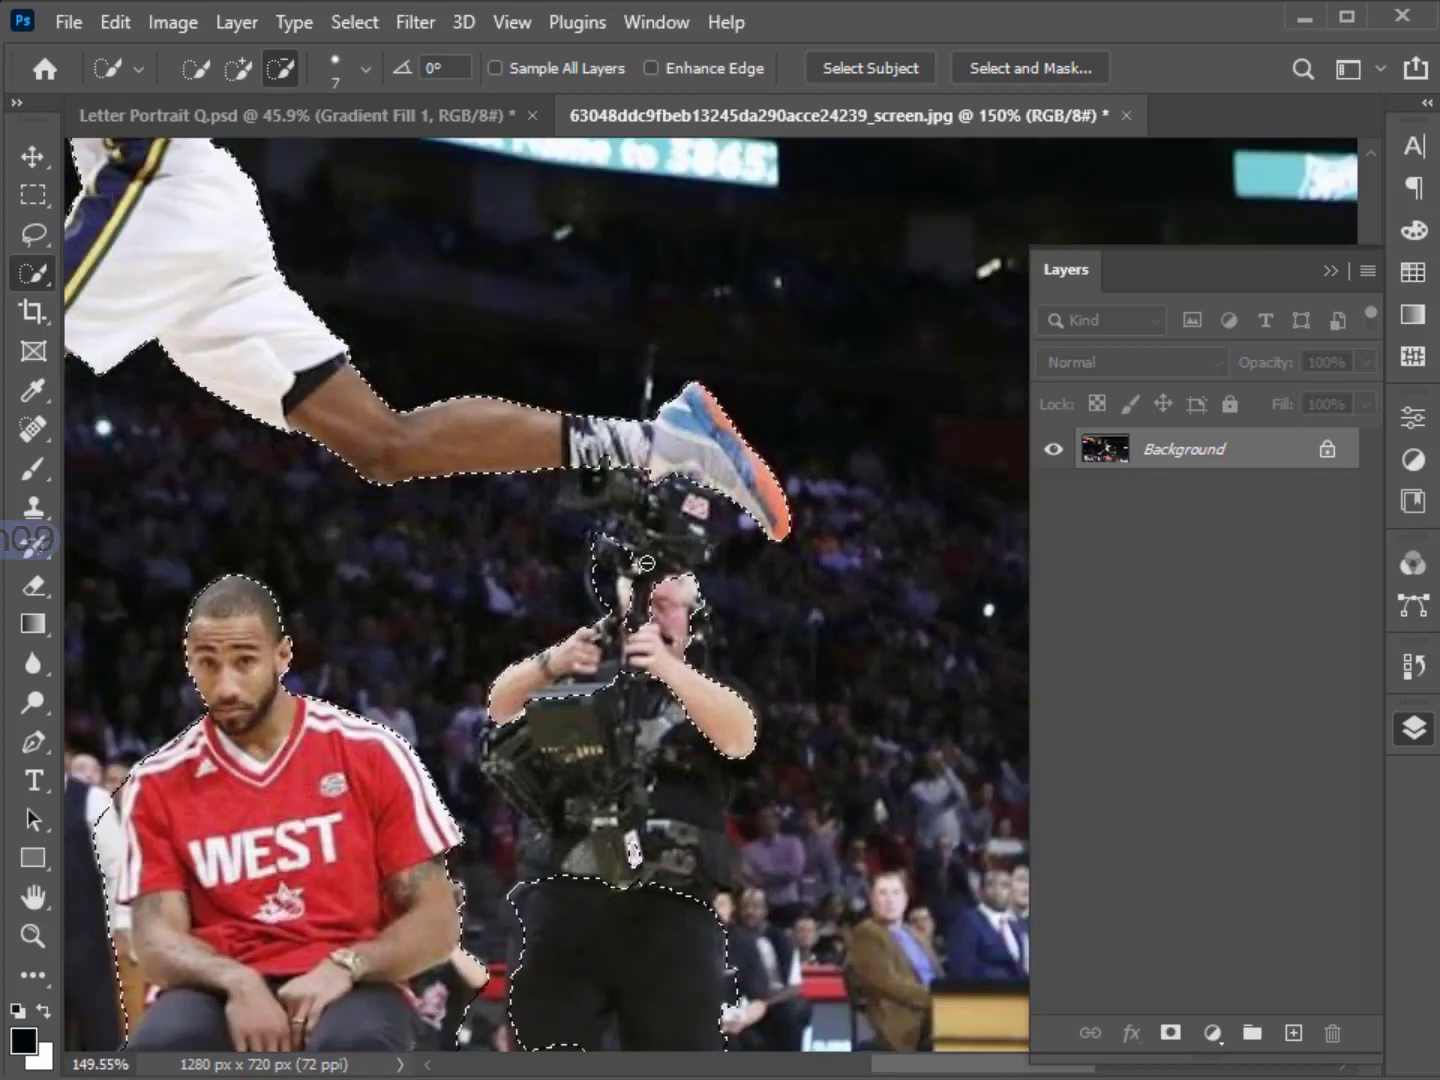
key("bracketright")
key("bracketright")
key("bracketright")
key("bracketright")
key("bracketright")
key("bracketright")
mouse_move(605, 588)
left_mouse_down()
mouse_move(692, 662)
mouse_move(653, 968)
mouse_move(697, 941)
mouse_move(489, 789)
mouse_move(339, 974)
mouse_move(240, 1007)
mouse_move(175, 859)
mouse_move(188, 706)
mouse_move(211, 669)
left_mouse_up()
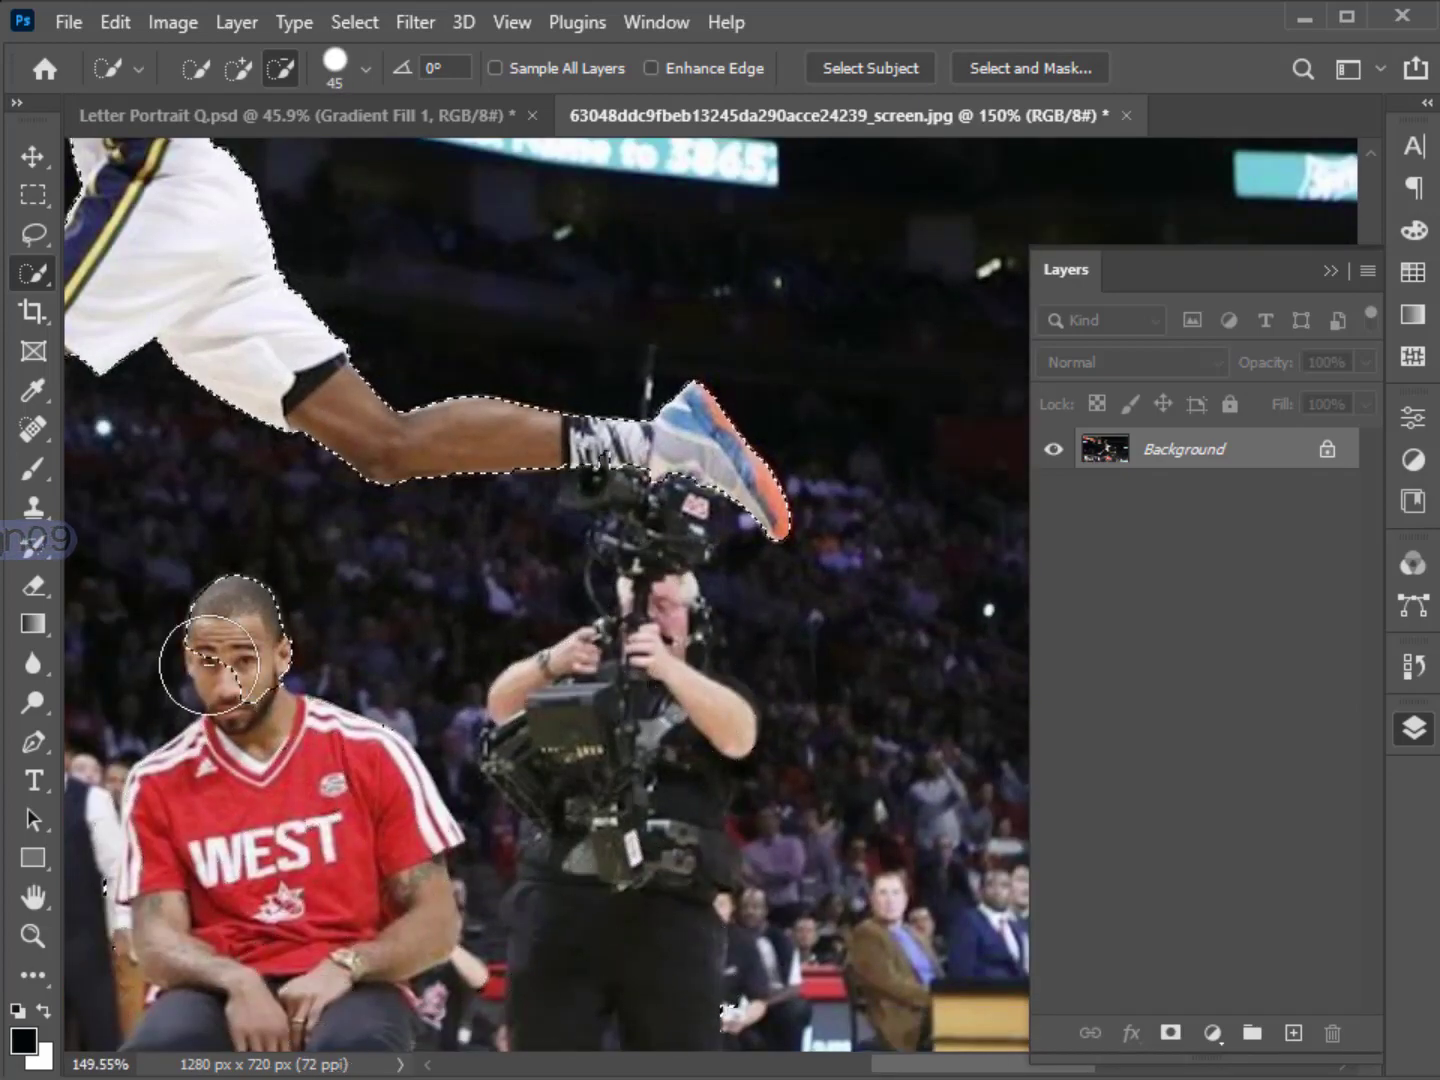
Add the missing part of the sock on the player's front leg to the selection using a size 9 brush.
scroll(426, 941, "down", 2)
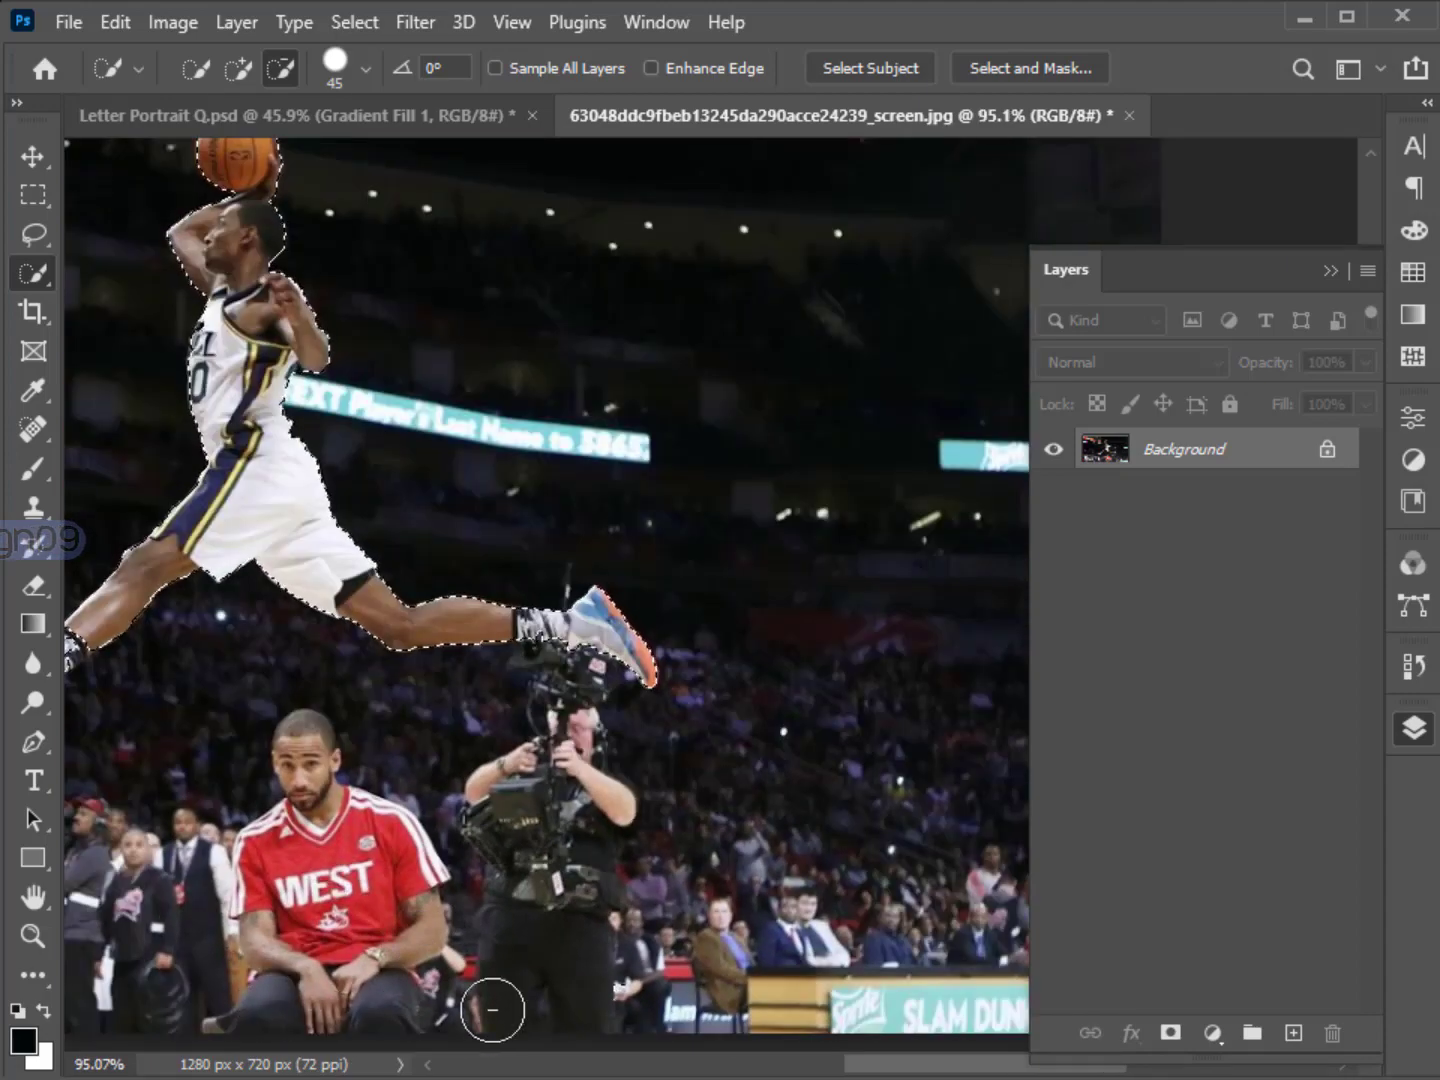
scroll(331, 950, "down", 1)
scroll(379, 791, "up", 6)
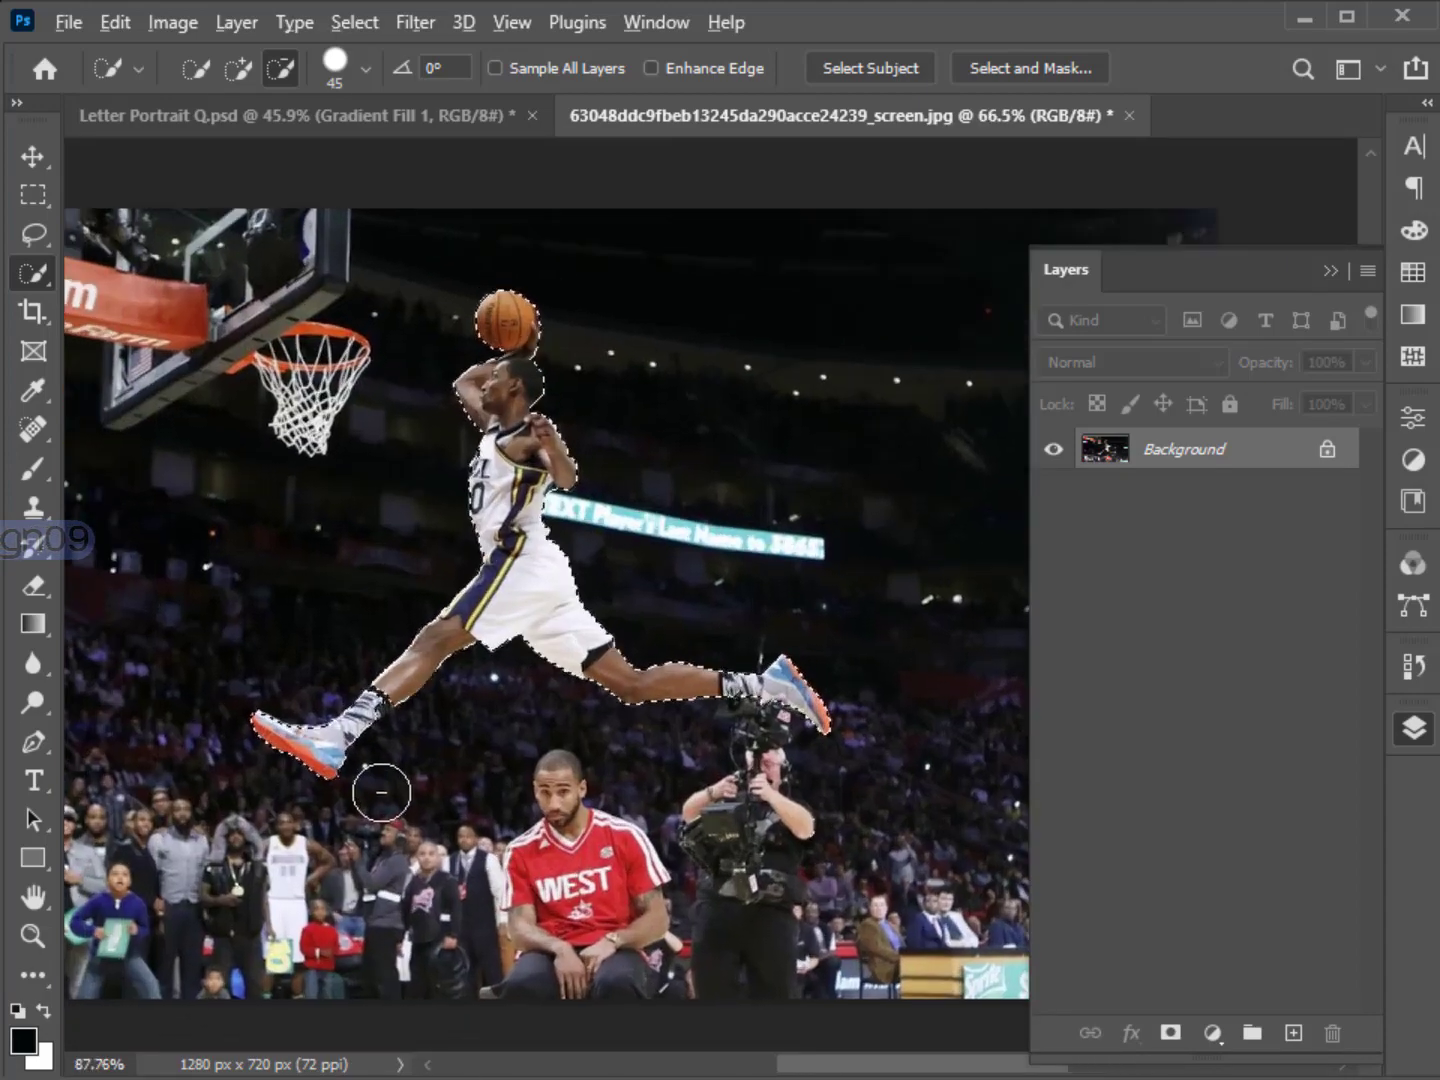
scroll(374, 696, "up", 1)
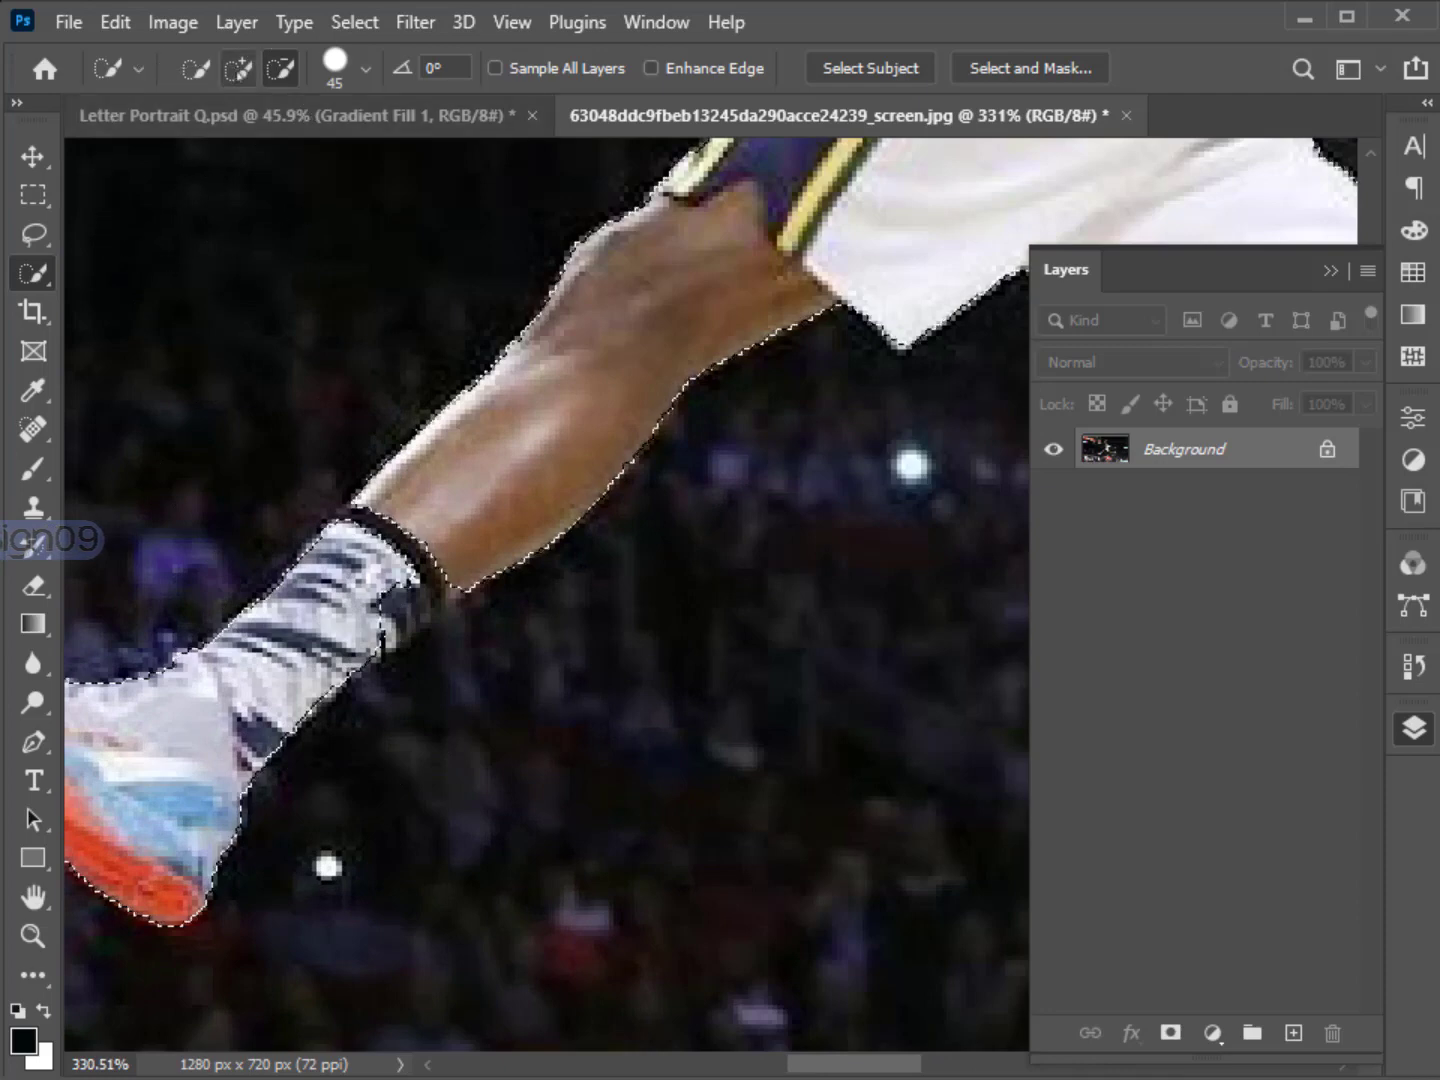
left_click(239, 69)
key("bracketleft")
key("bracketleft")
key("bracketleft")
key("bracketleft")
key("bracketleft")
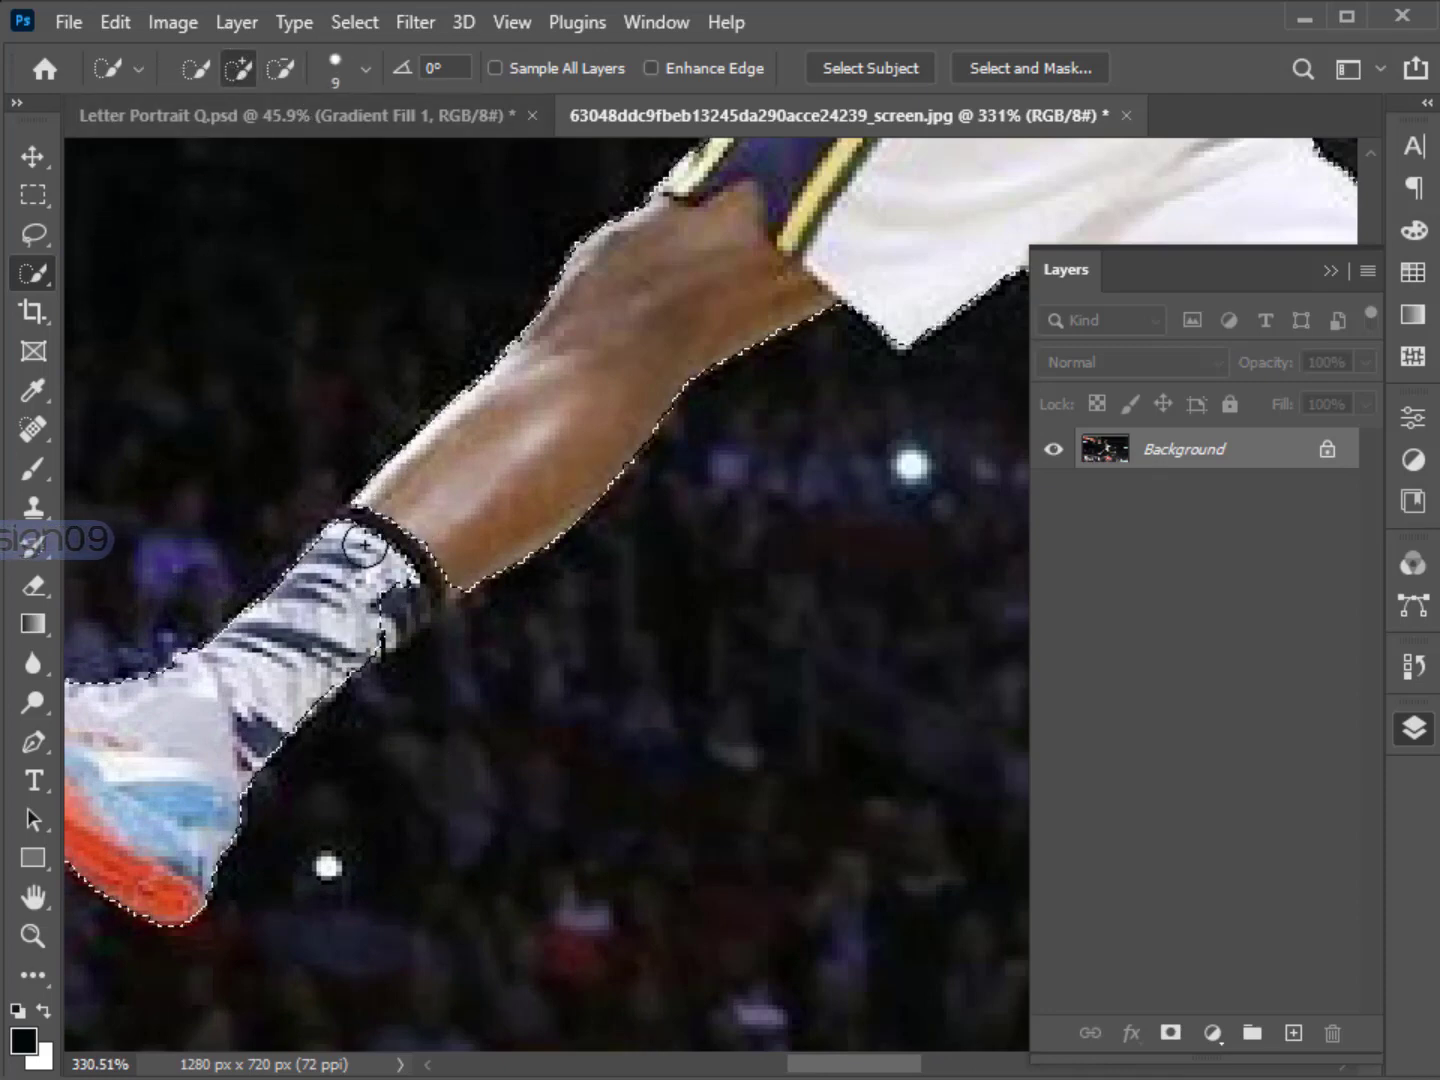
scroll(374, 551, "up", 2)
mouse_move(356, 548)
left_mouse_down()
mouse_move(397, 512)
mouse_move(359, 511)
mouse_move(522, 522)
mouse_move(370, 645)
left_mouse_up()
scroll(440, 640, "down", 3)
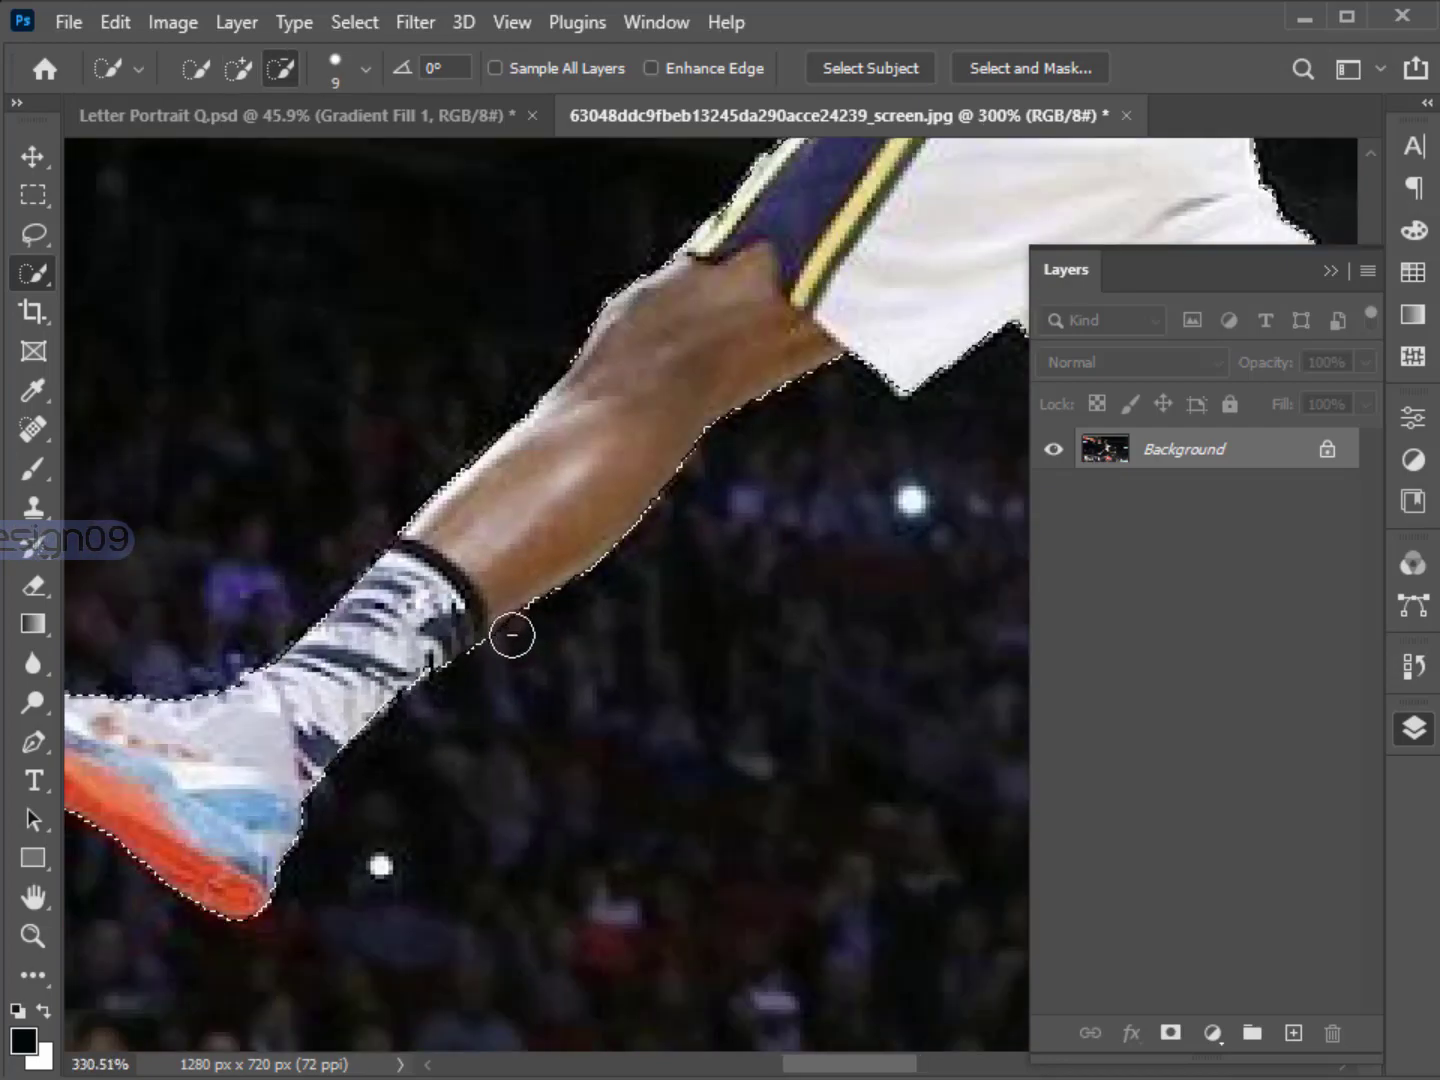
scroll(509, 650, "up", 4)
scroll(502, 660, "down", 7)
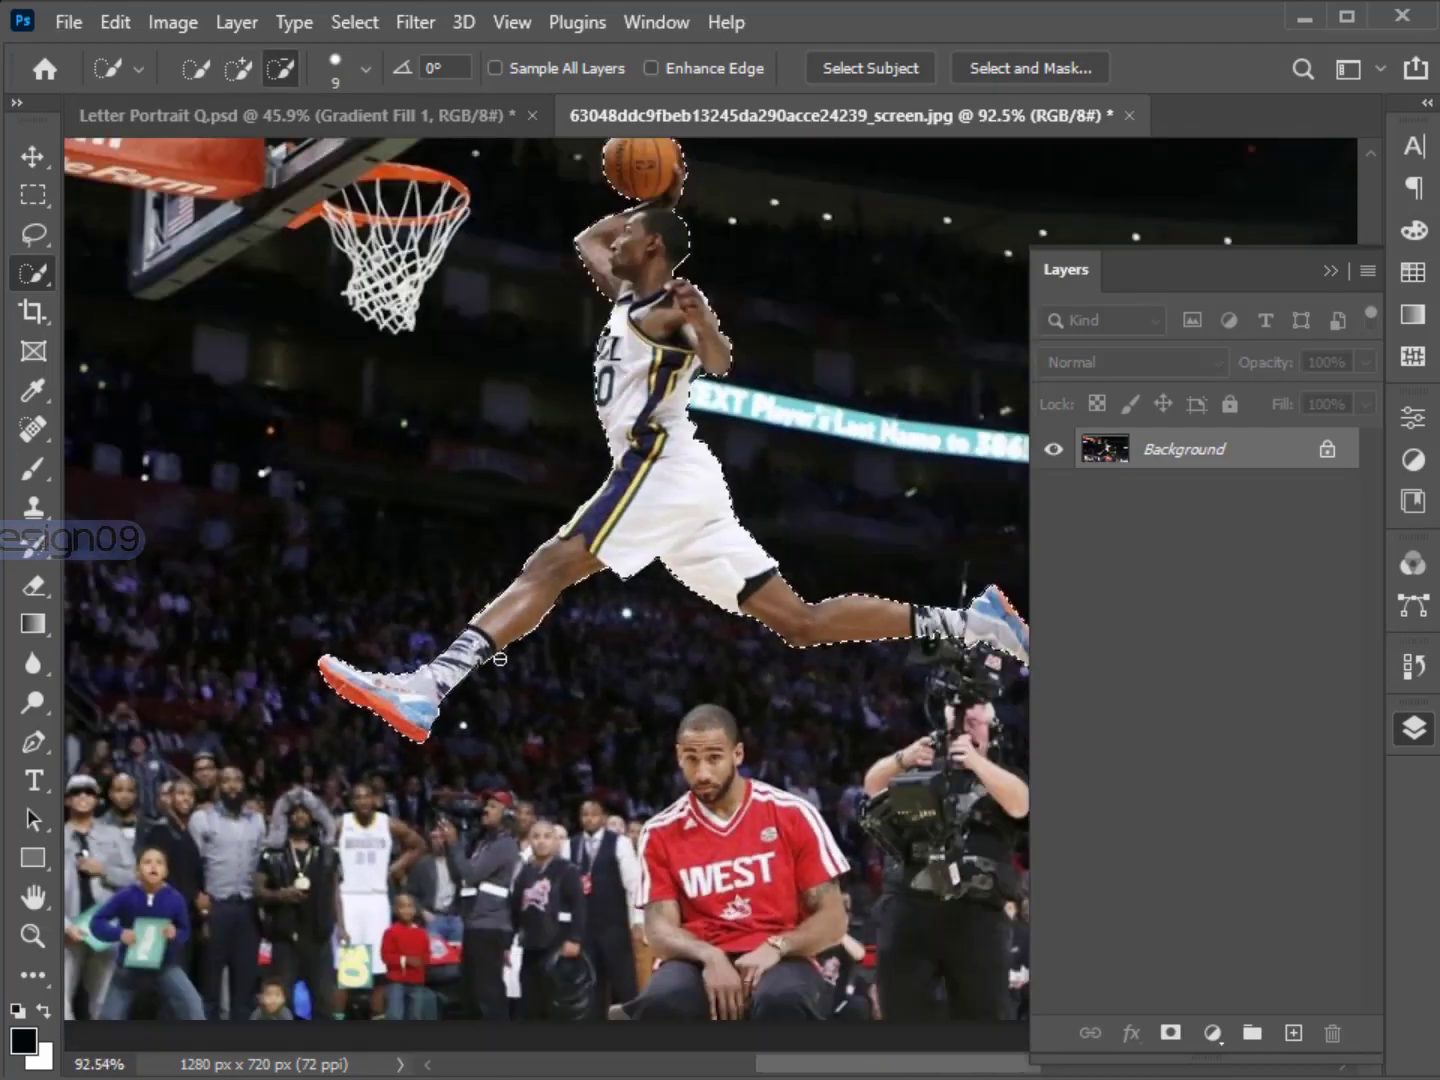
Refine the selection with Smooth 1, Feather 1.5 px, Contrast 9% and Decontaminate Colors, and output it to a new layer with layer mask.
key("v")
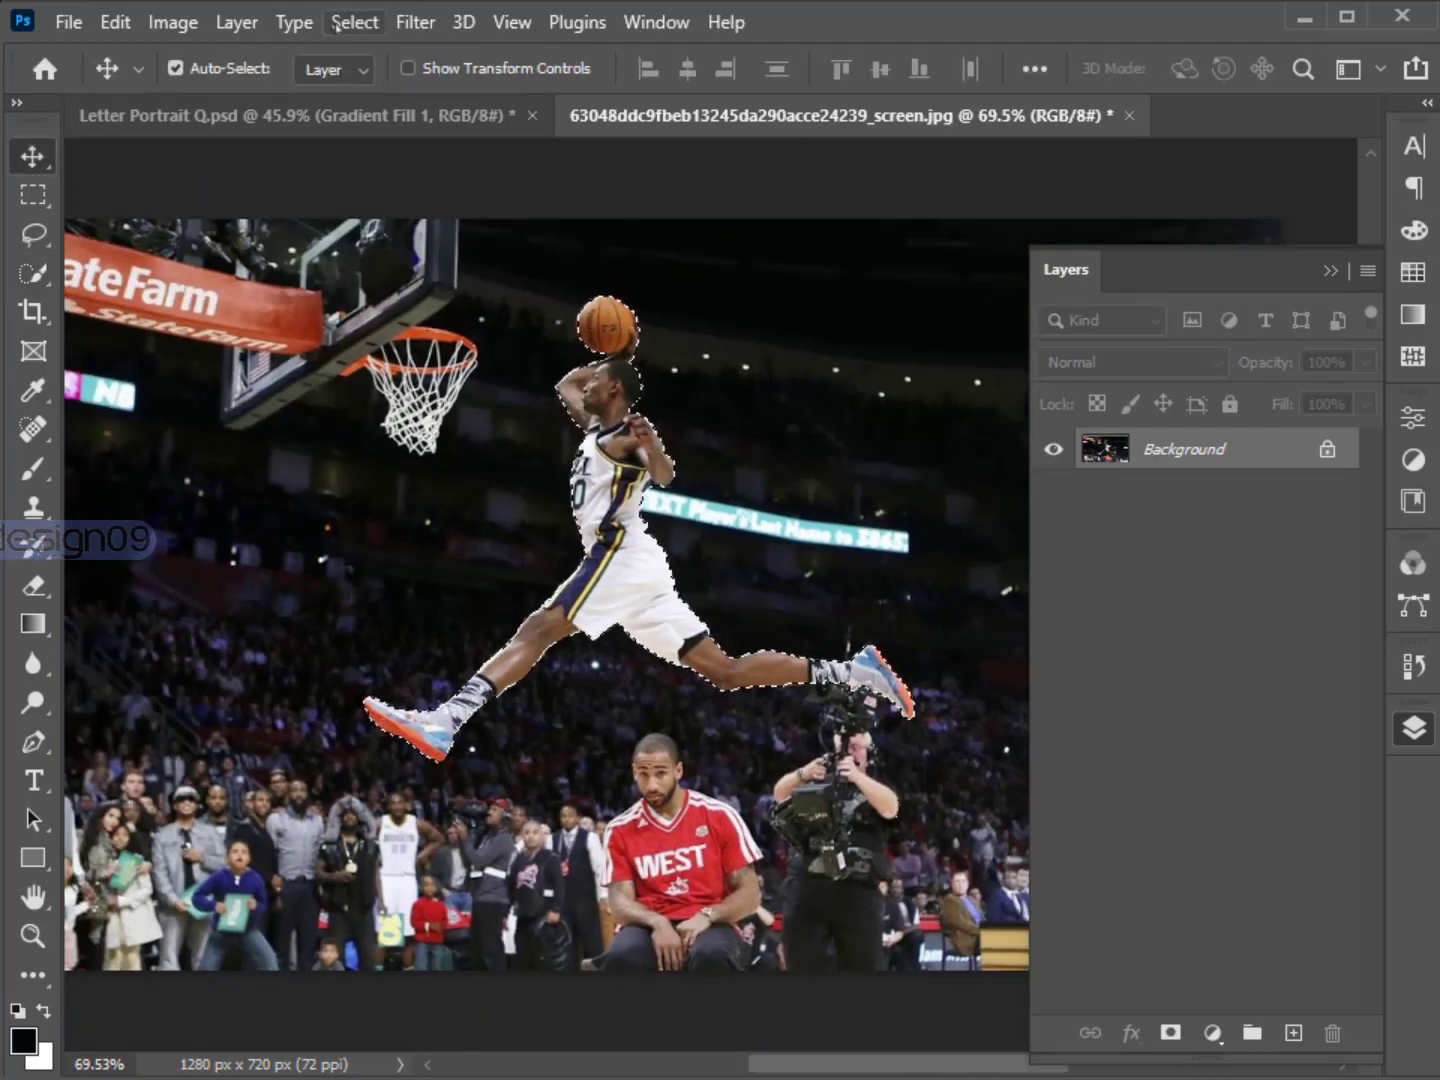
left_click(354, 22)
left_click(381, 451)
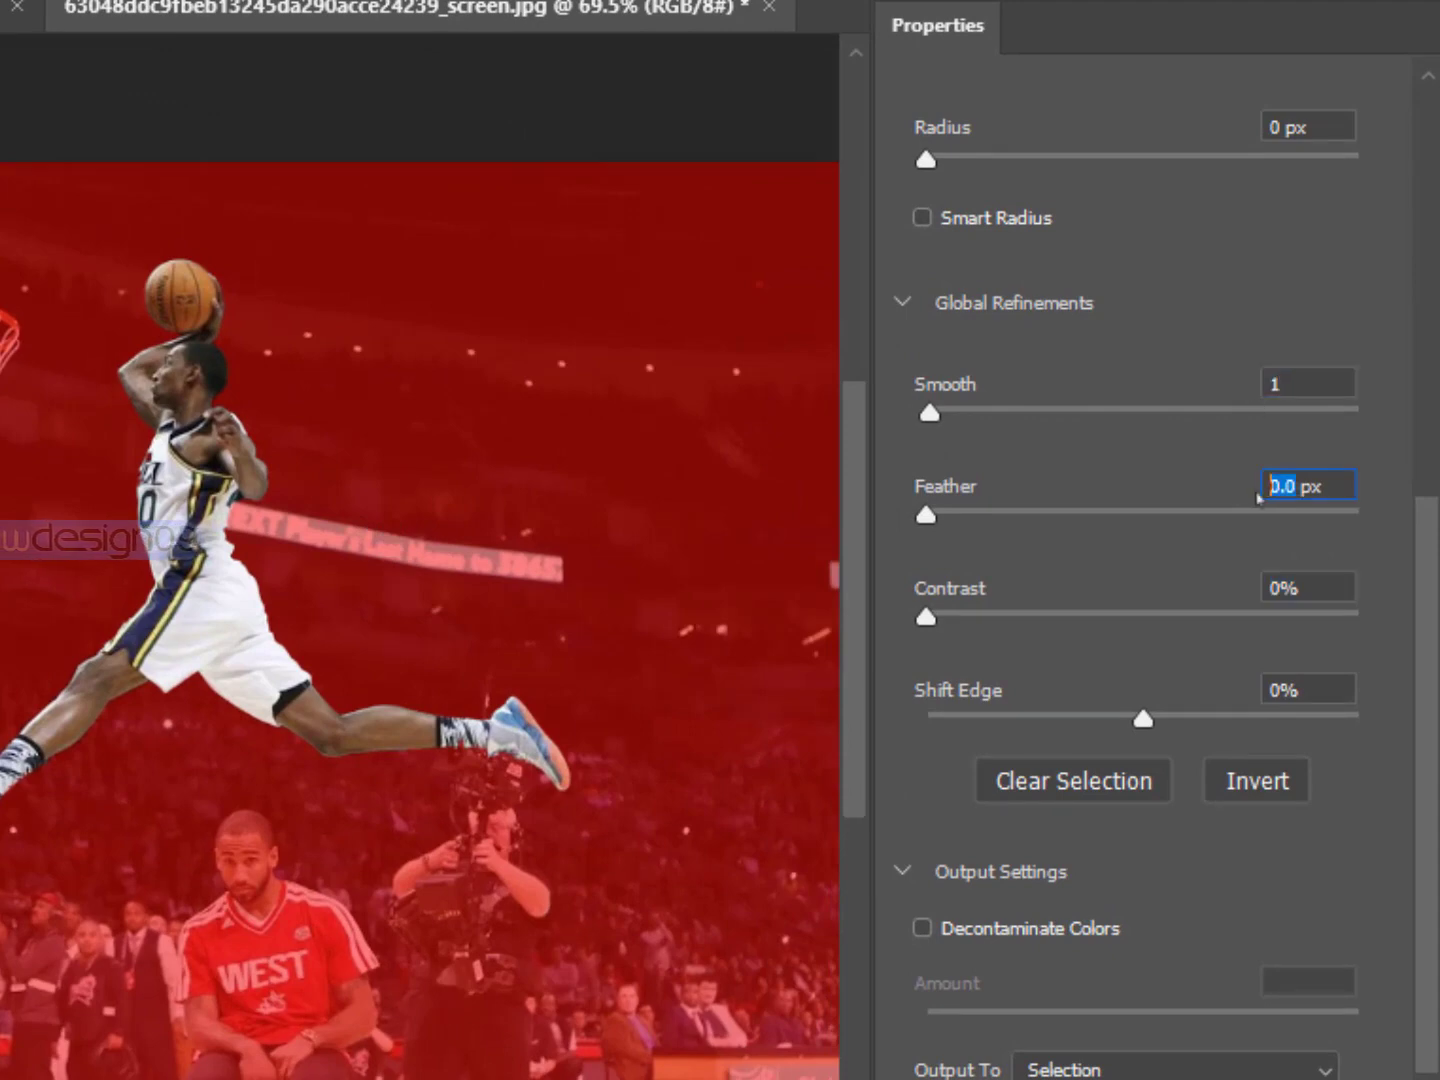
type("1.")
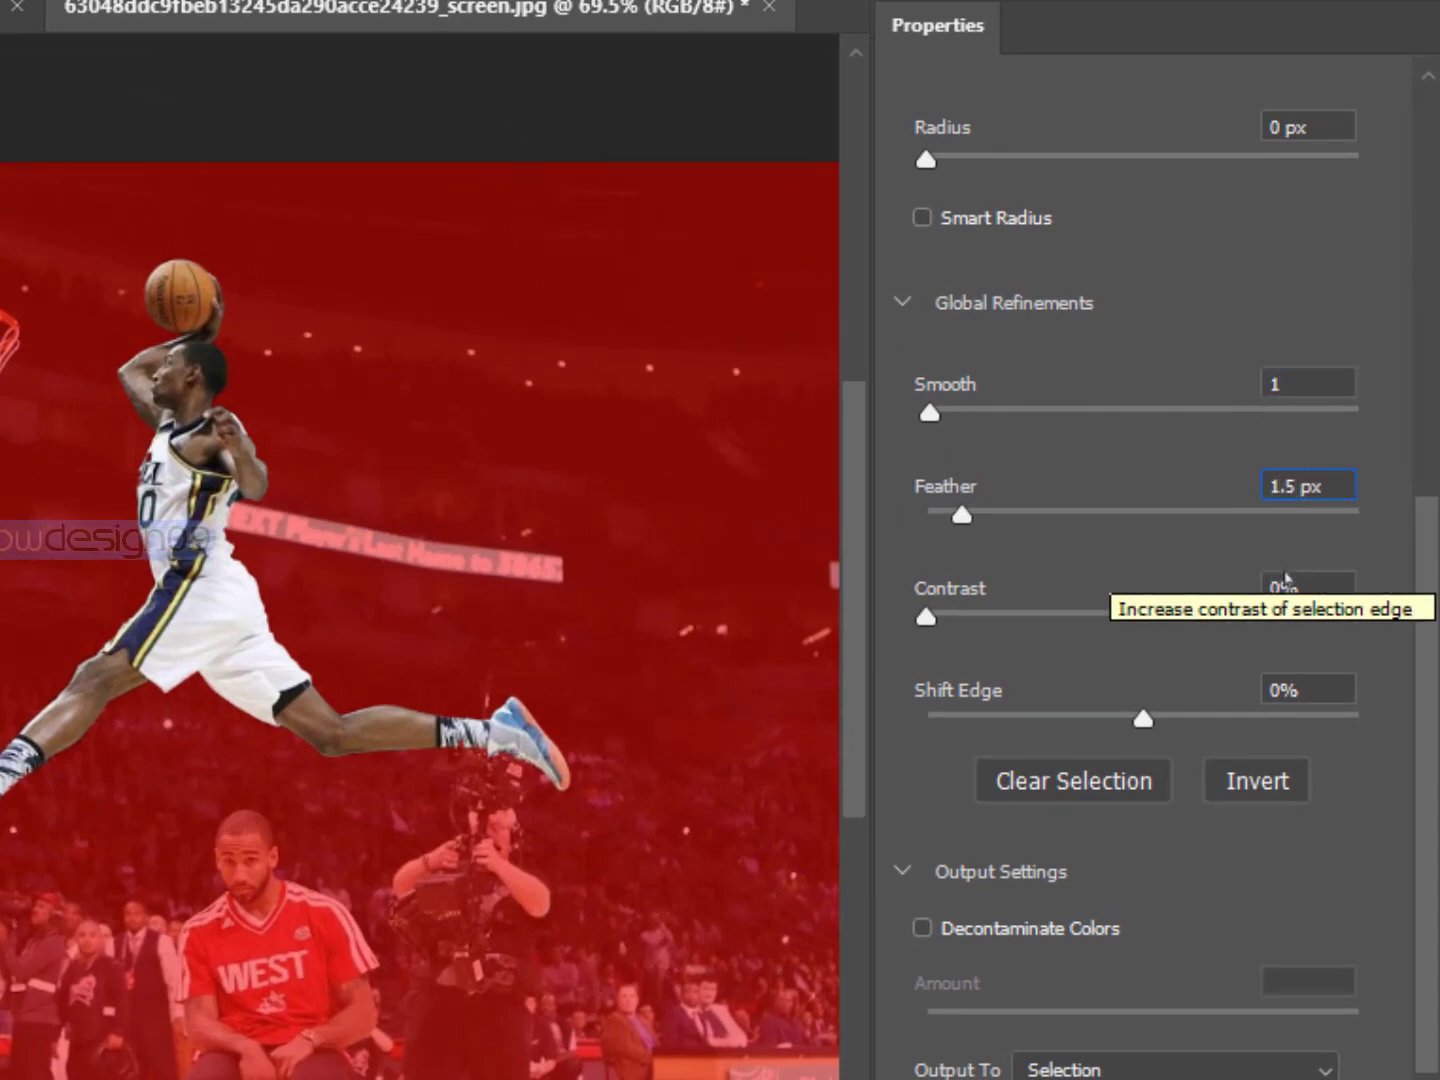
left_click(938, 626)
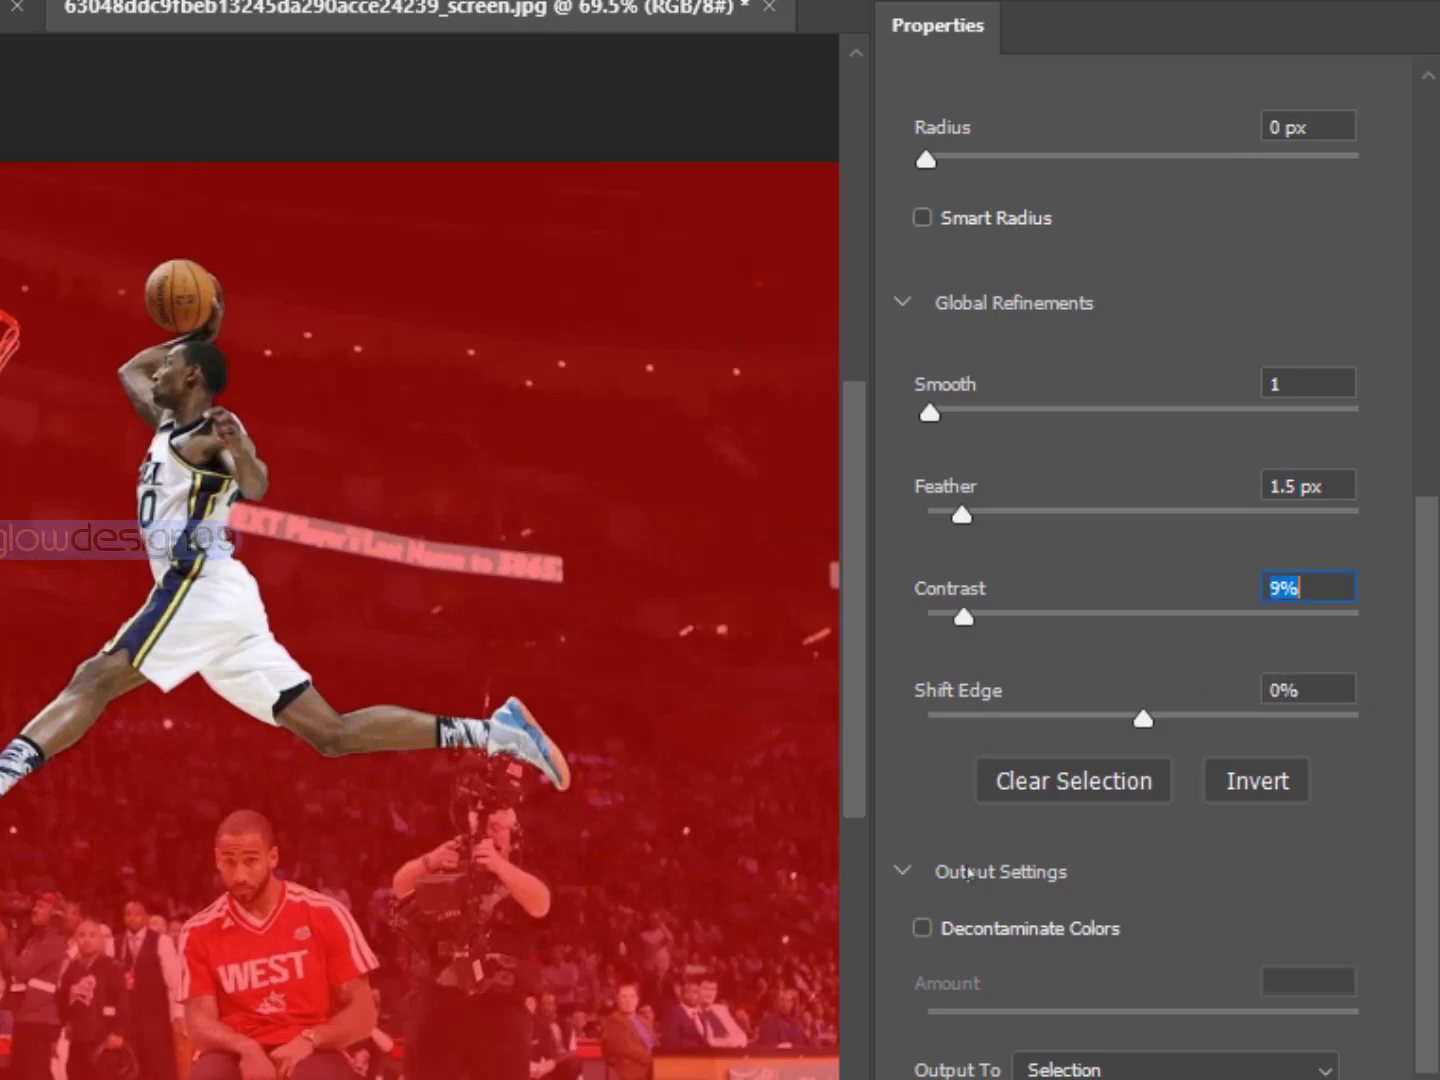
left_click(944, 931)
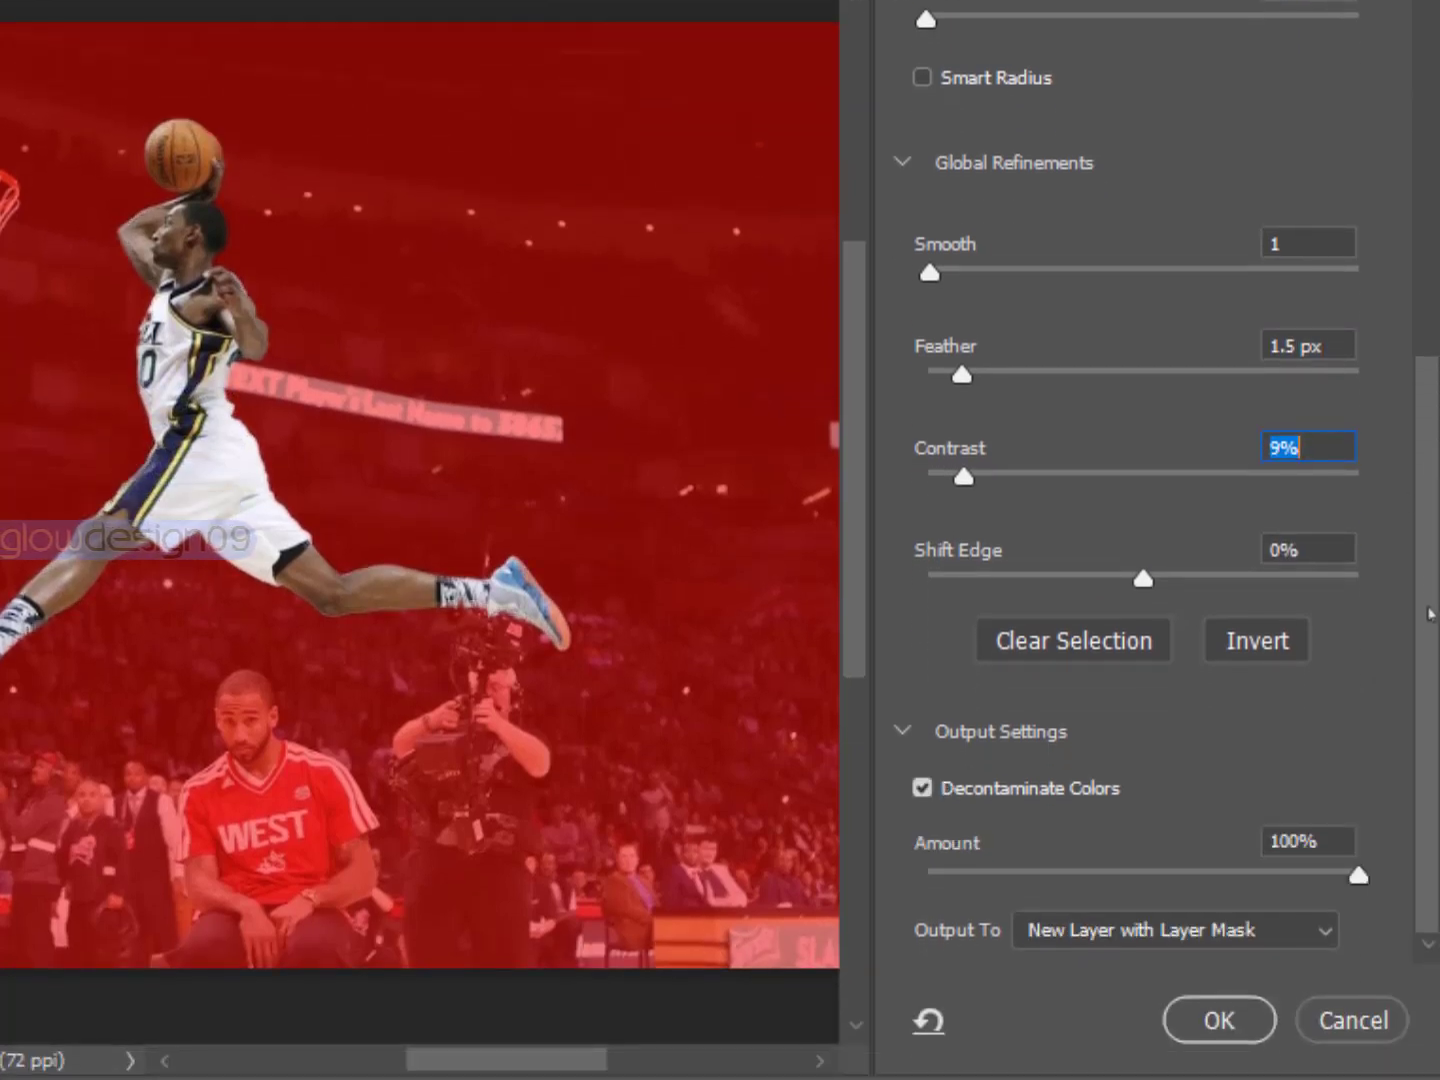
left_click(1219, 1020)
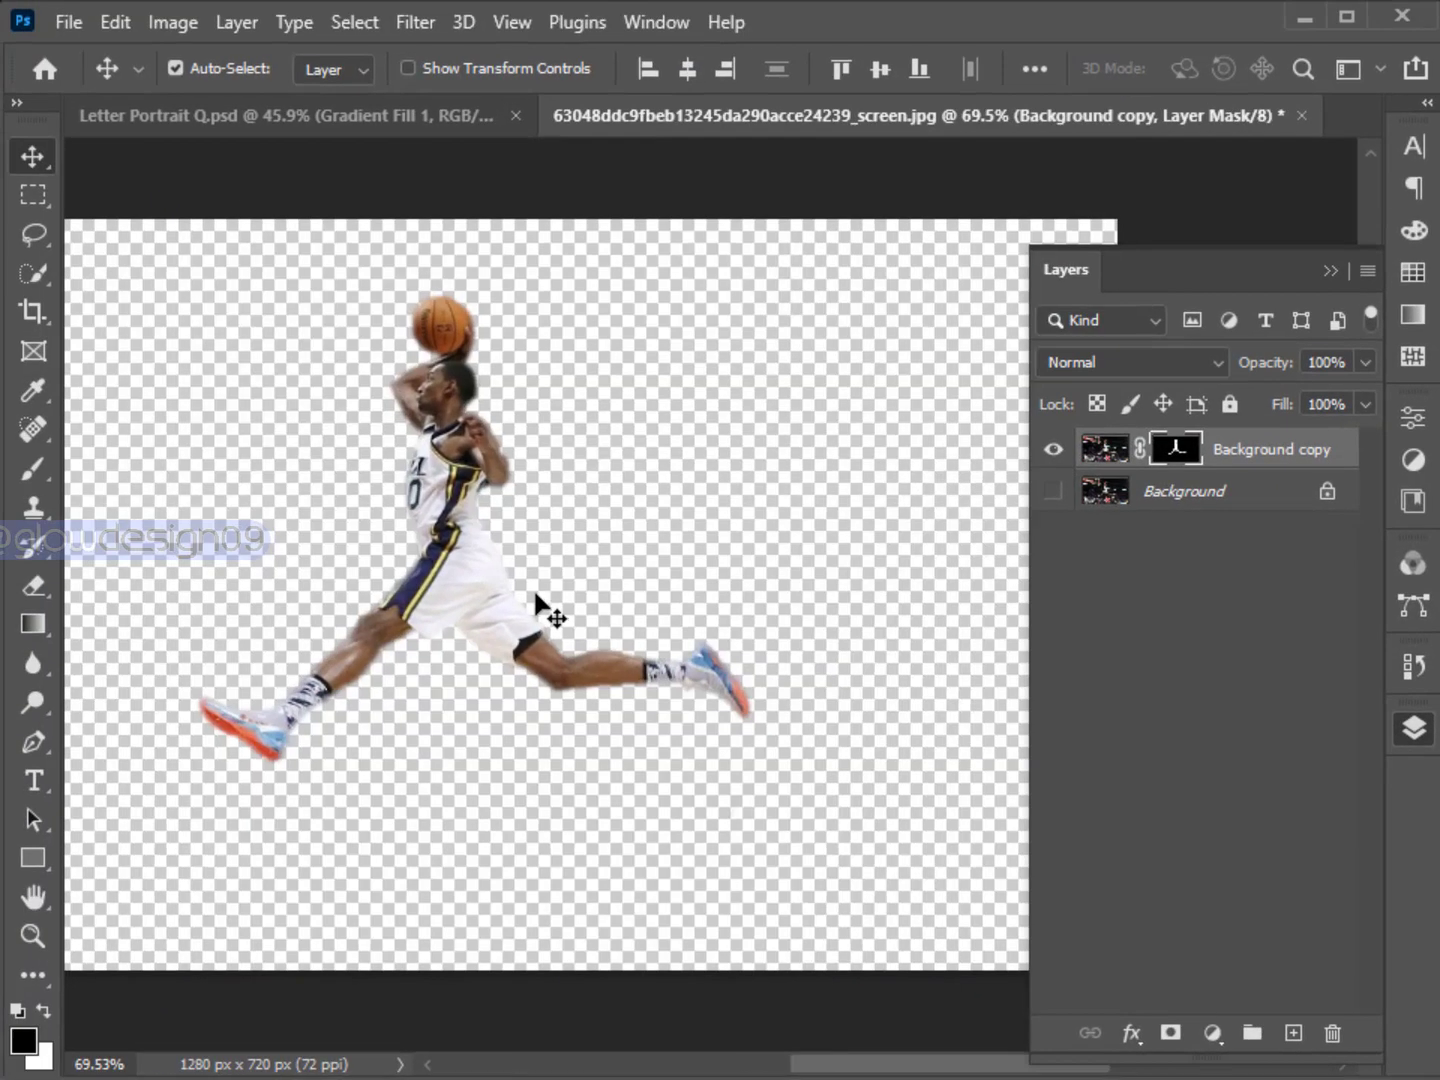
Convert the player cutout layer to a smart object and move it into the center of the Letter Portrait Q document.
right_click(1288, 453)
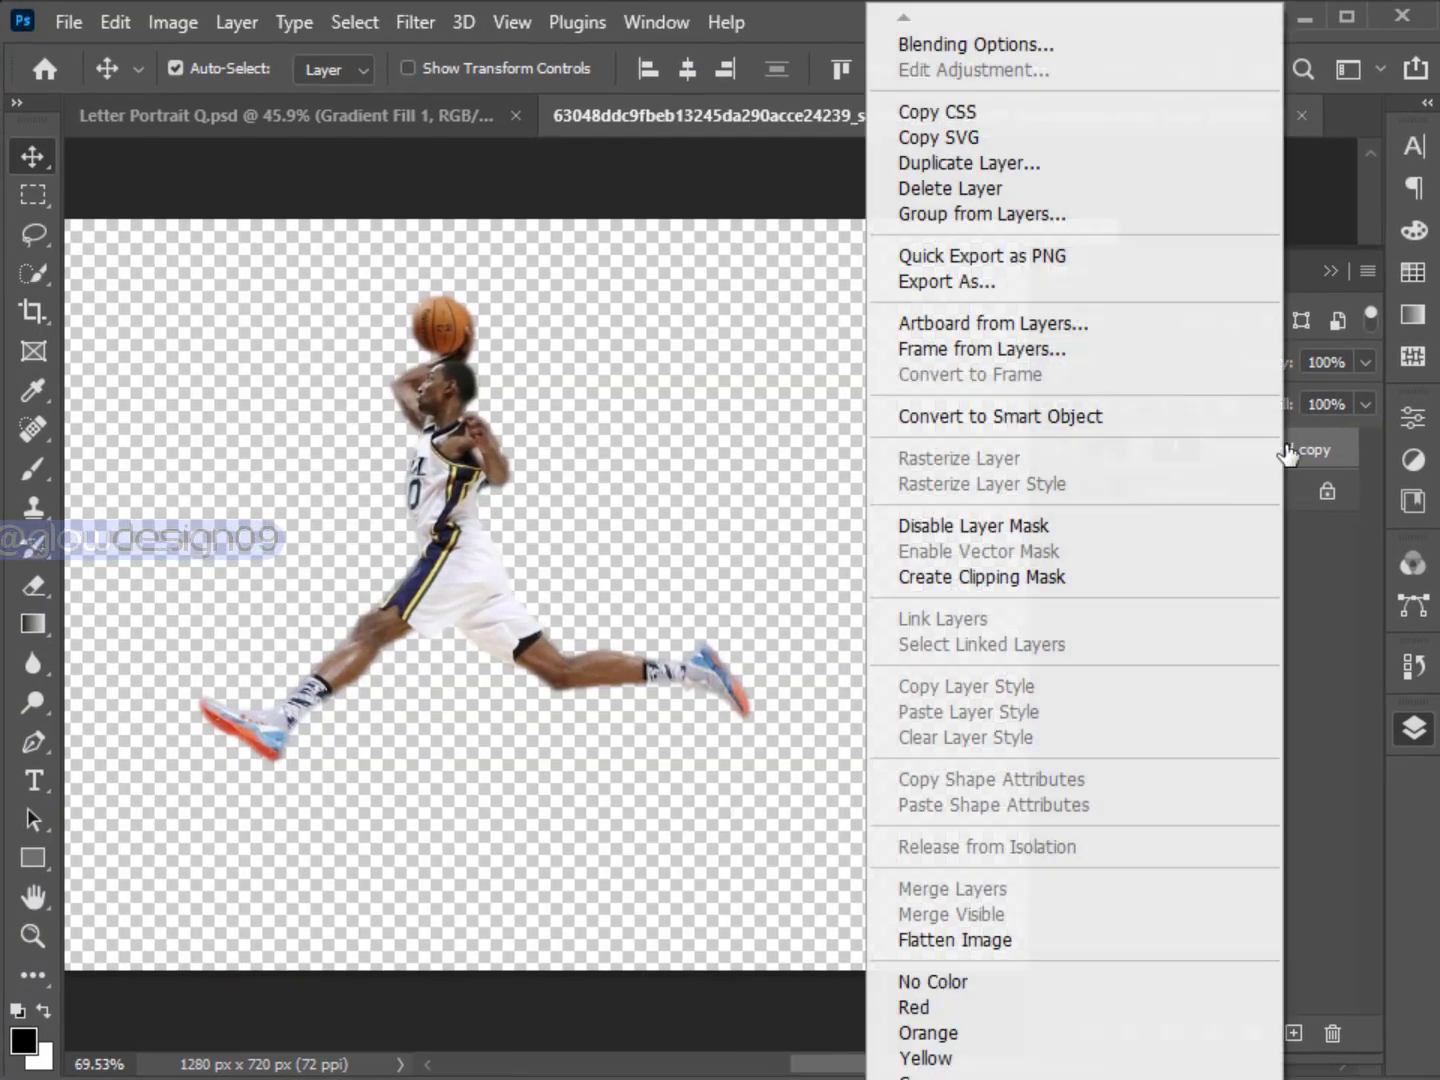
left_click(996, 418)
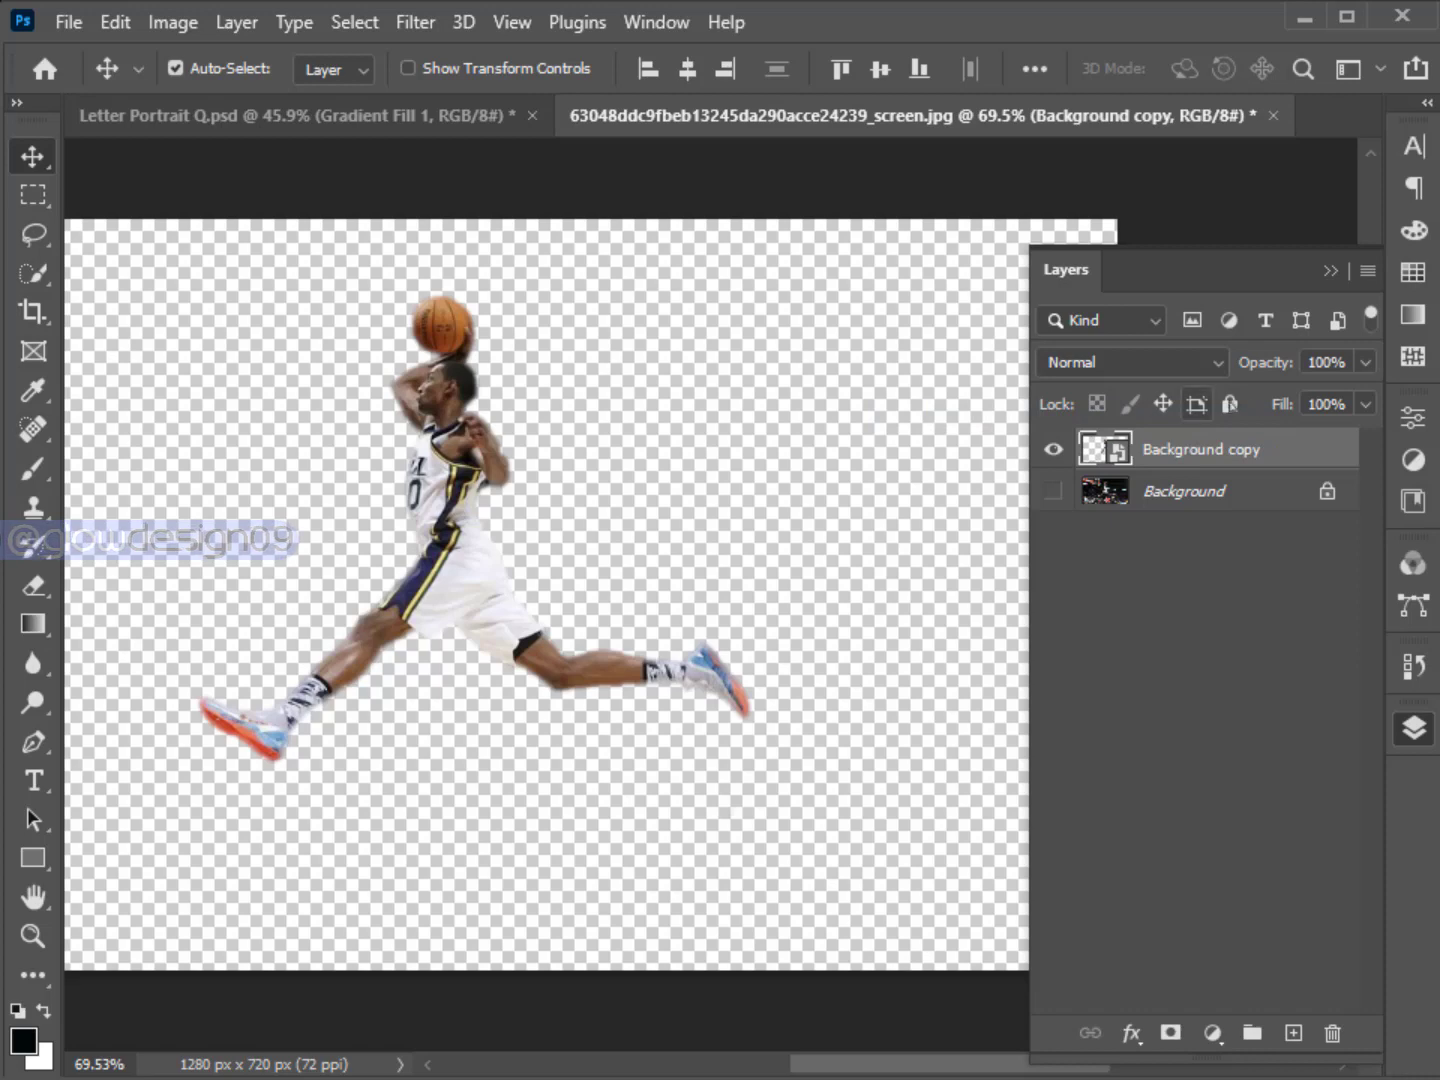
left_click(478, 470)
left_click_drag(499, 494, 365, 128)
left_click_drag(578, 508, 665, 553)
Hide the player cutout layer in the Letter Portrait Q document.
left_click(1413, 728)
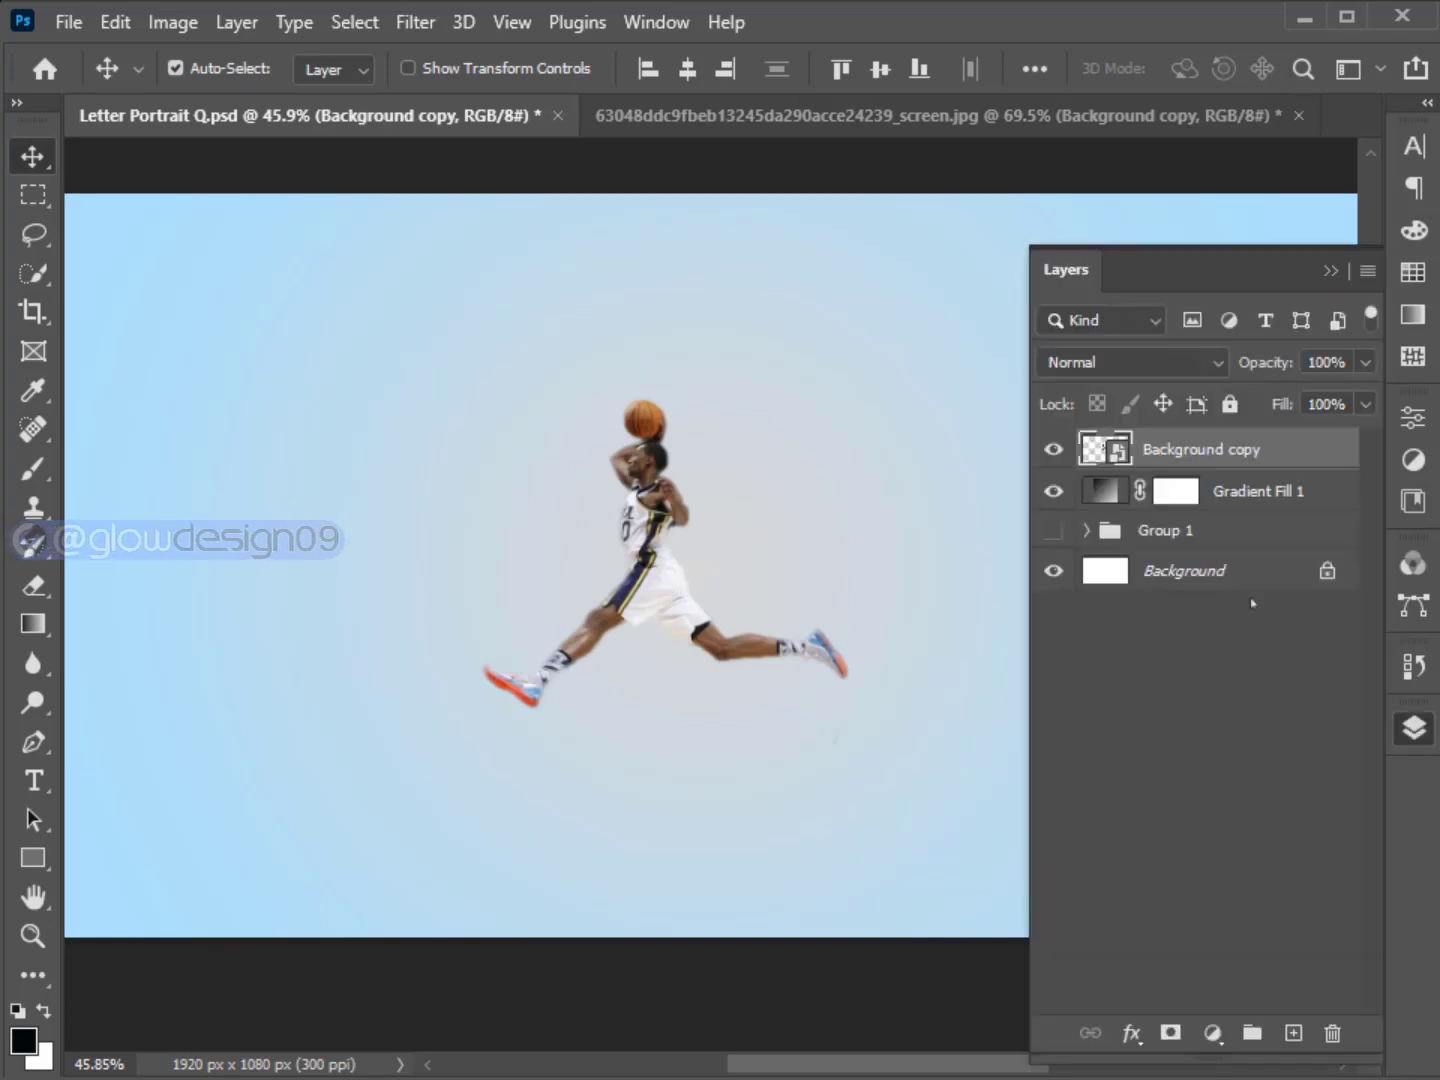
left_click(1055, 451)
left_click(1413, 728)
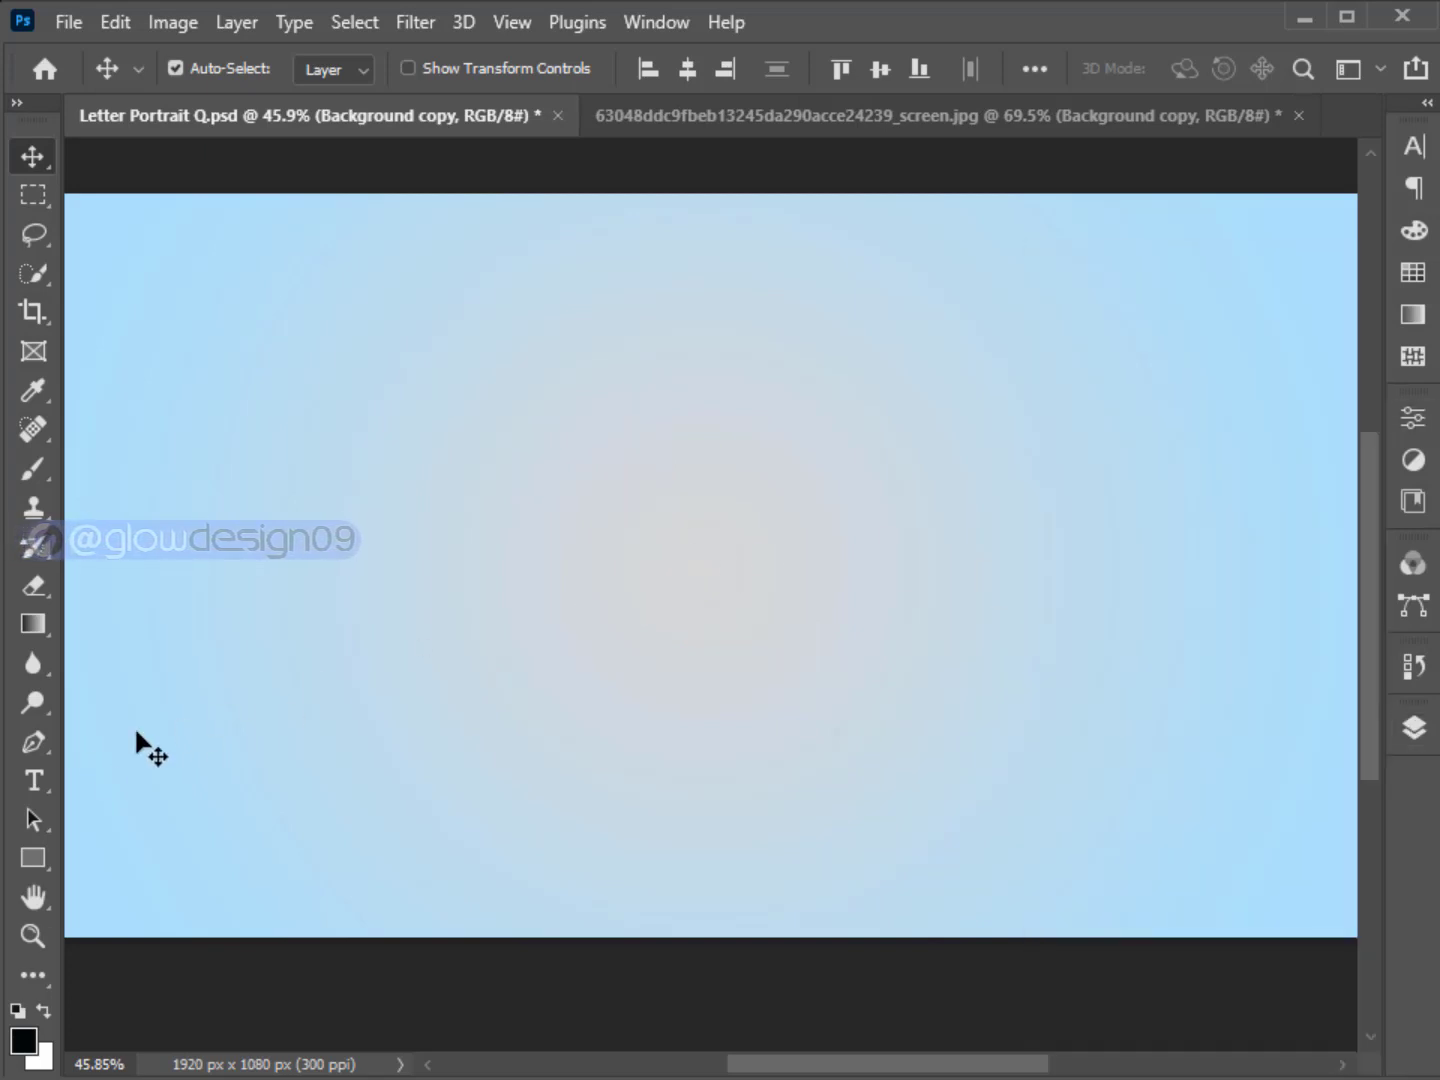
Add the letter Q as black text in the Glamora Stencil font at 146 pt over the gradient.
left_click(34, 781)
left_click(383, 522)
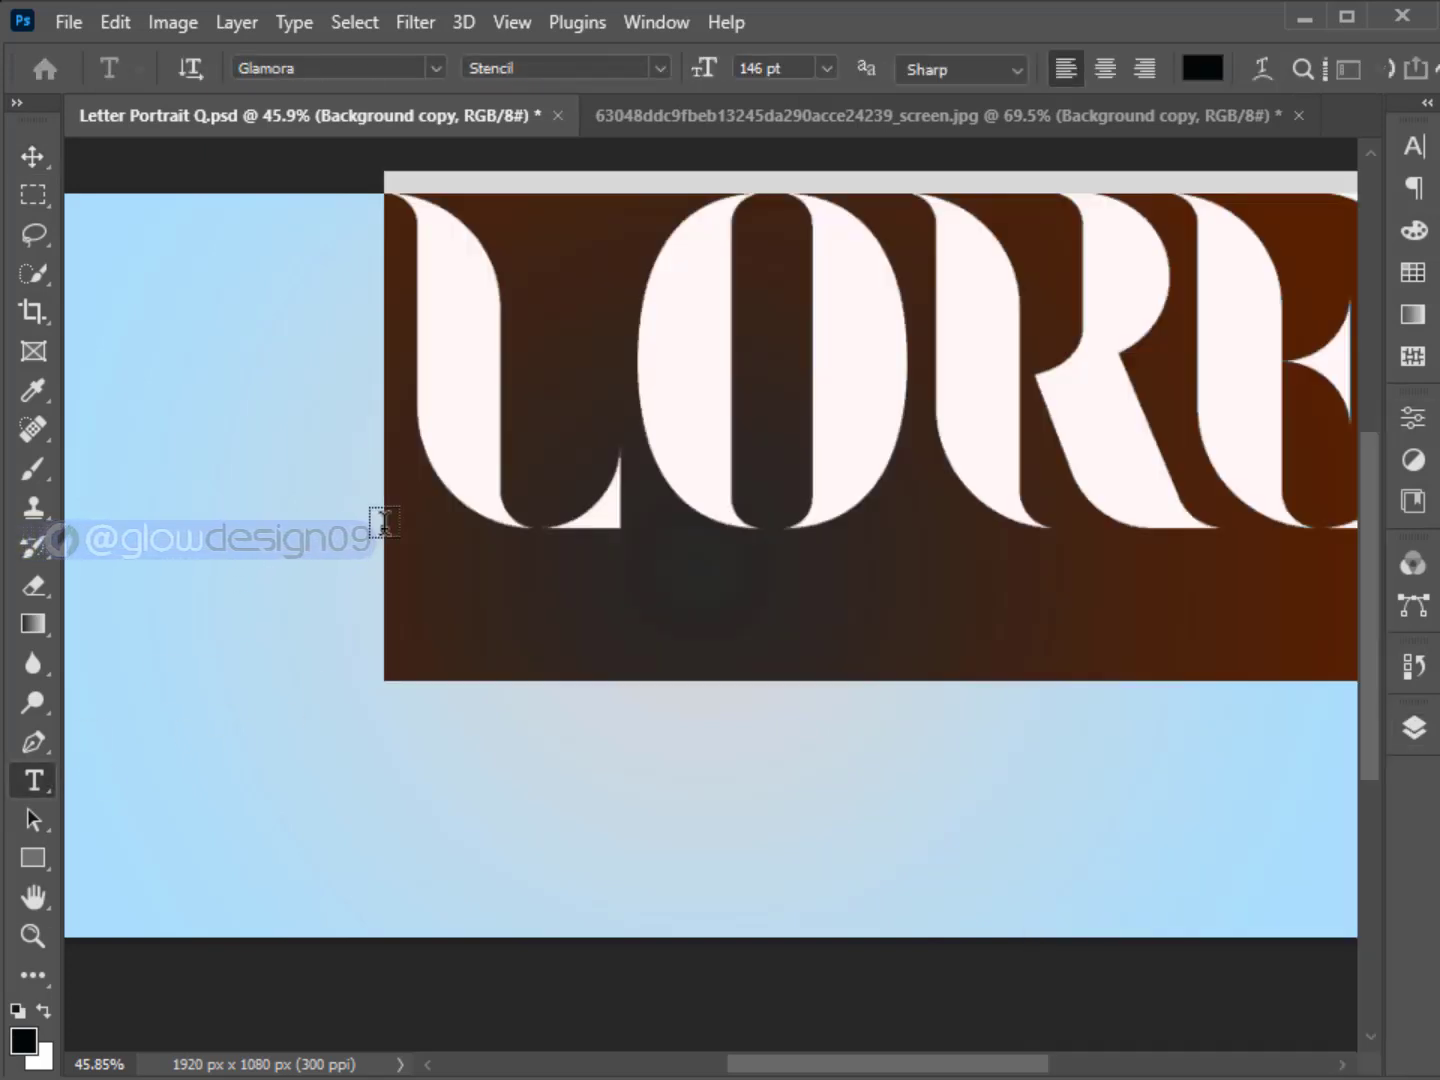
type("Q")
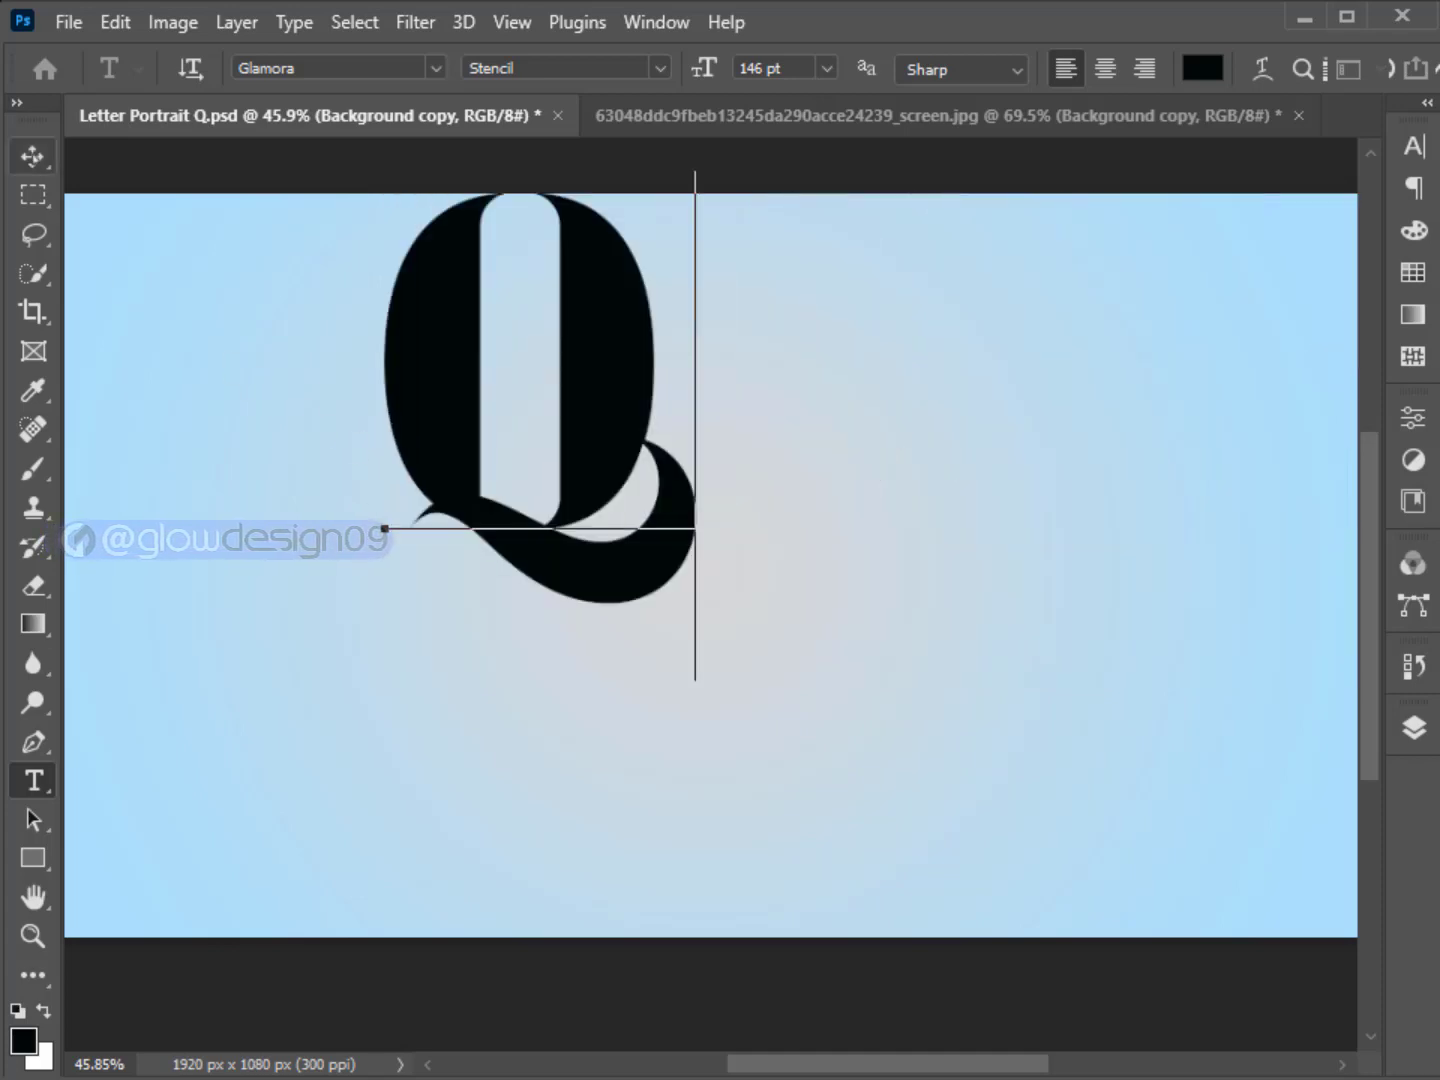
Center the letter Q horizontally and vertically on the canvas.
left_click(32, 157)
left_click(687, 68)
left_click(880, 68)
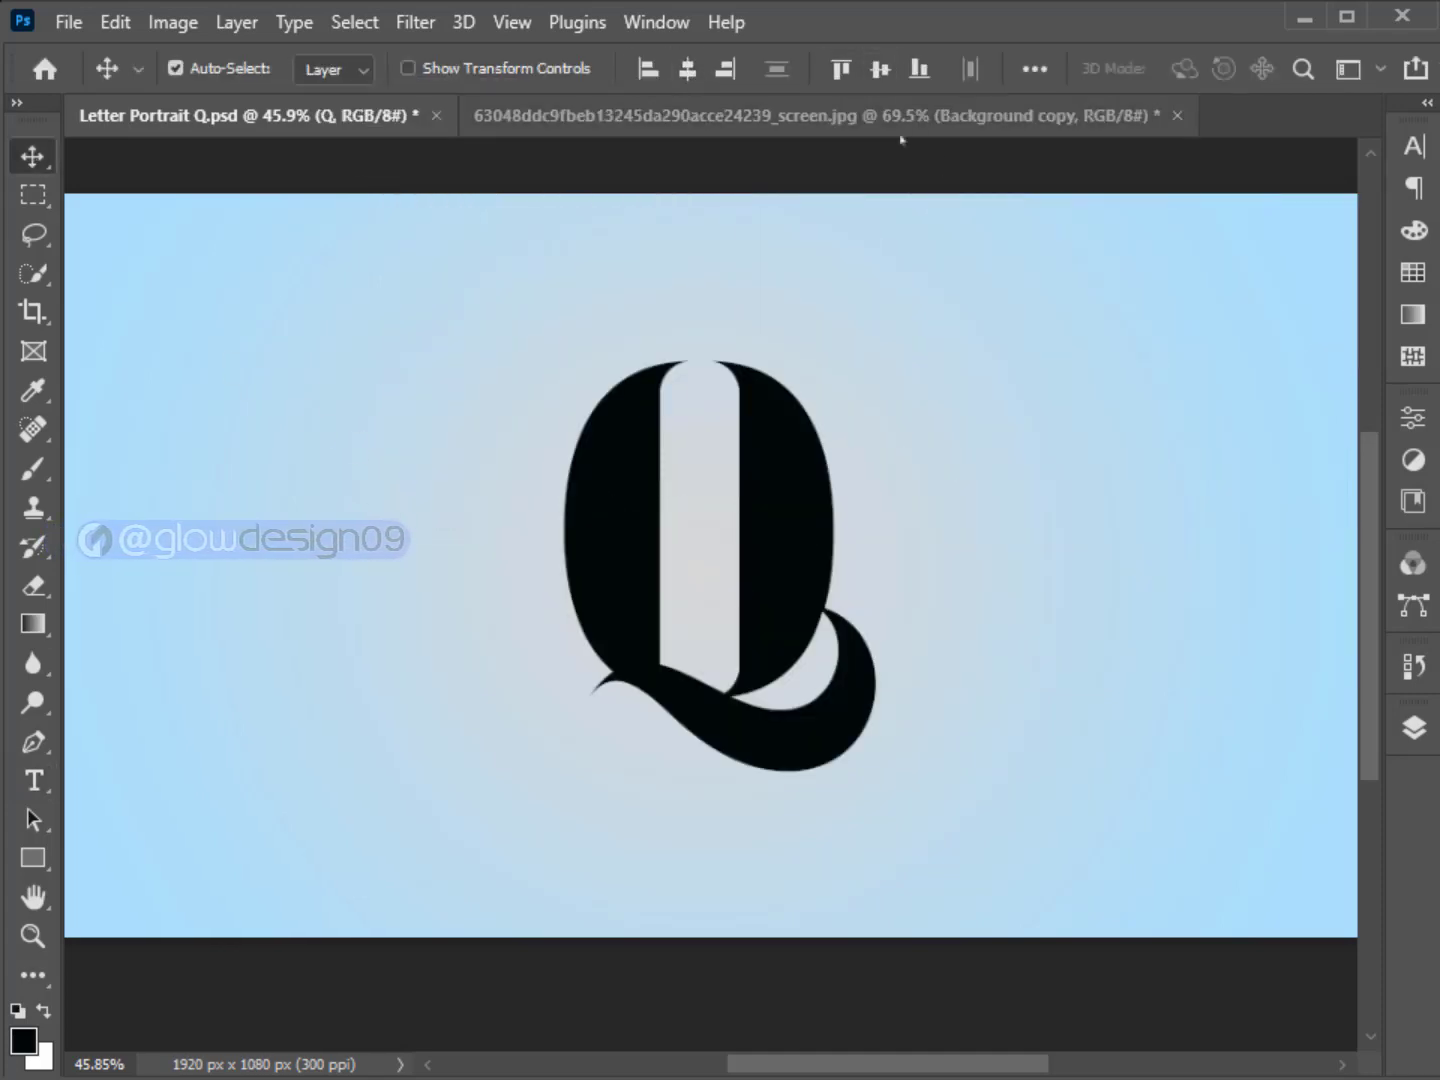
Change the text color of the letter Q to bright blue, hex 00adfe.
left_click(1414, 147)
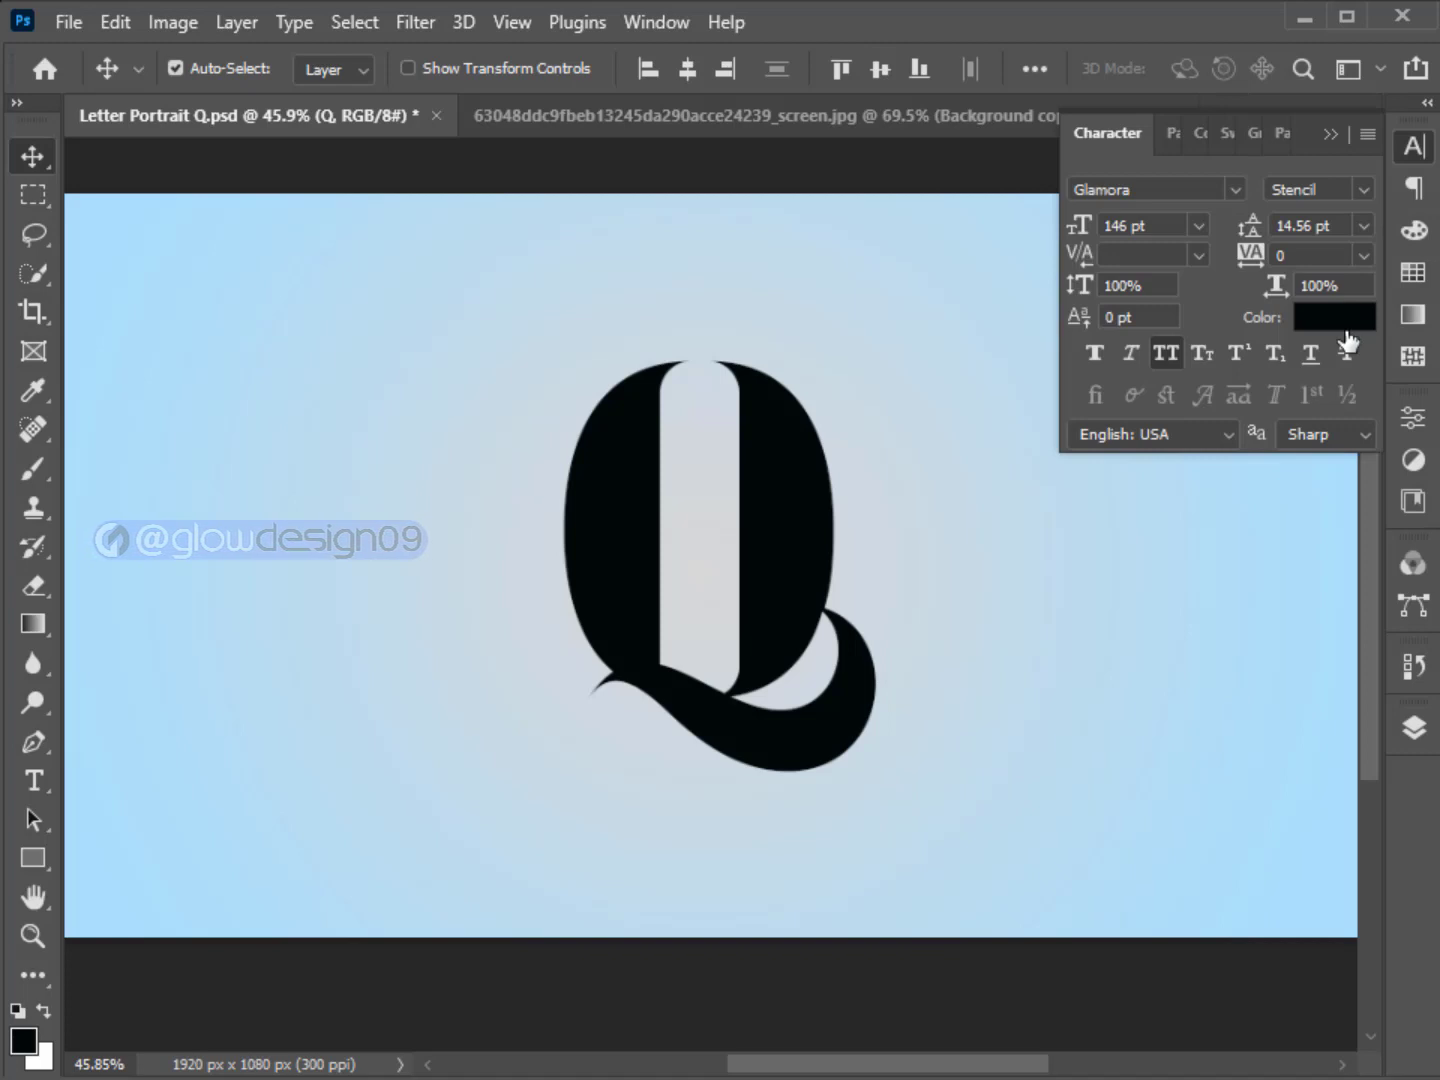
left_click(1345, 322)
left_click_drag(679, 478, 680, 464)
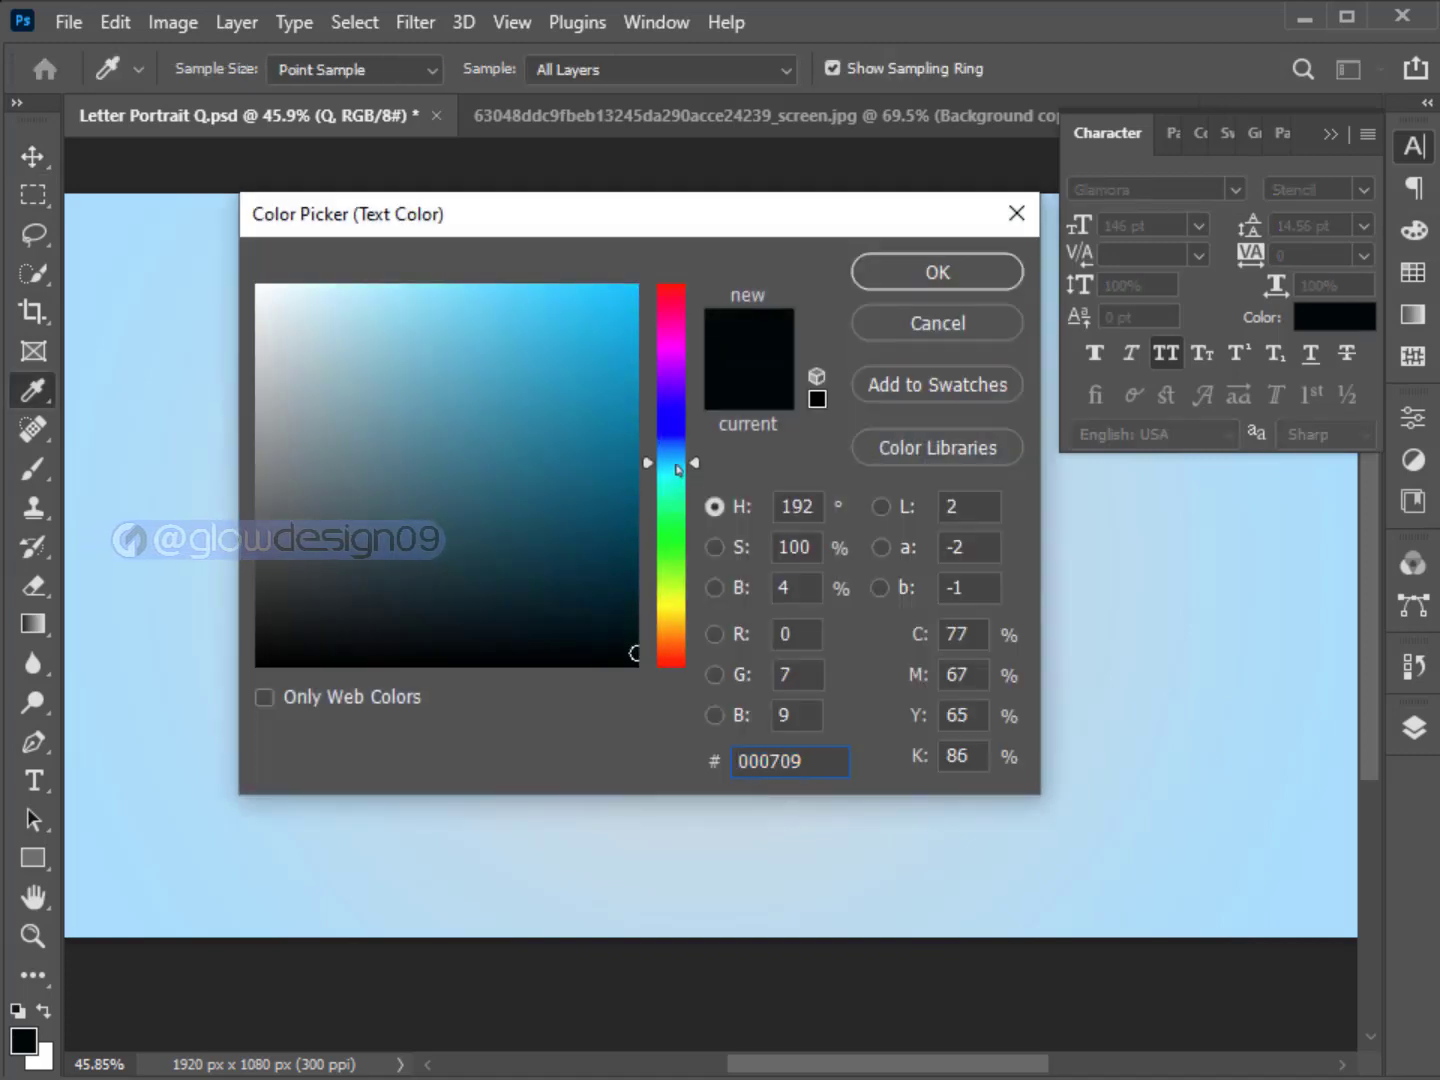
left_click_drag(612, 319, 635, 285)
left_click(864, 273)
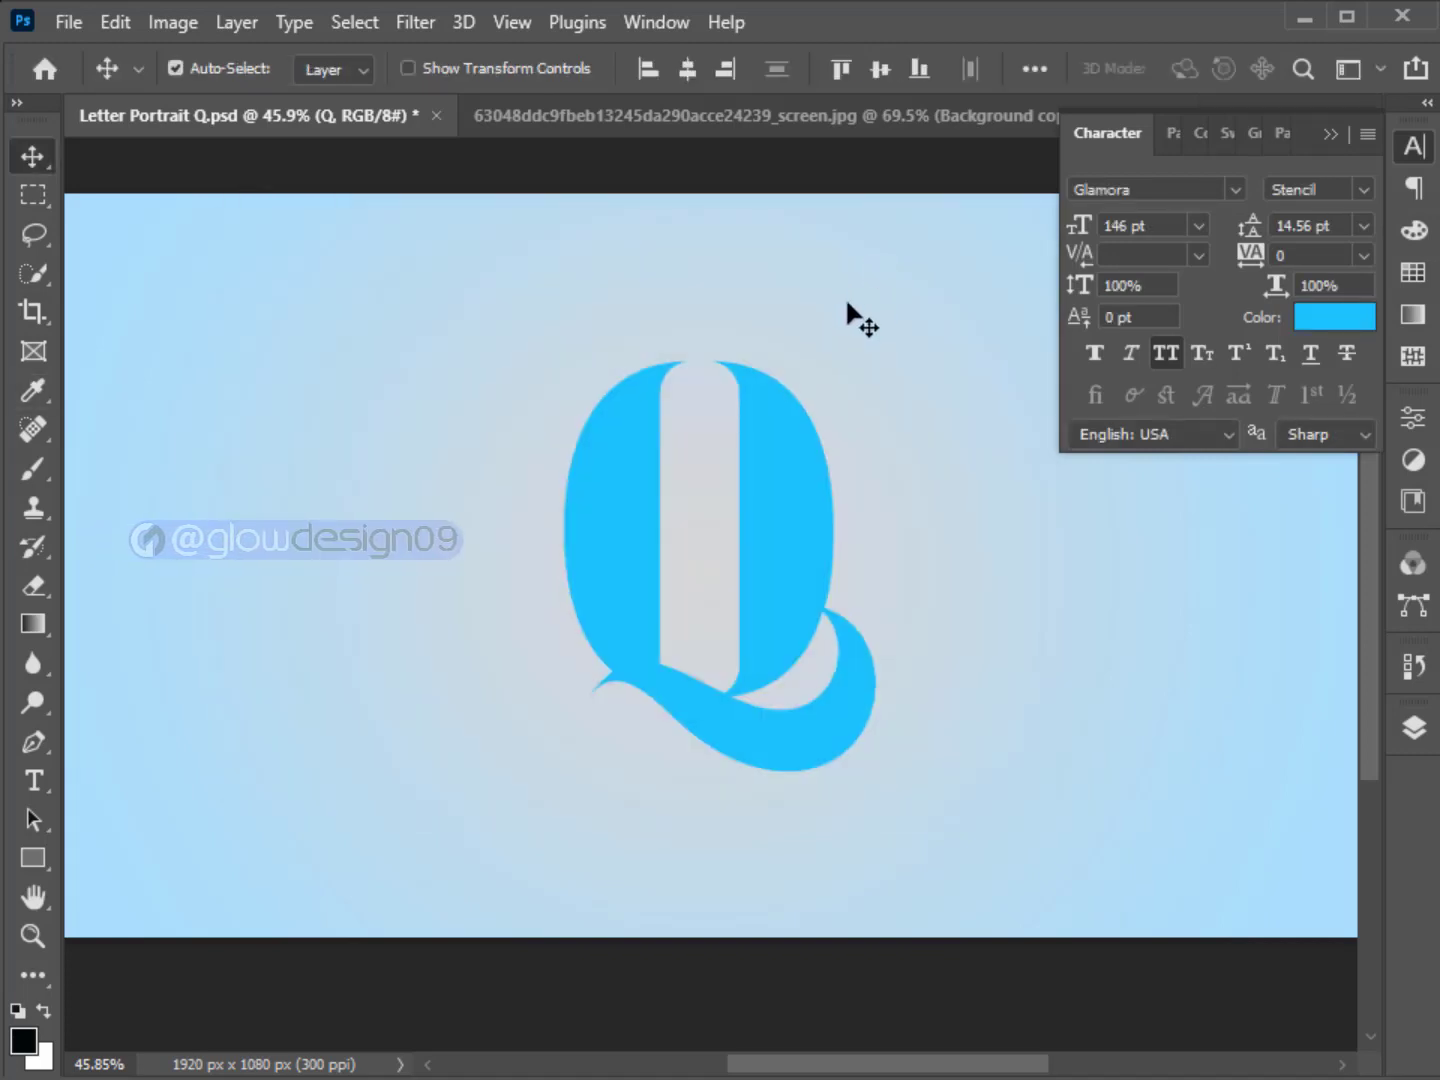
left_click(1300, 322)
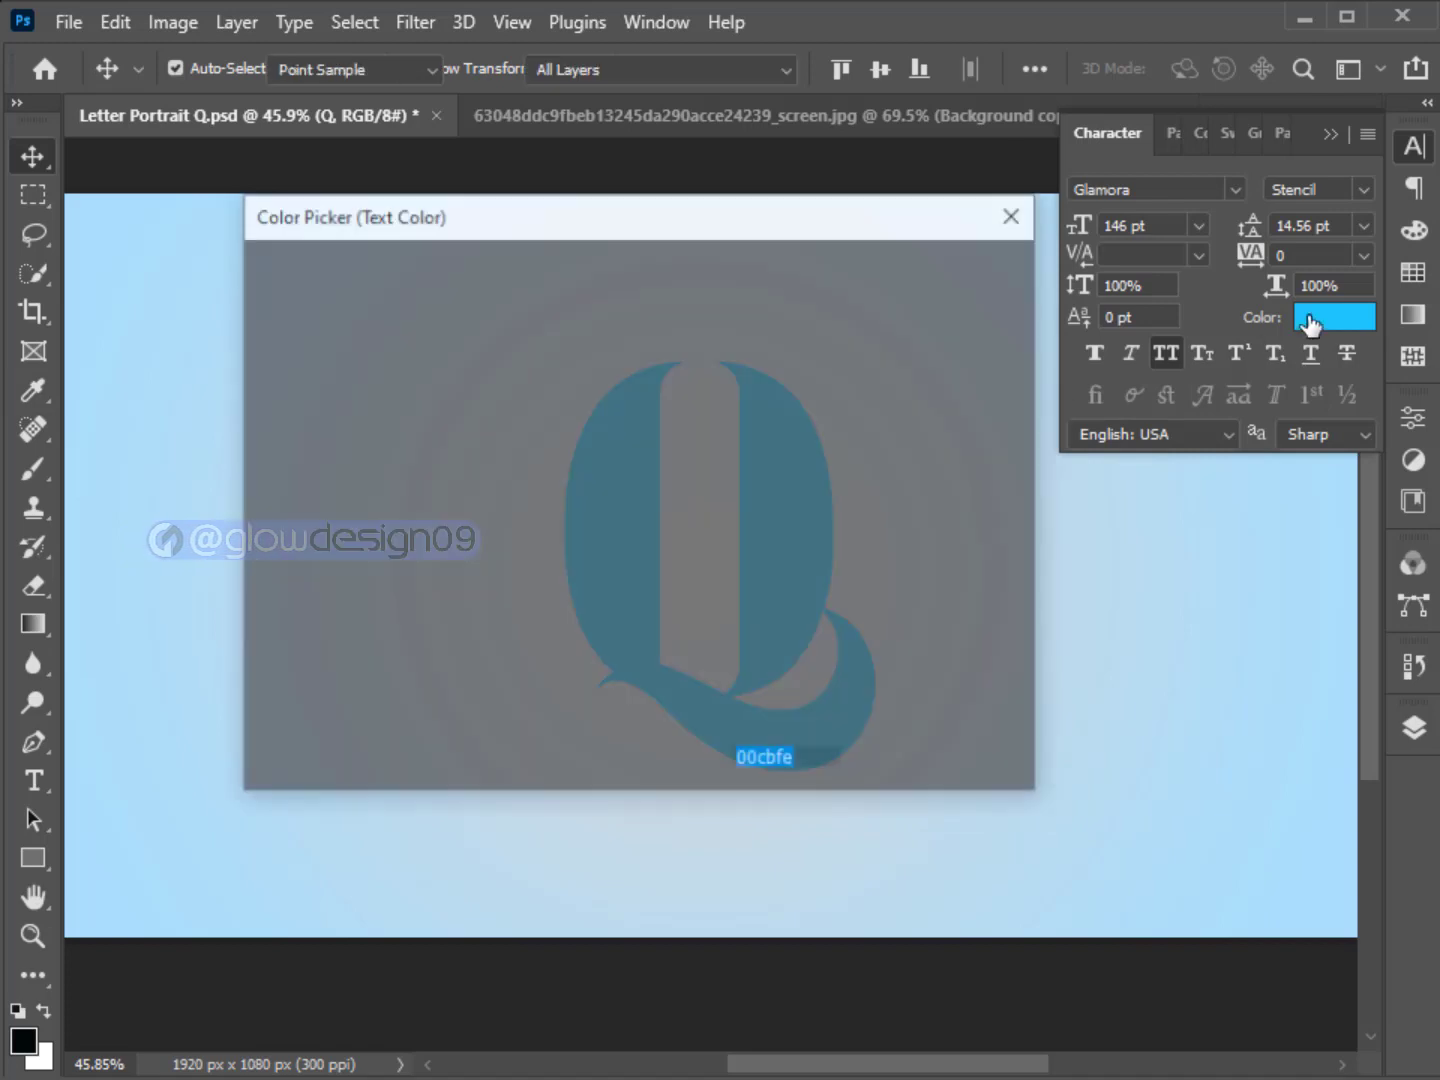
left_click_drag(676, 467, 676, 462)
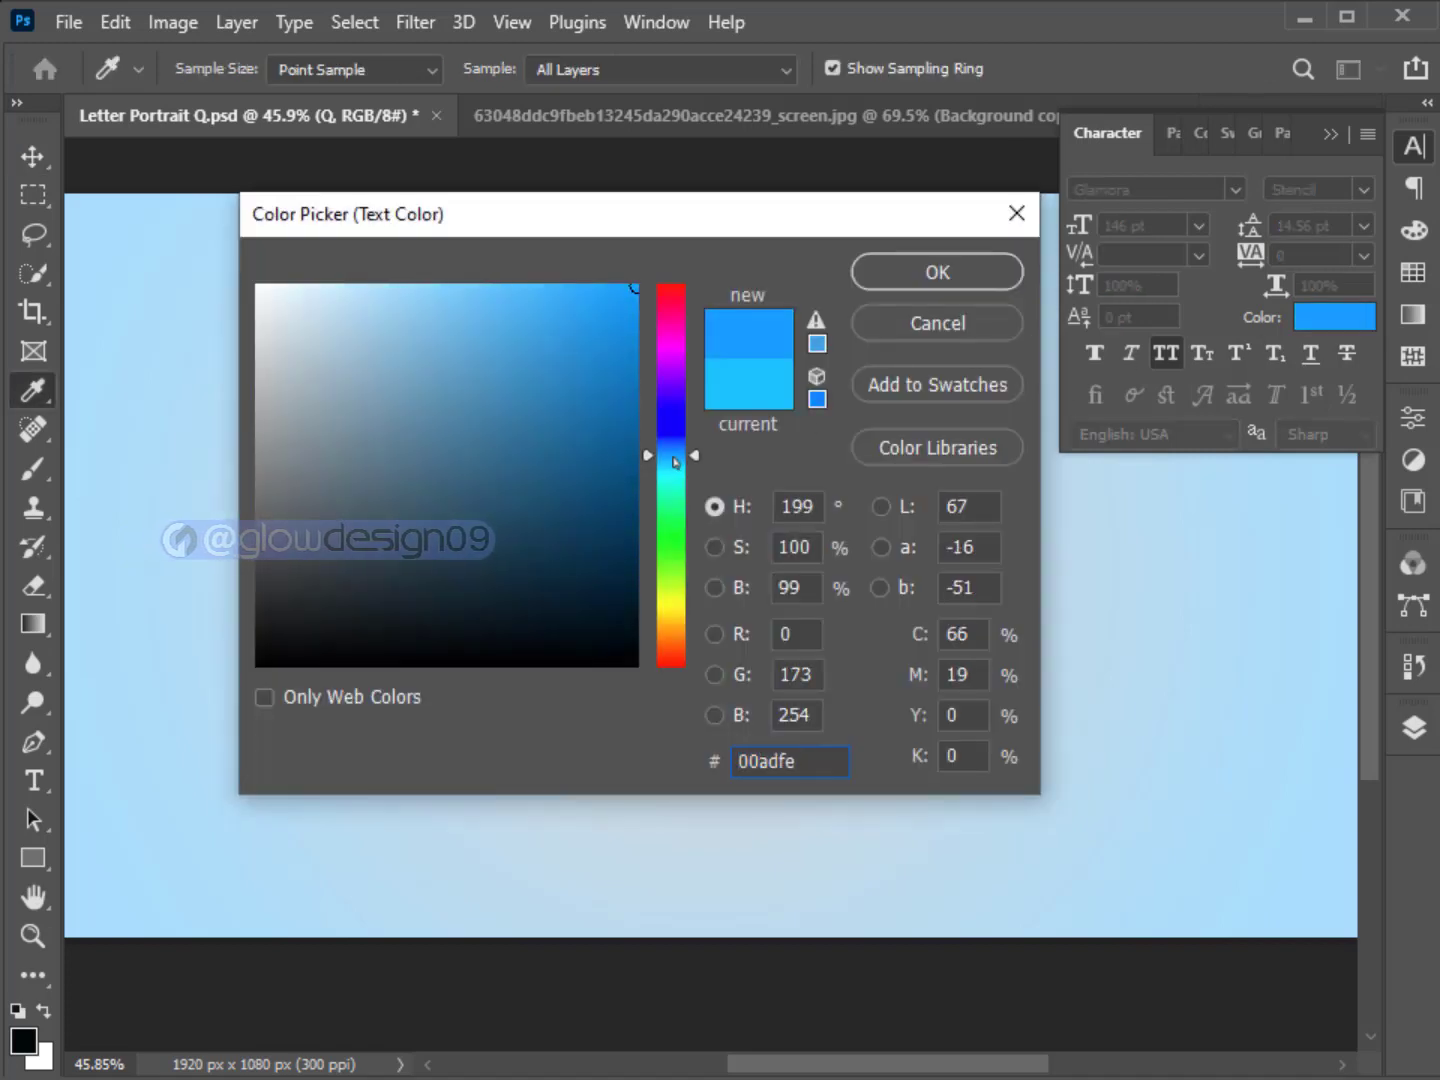
left_click(914, 286)
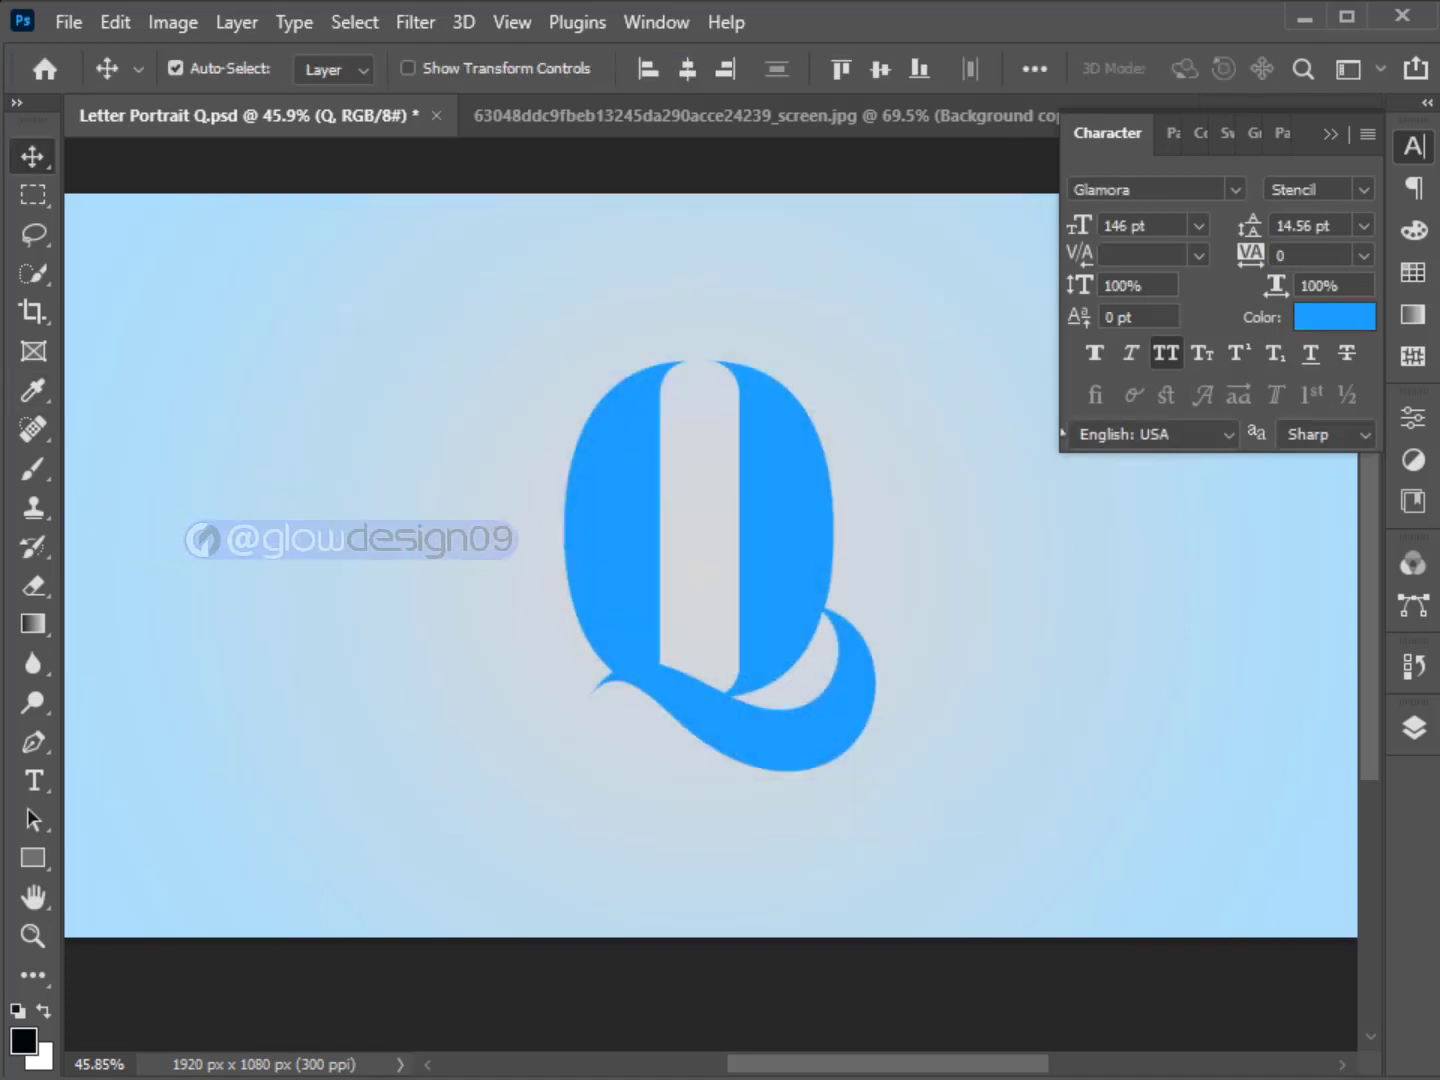
left_click(1334, 136)
Add a Stroke effect to the Q layer with size 3 px, position Inside, Normal blend mode and 70% opacity.
left_click(1413, 727)
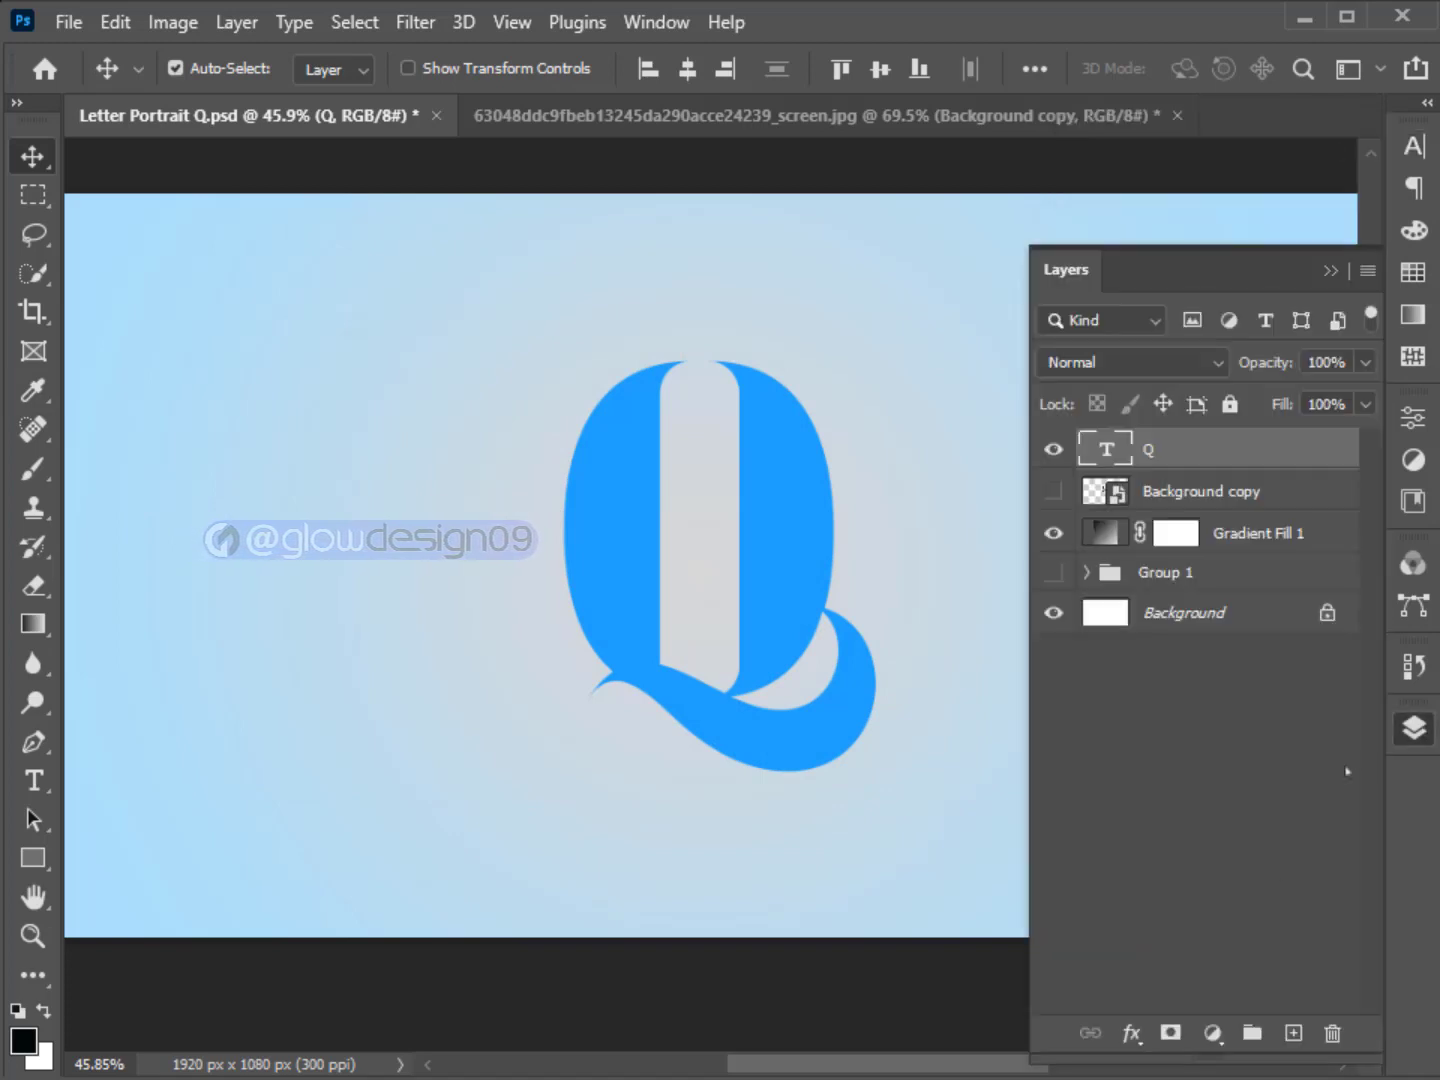
left_click(1131, 1037)
left_click(1133, 760)
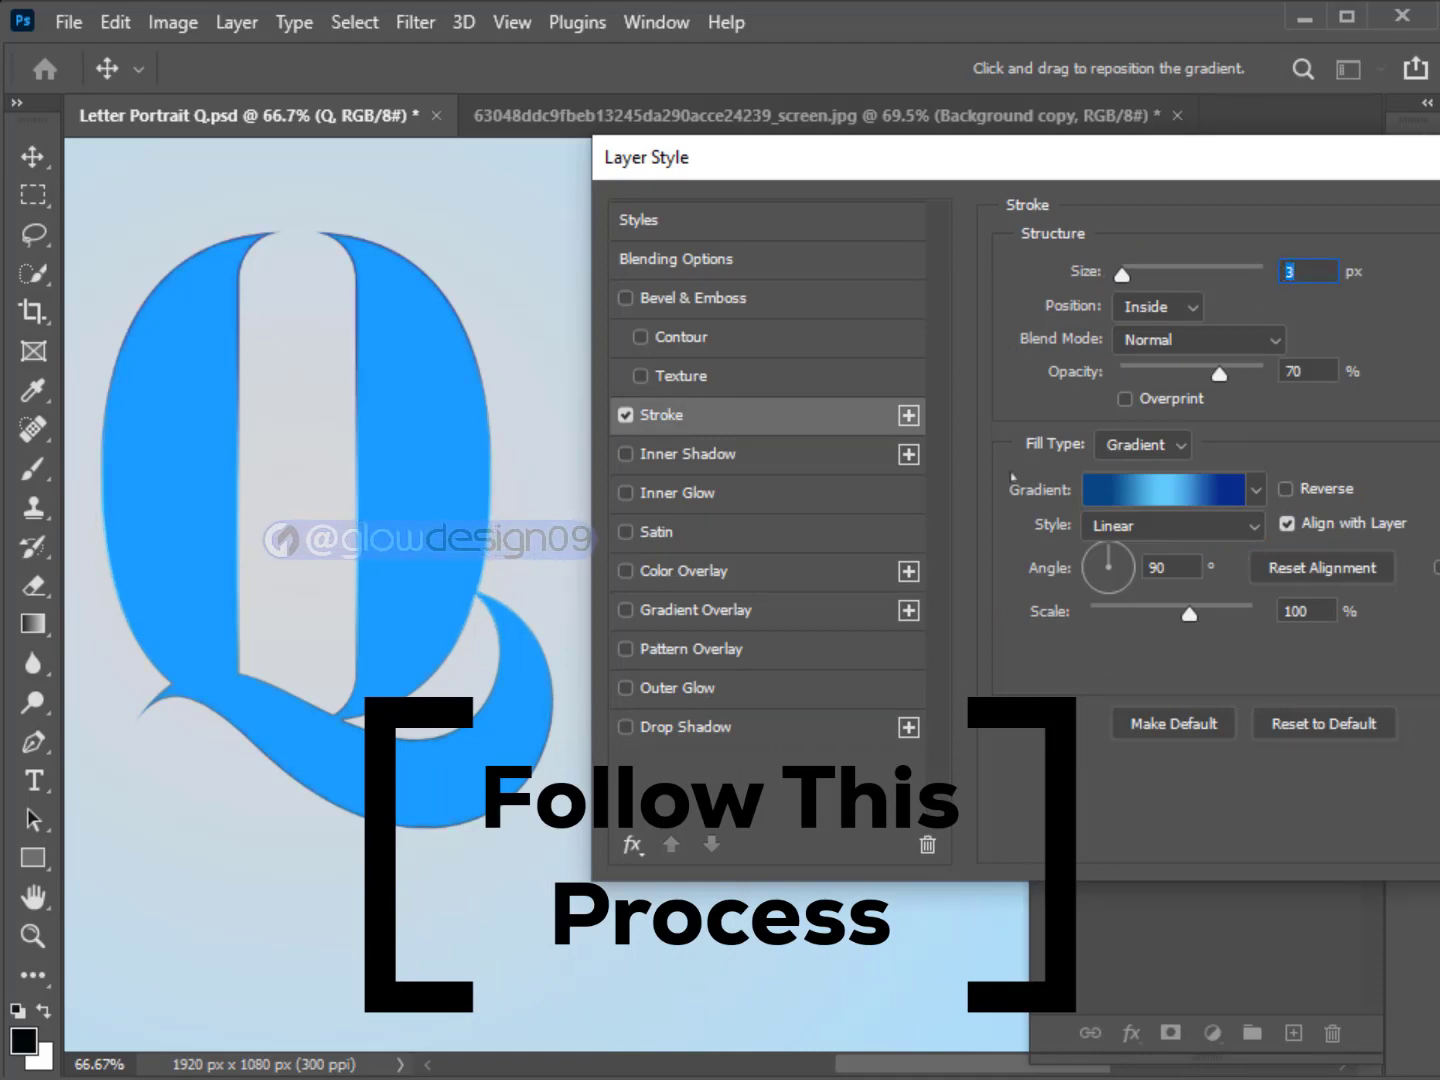
left_click(1160, 306)
left_click(1185, 354)
left_click(1191, 340)
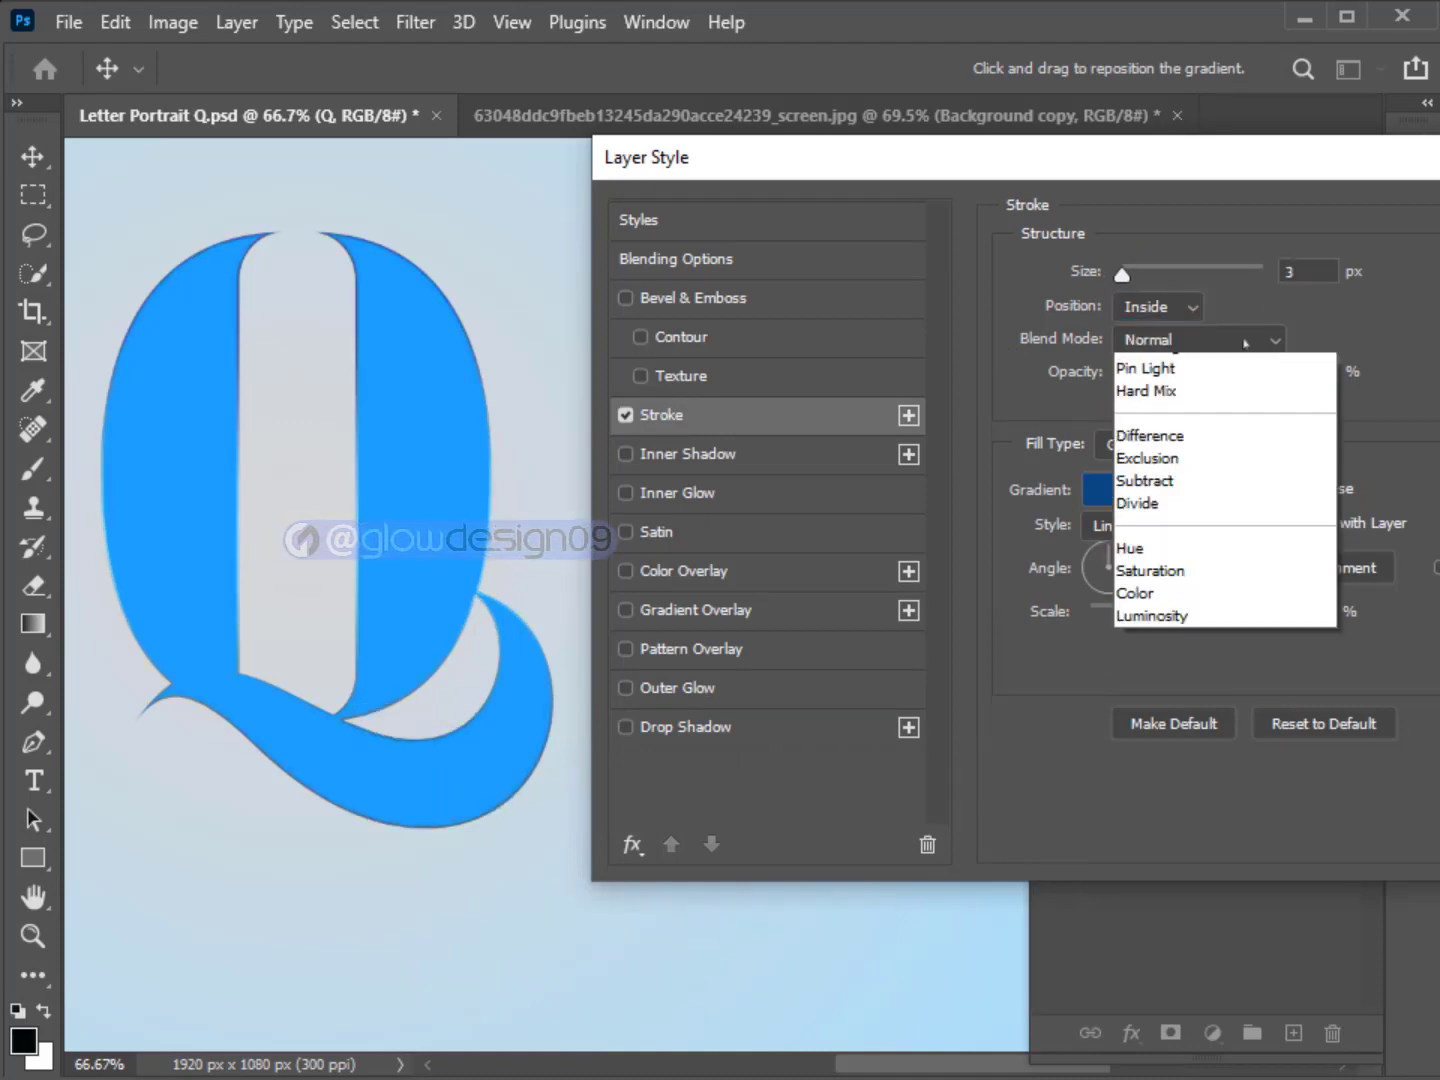
left_click(1173, 370)
Fill the stroke with a Linear blue gradient at 90°, light blue in the middle and dark blue stops at 15% and 85%.
left_click(1164, 489)
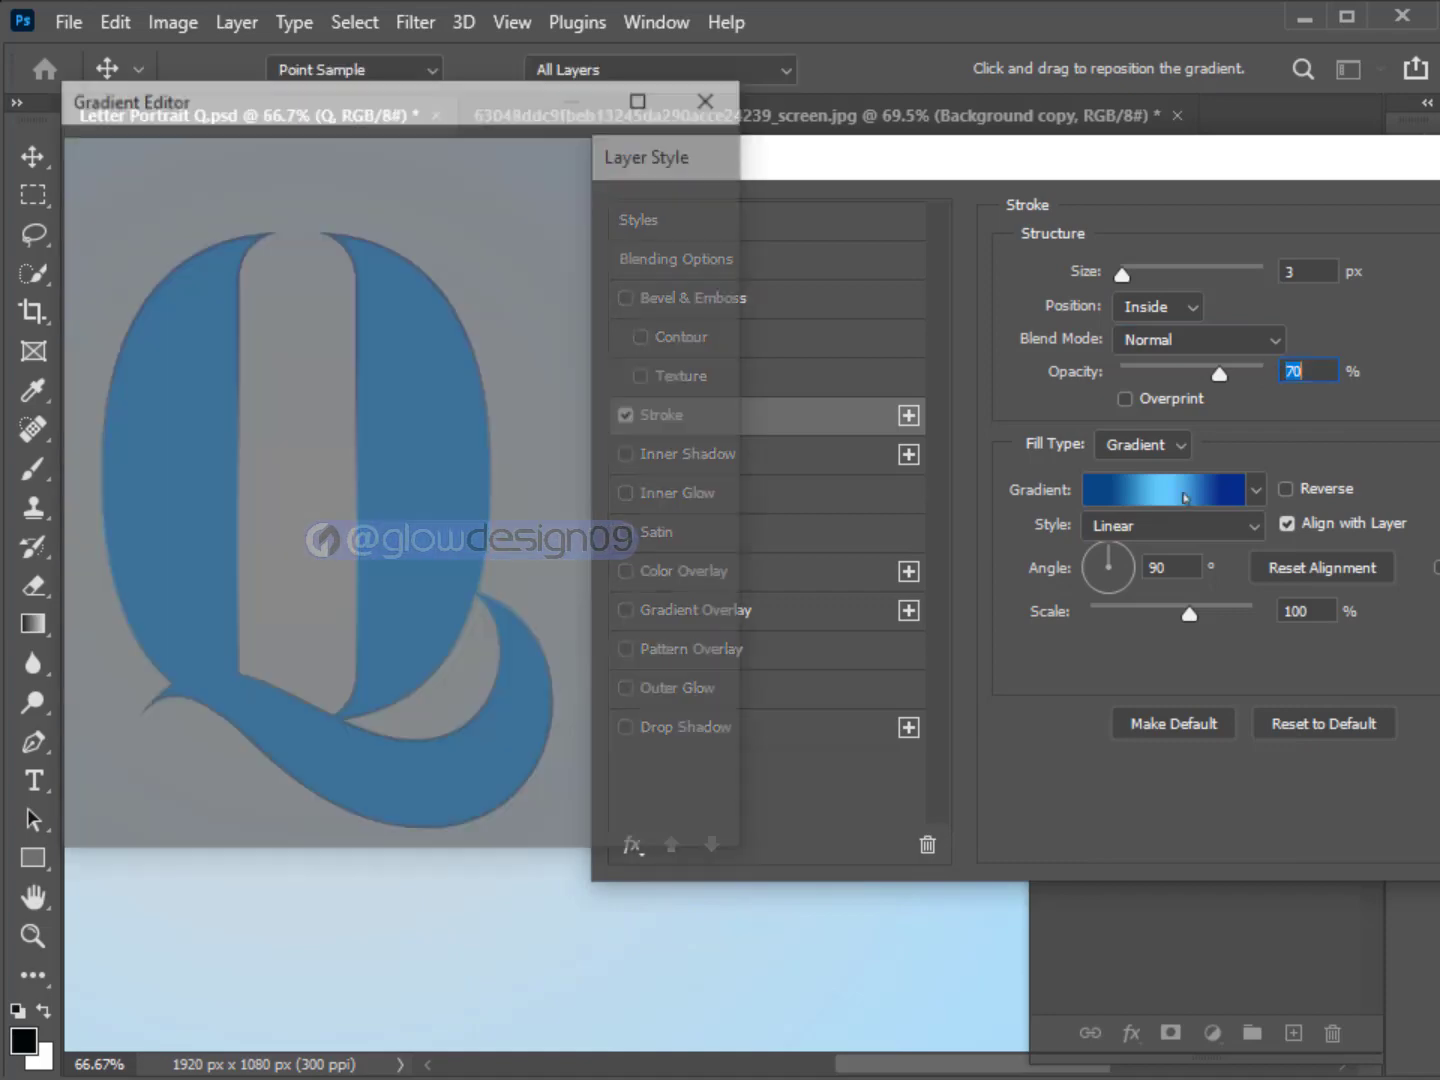
left_click(189, 649)
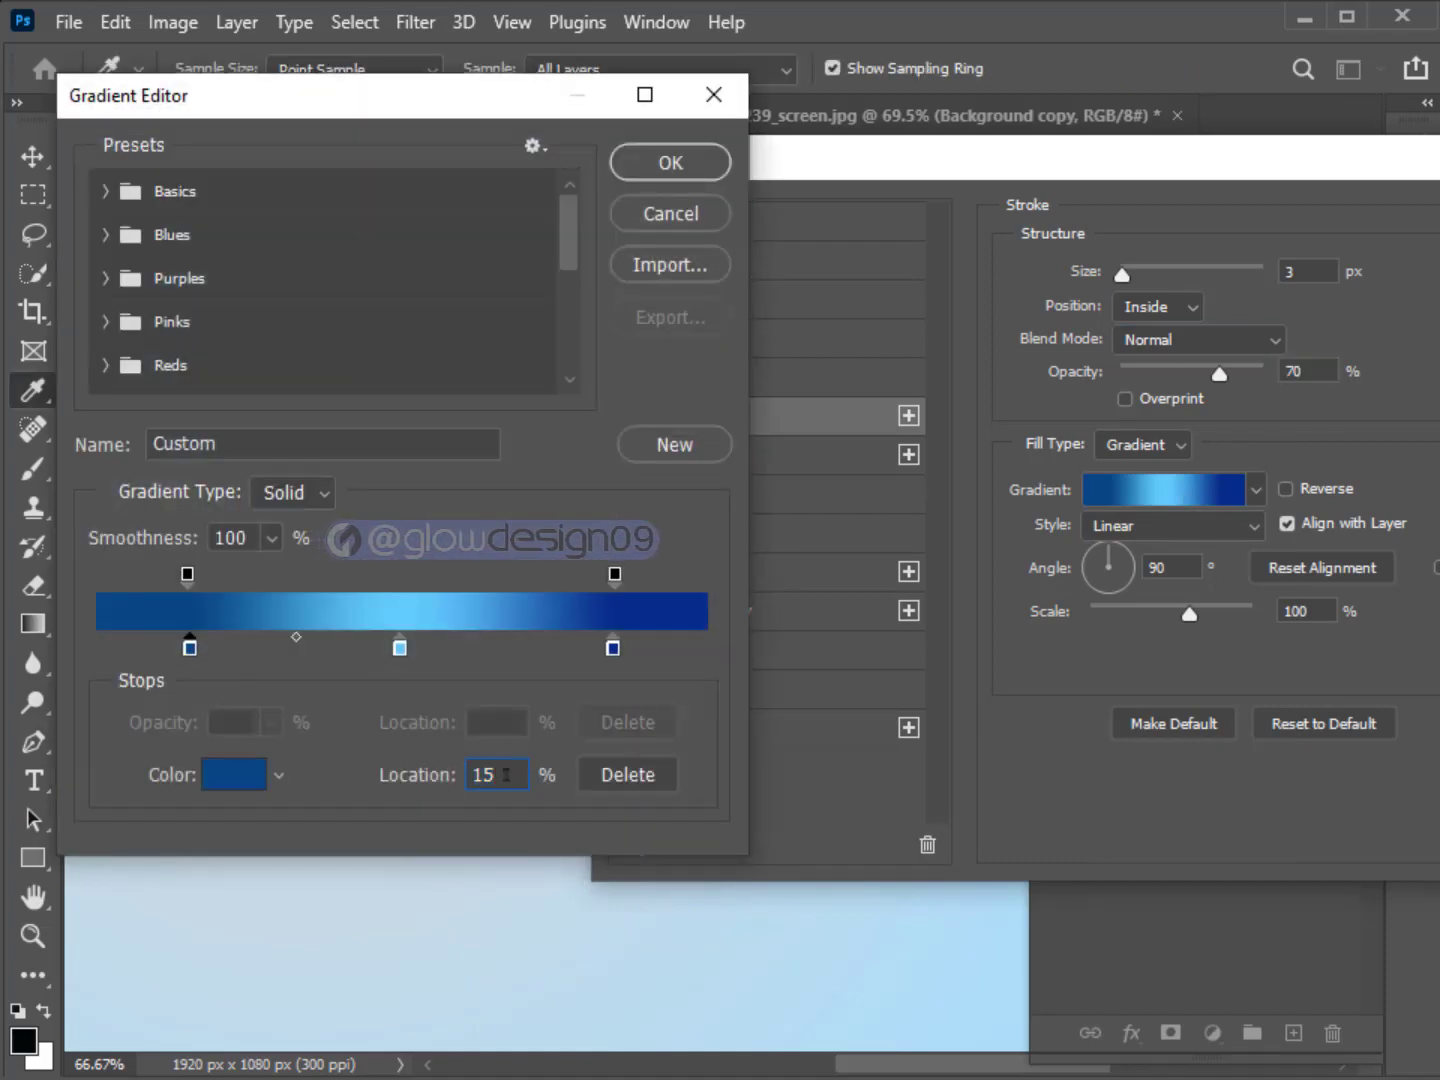
left_click(613, 648)
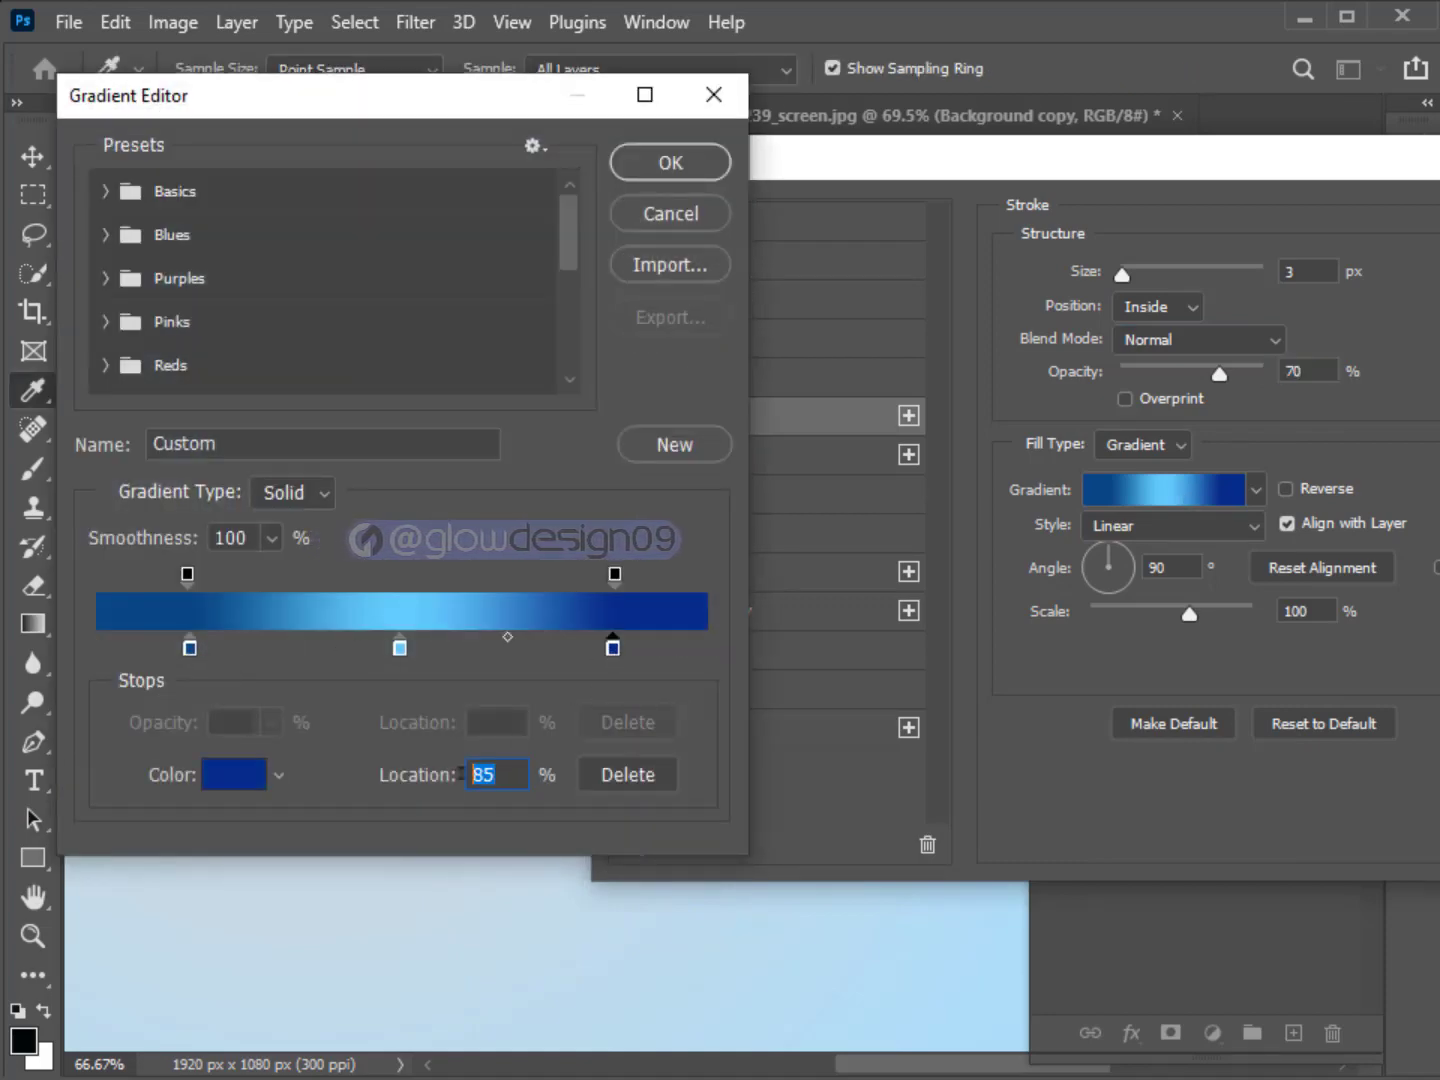
left_click(671, 162)
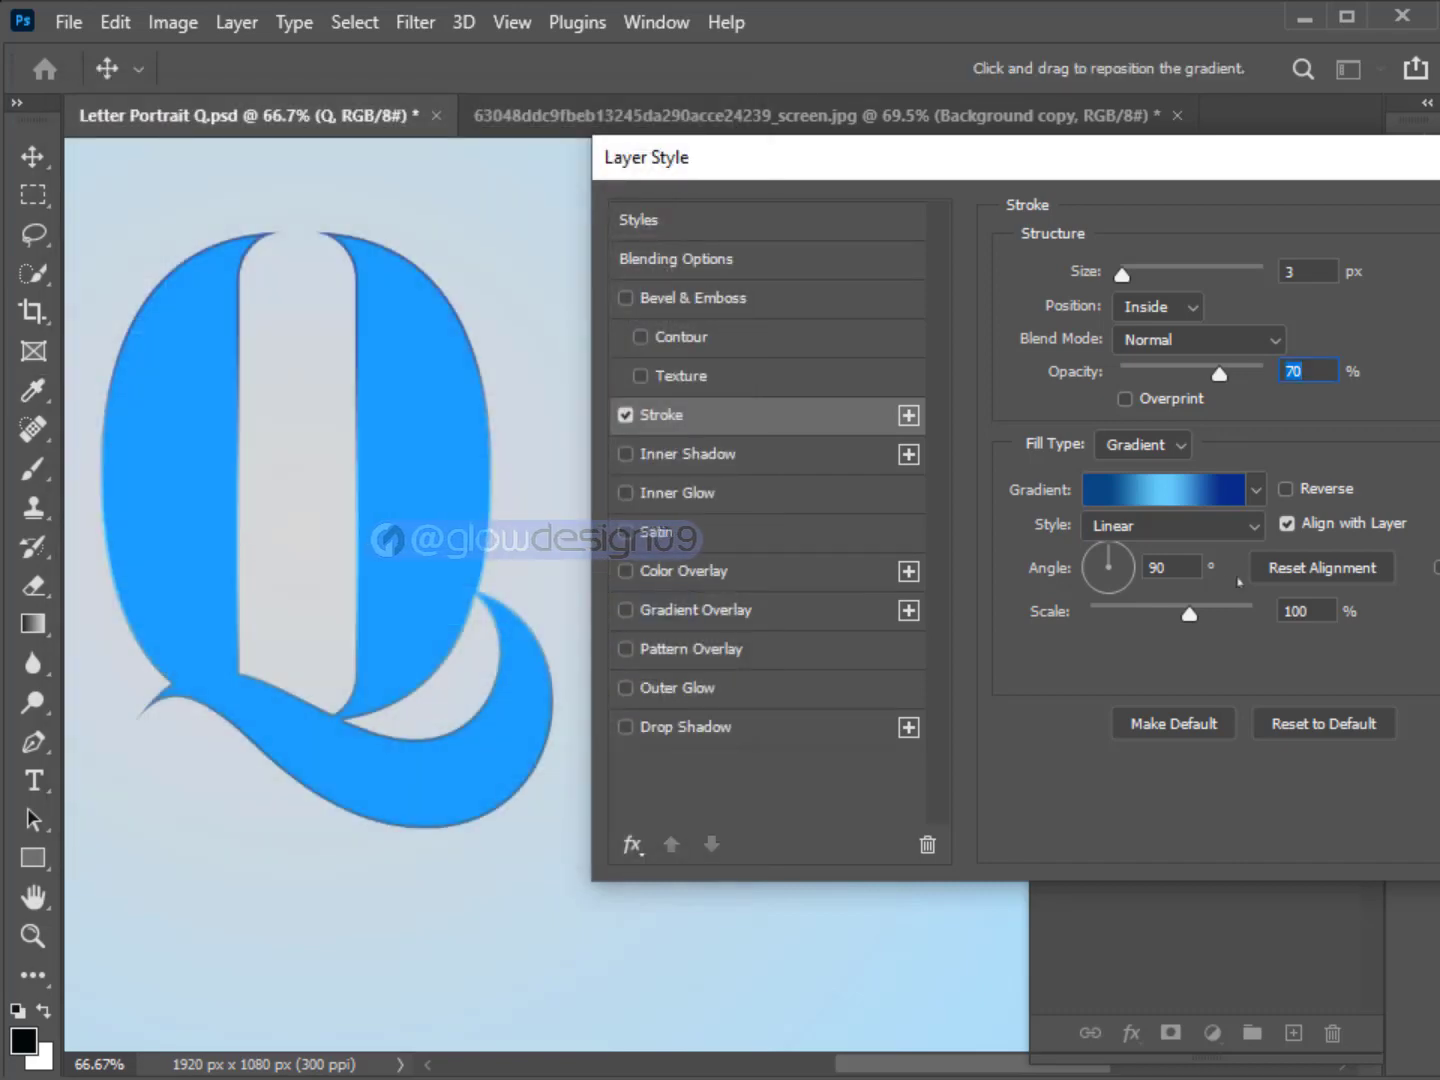
left_click(1185, 536)
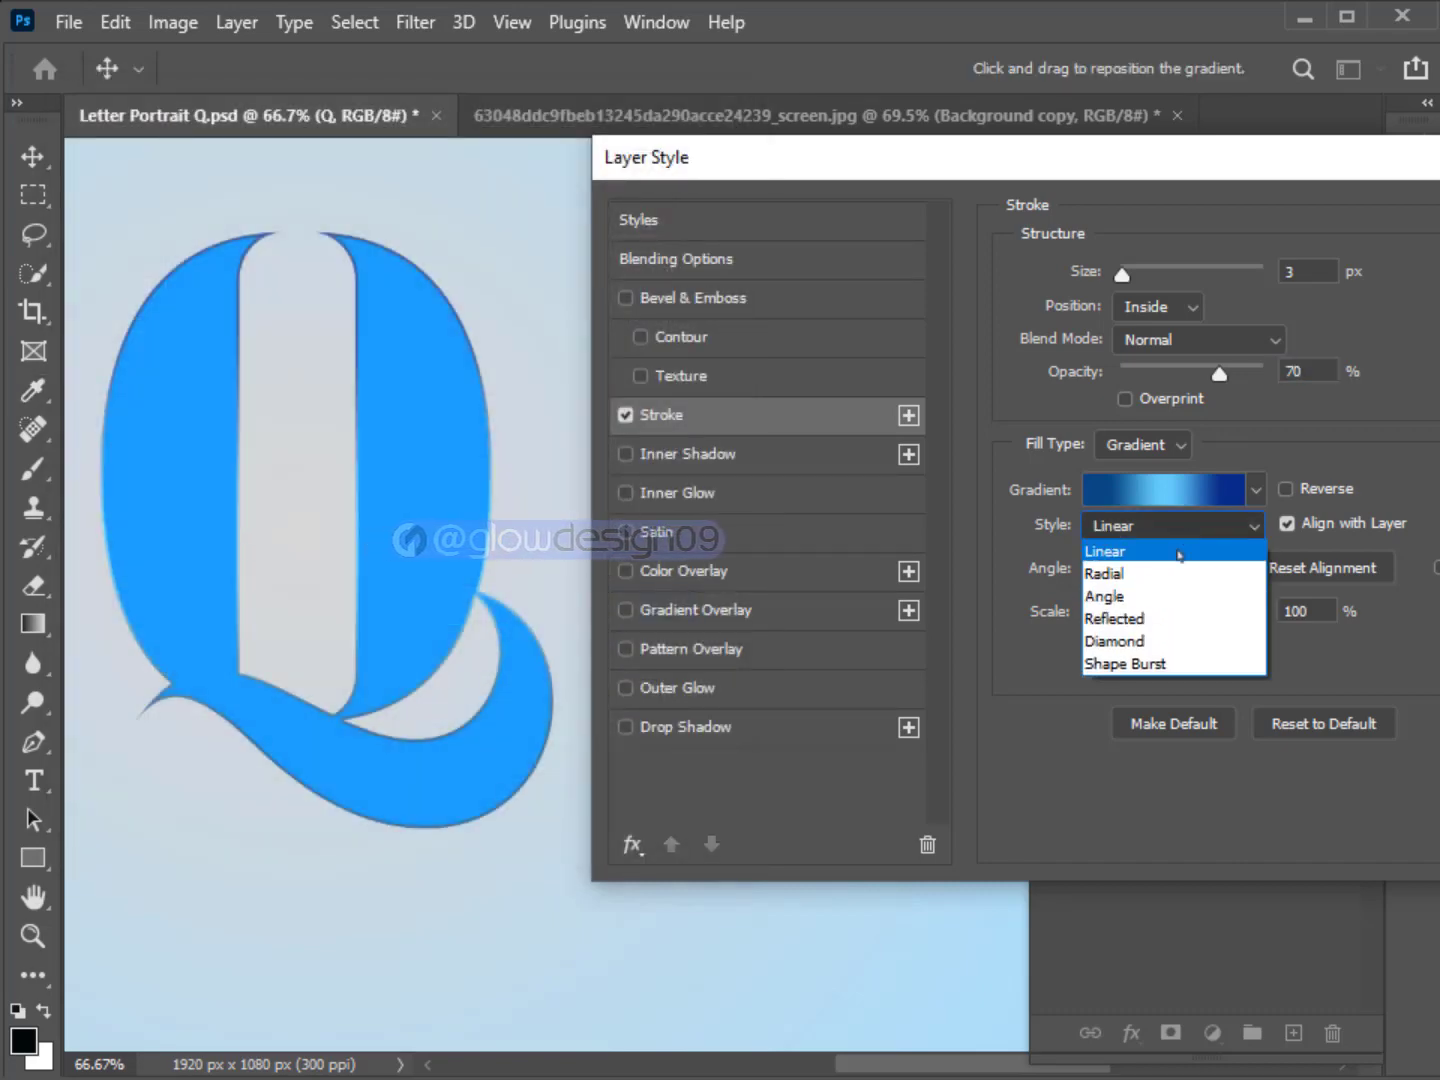
left_click(1180, 553)
left_click_drag(1304, 170, 895, 156)
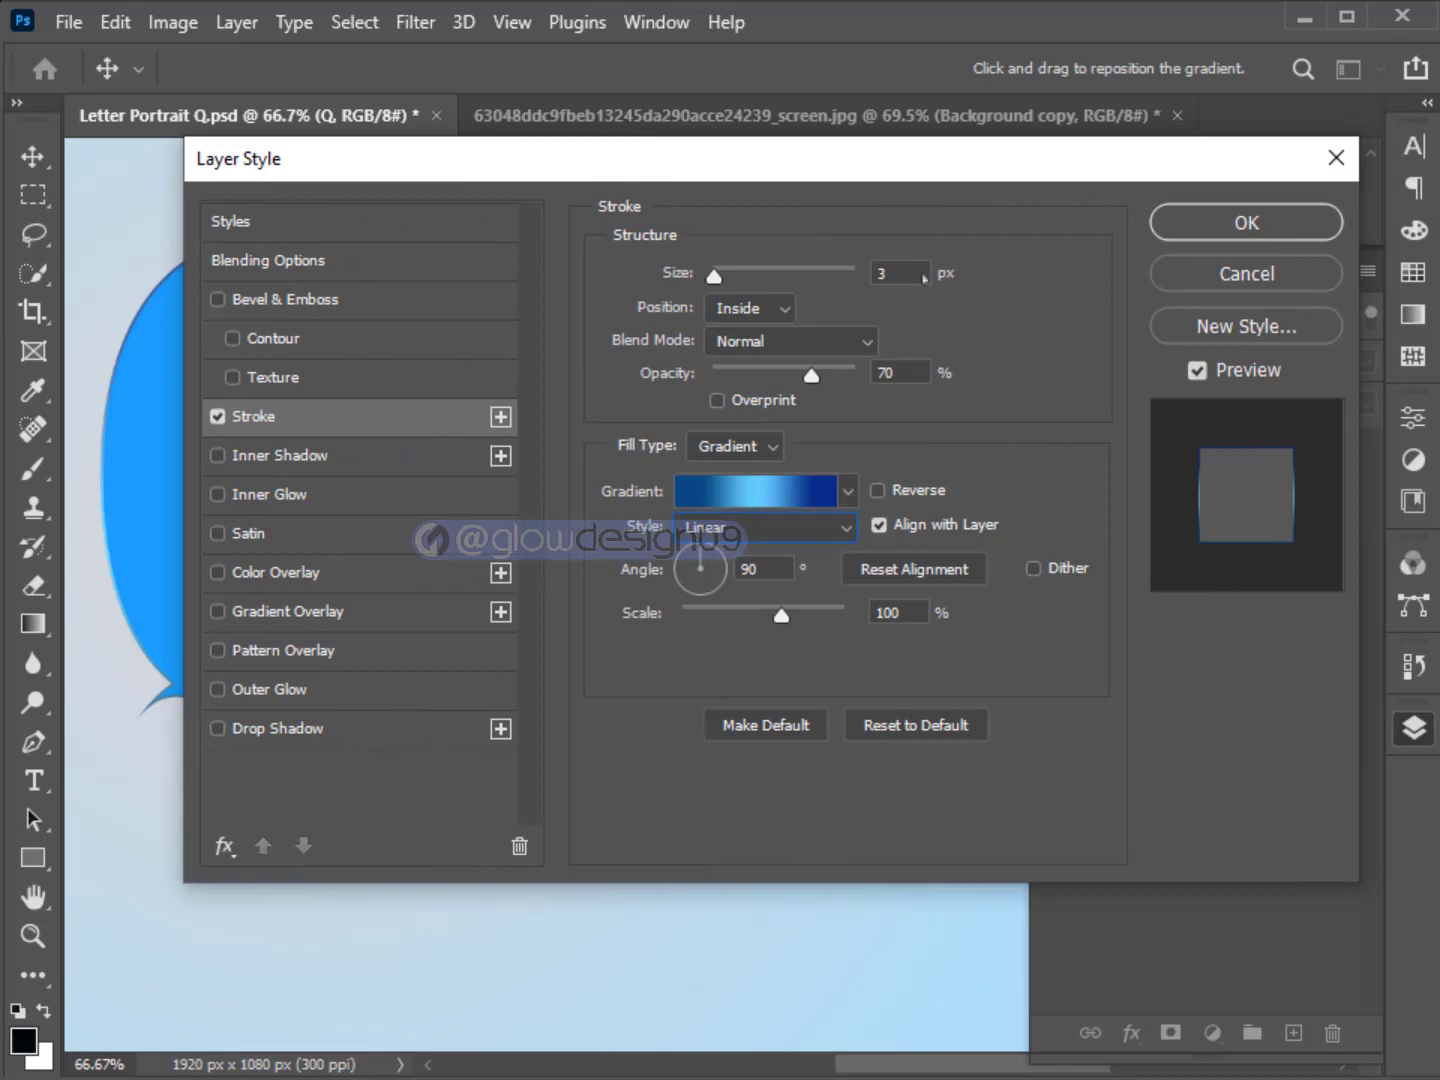
left_click_drag(604, 178, 1022, 175)
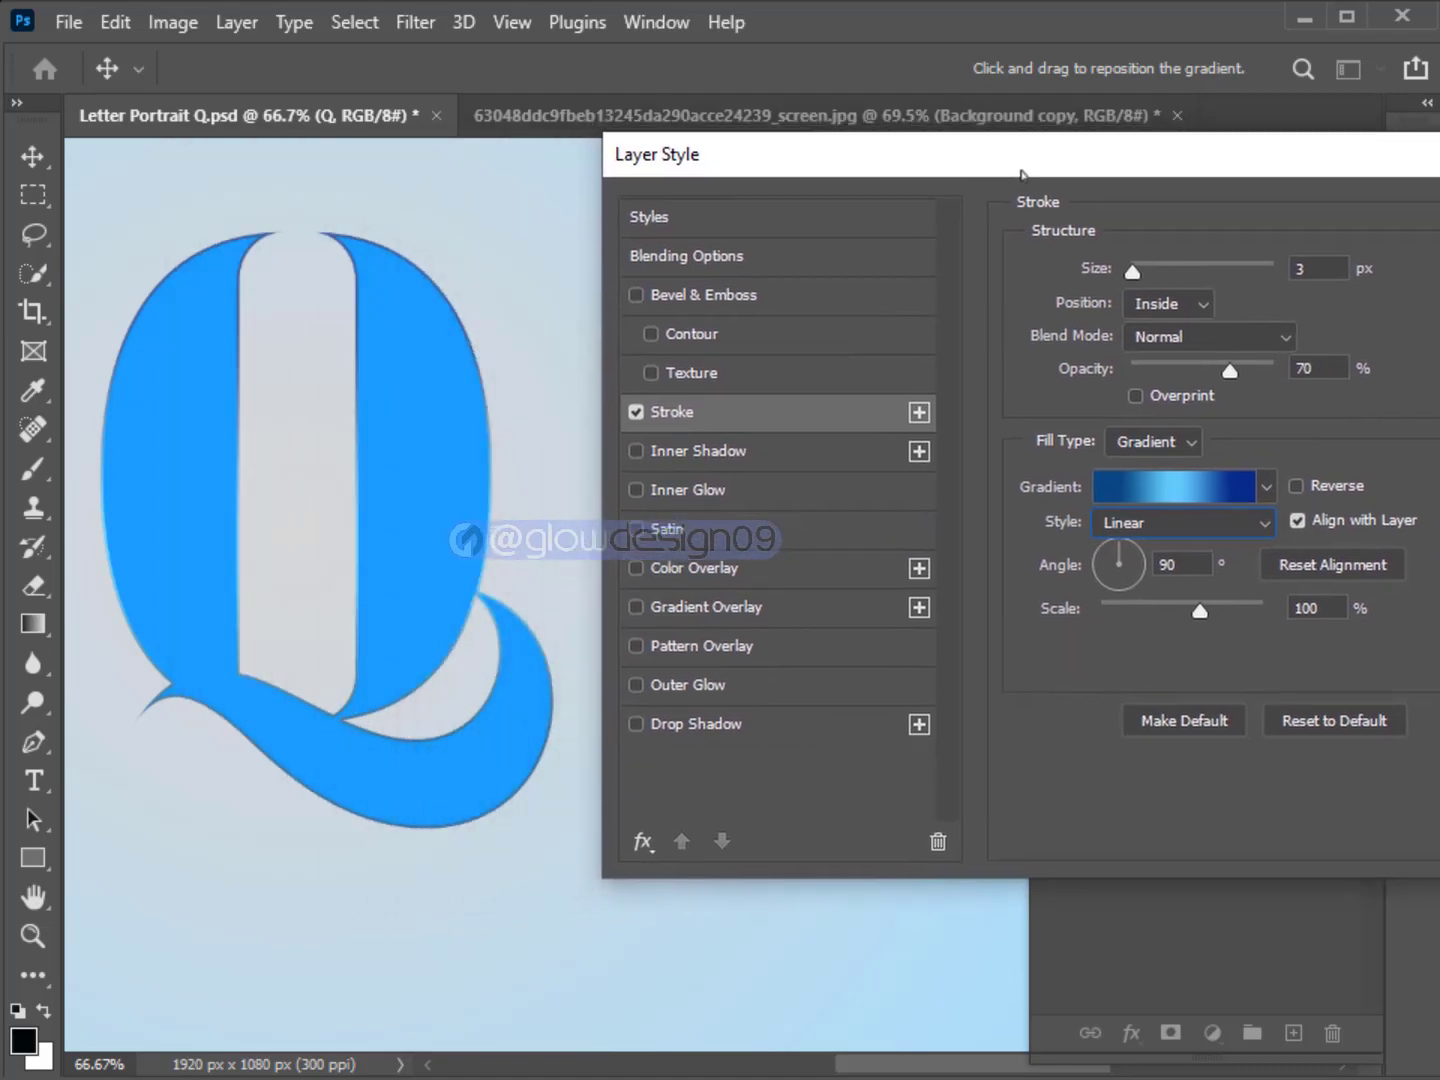
Add an Inner Glow to the Q: Multiply, 25% opacity, color 027aab, Softer technique from Edge, Choke 21%, Size 76 px, Range 50%.
left_click(658, 492)
left_click(1209, 270)
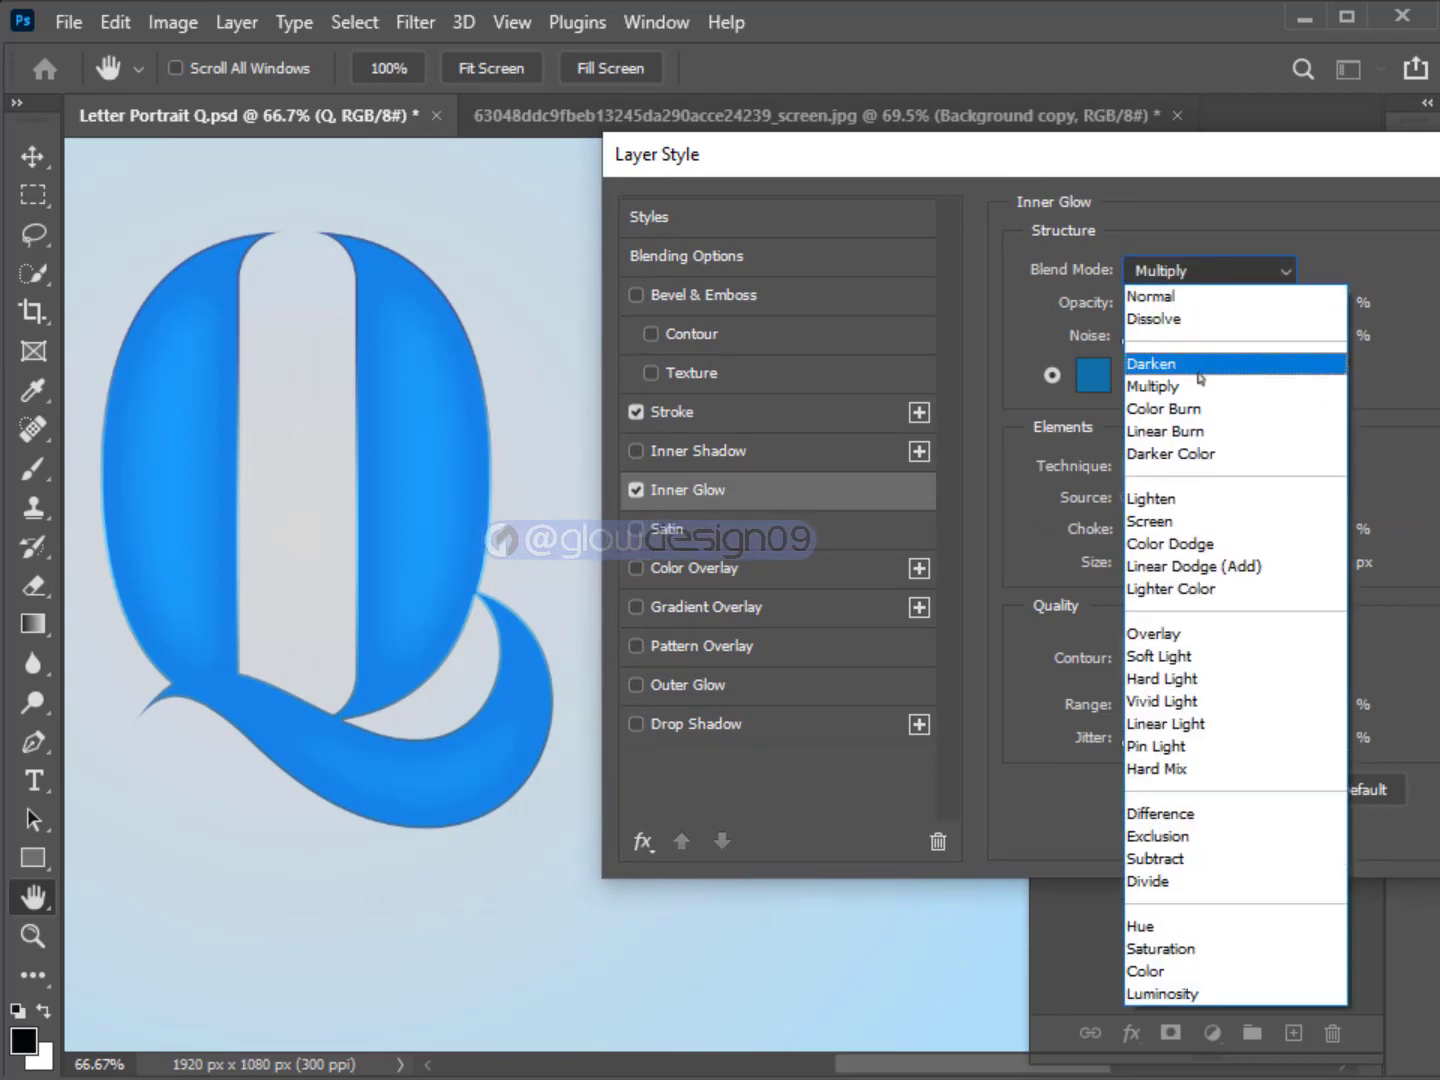
left_click(1200, 386)
left_click(1312, 335)
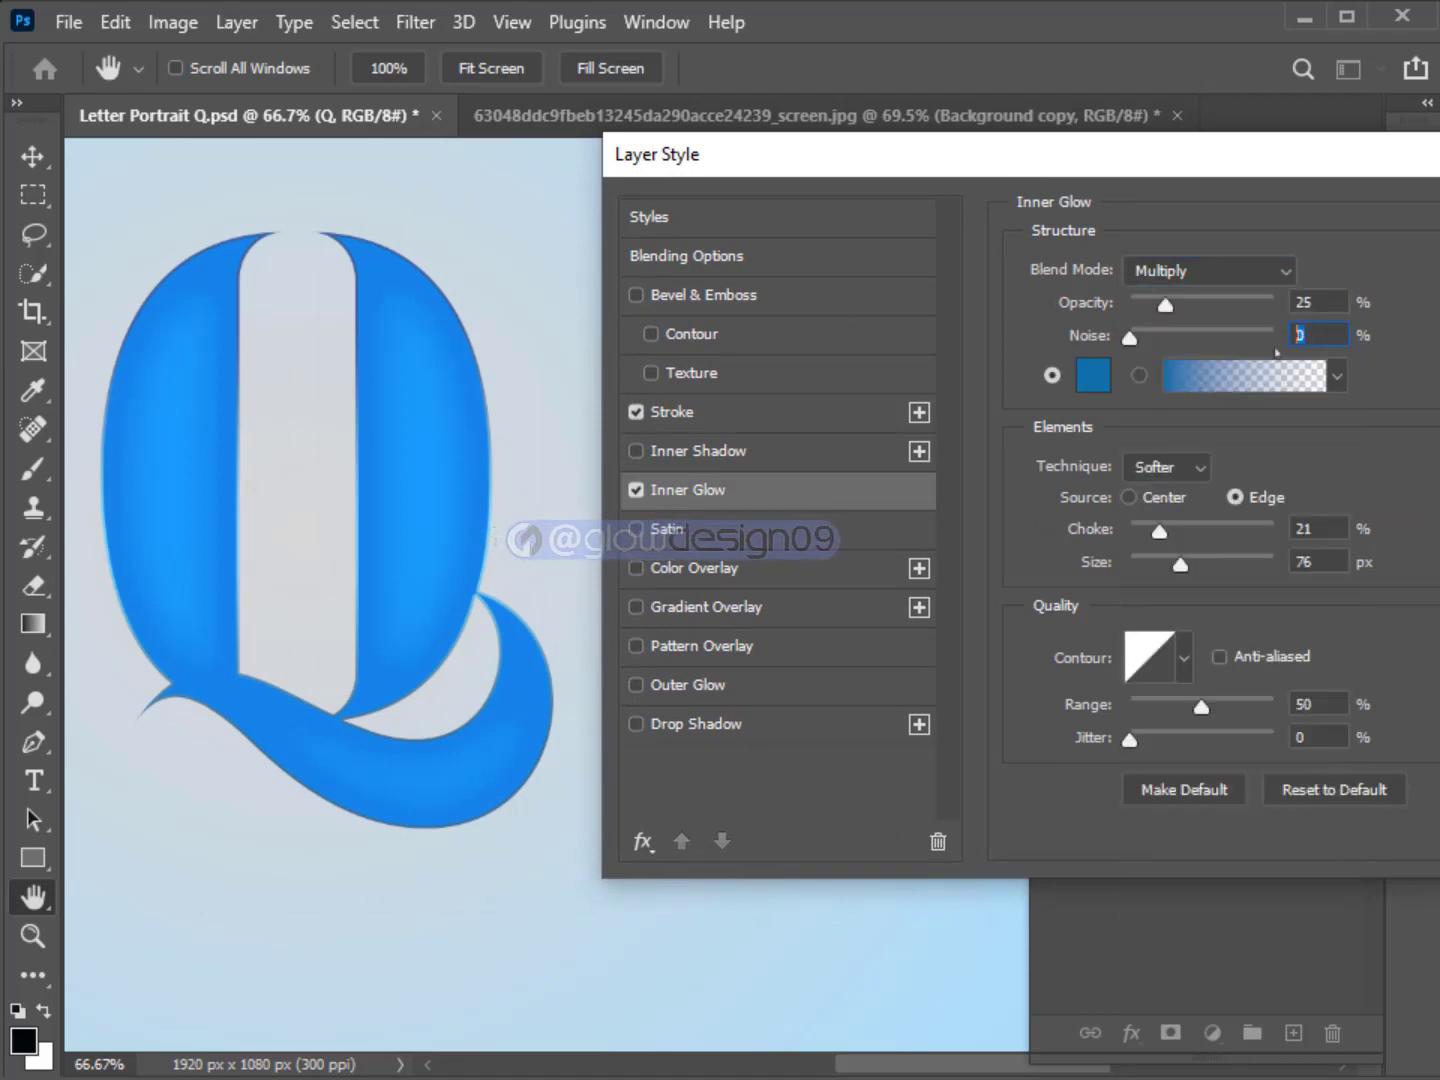
left_click(1094, 376)
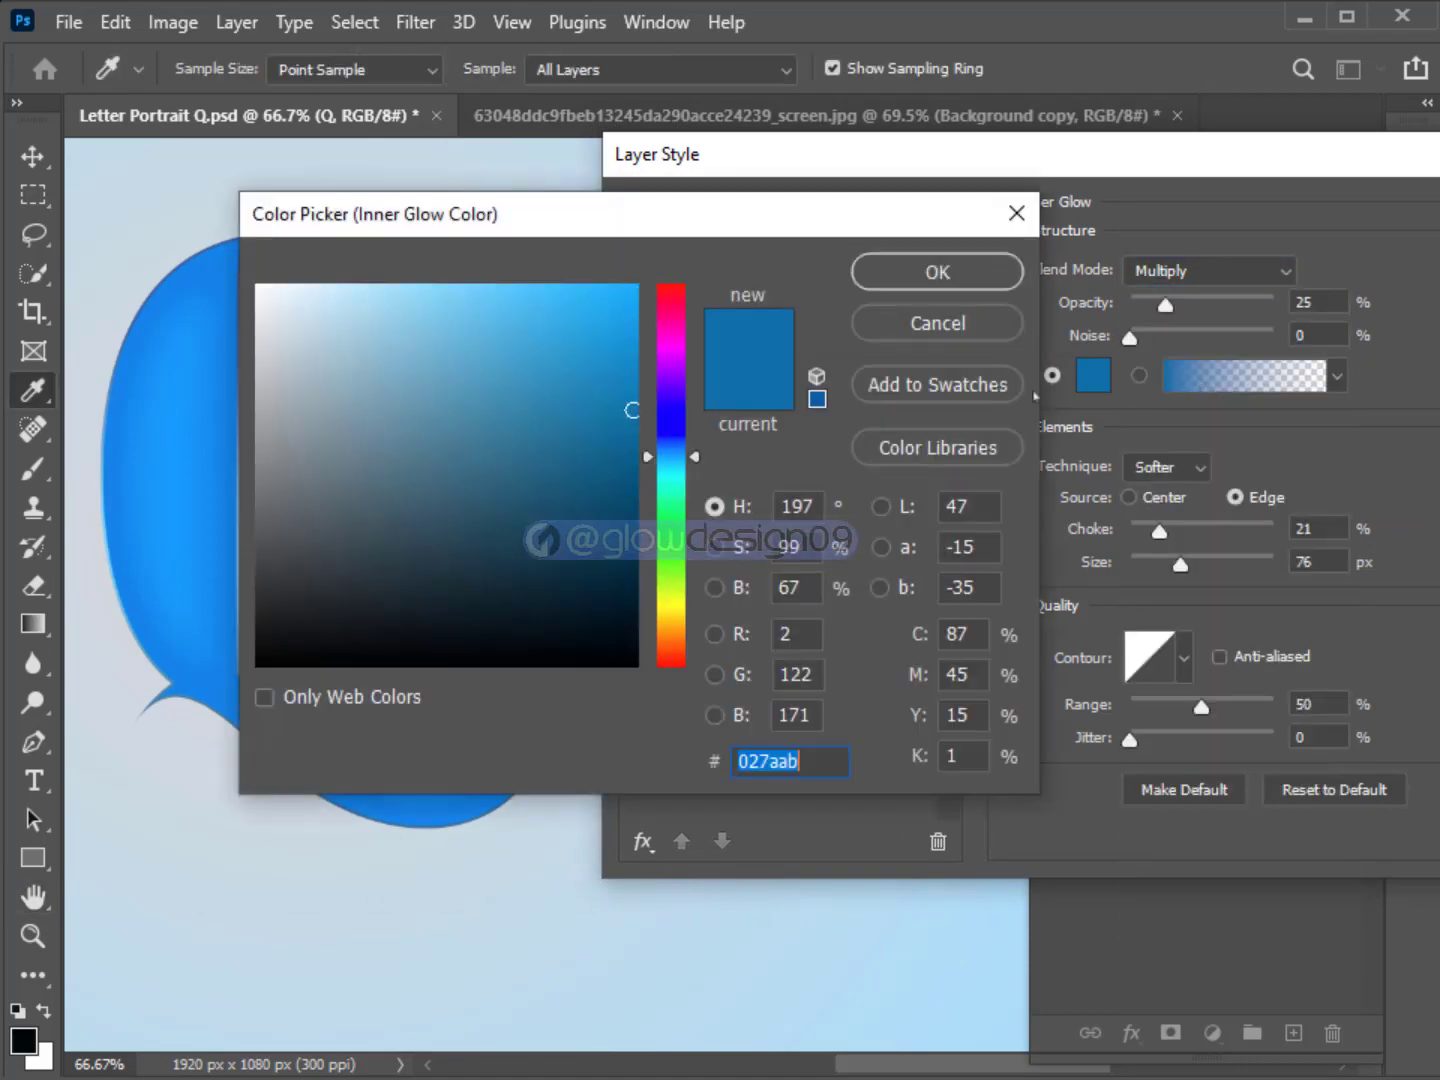
left_click(916, 288)
left_click(1163, 466)
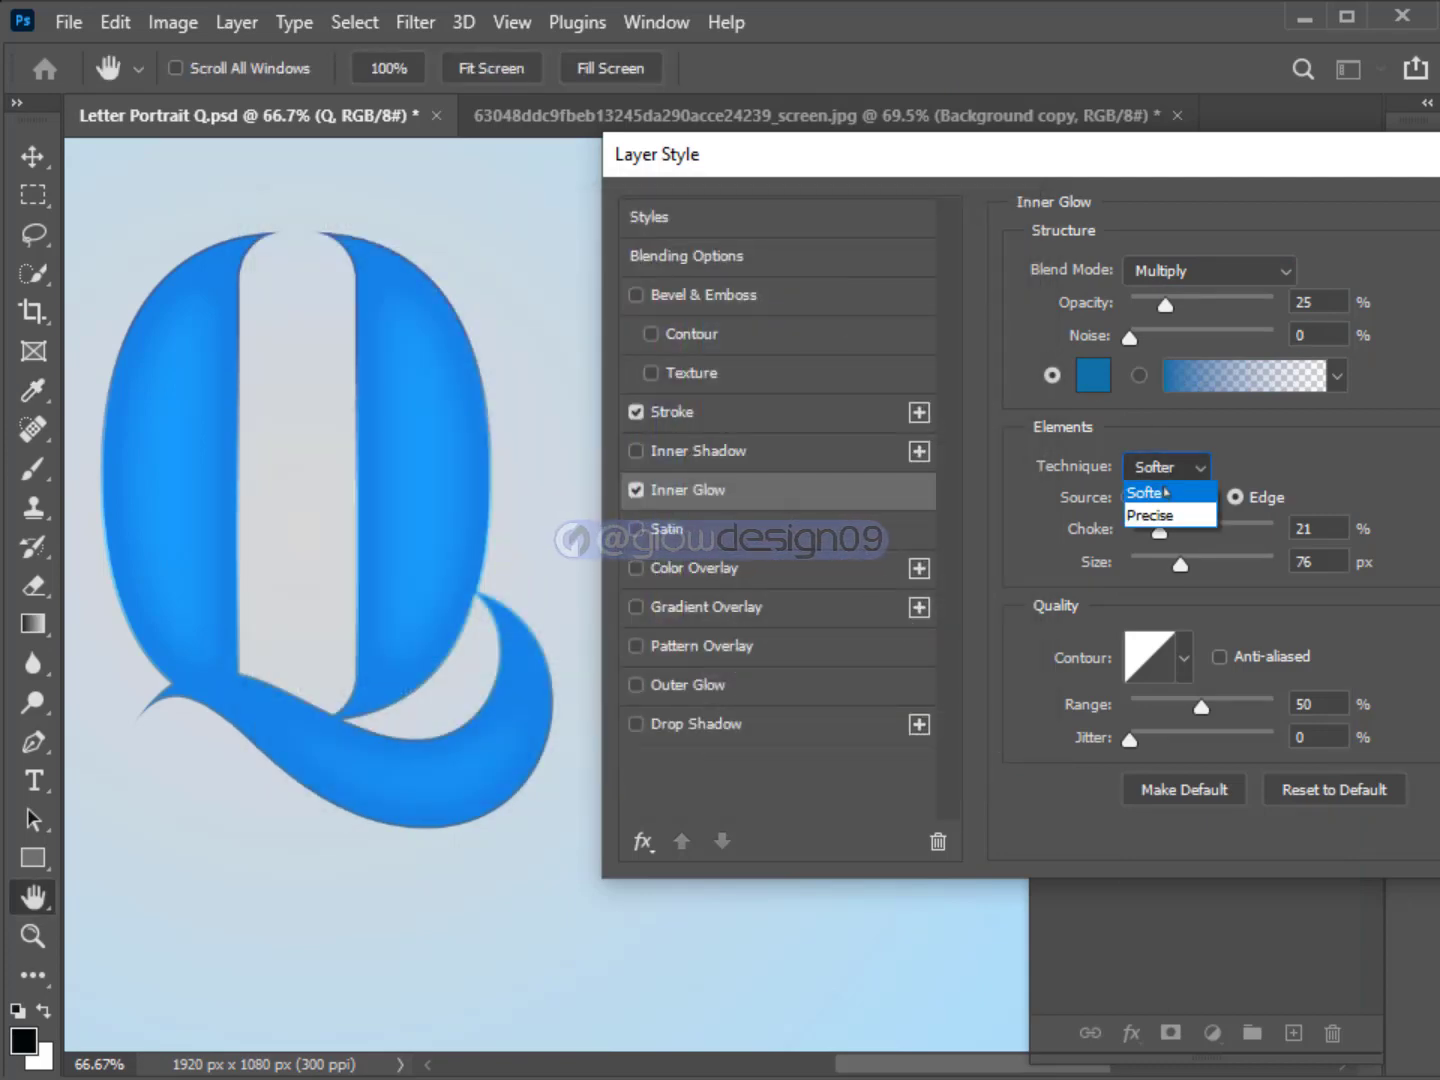
left_click(1165, 492)
left_click(1291, 563)
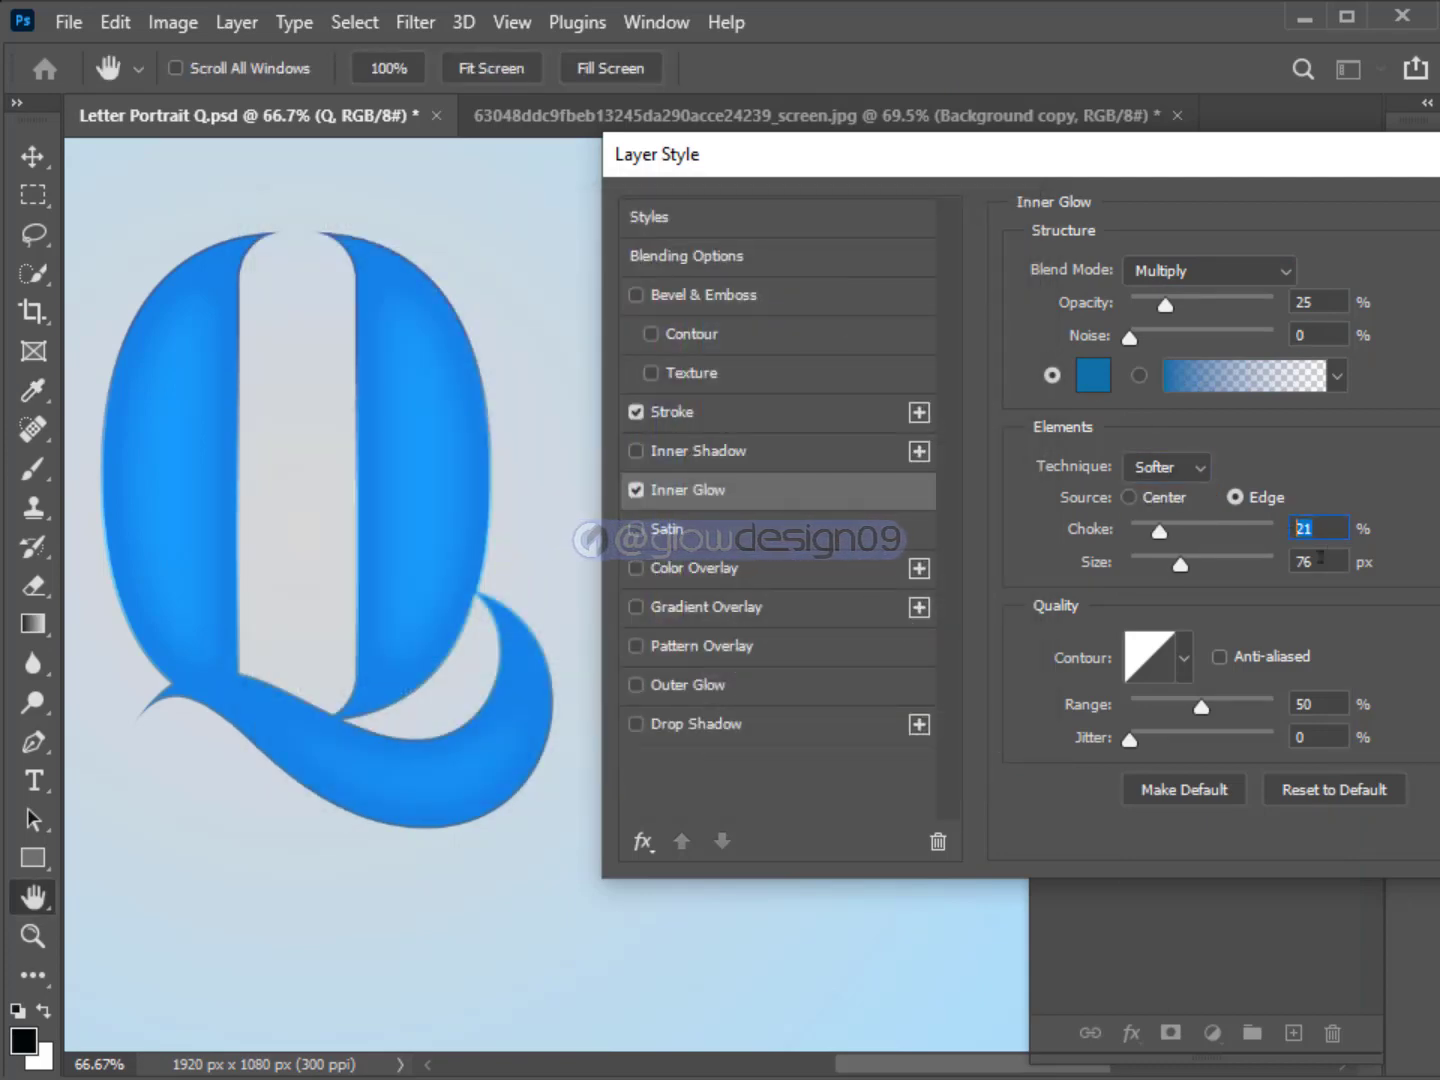
left_click(1287, 706)
Add a black Multiply Drop Shadow with 40% opacity, angle 146°, distance 10 px, spread 5% and size 35 px, and apply the layer style.
left_click(750, 716)
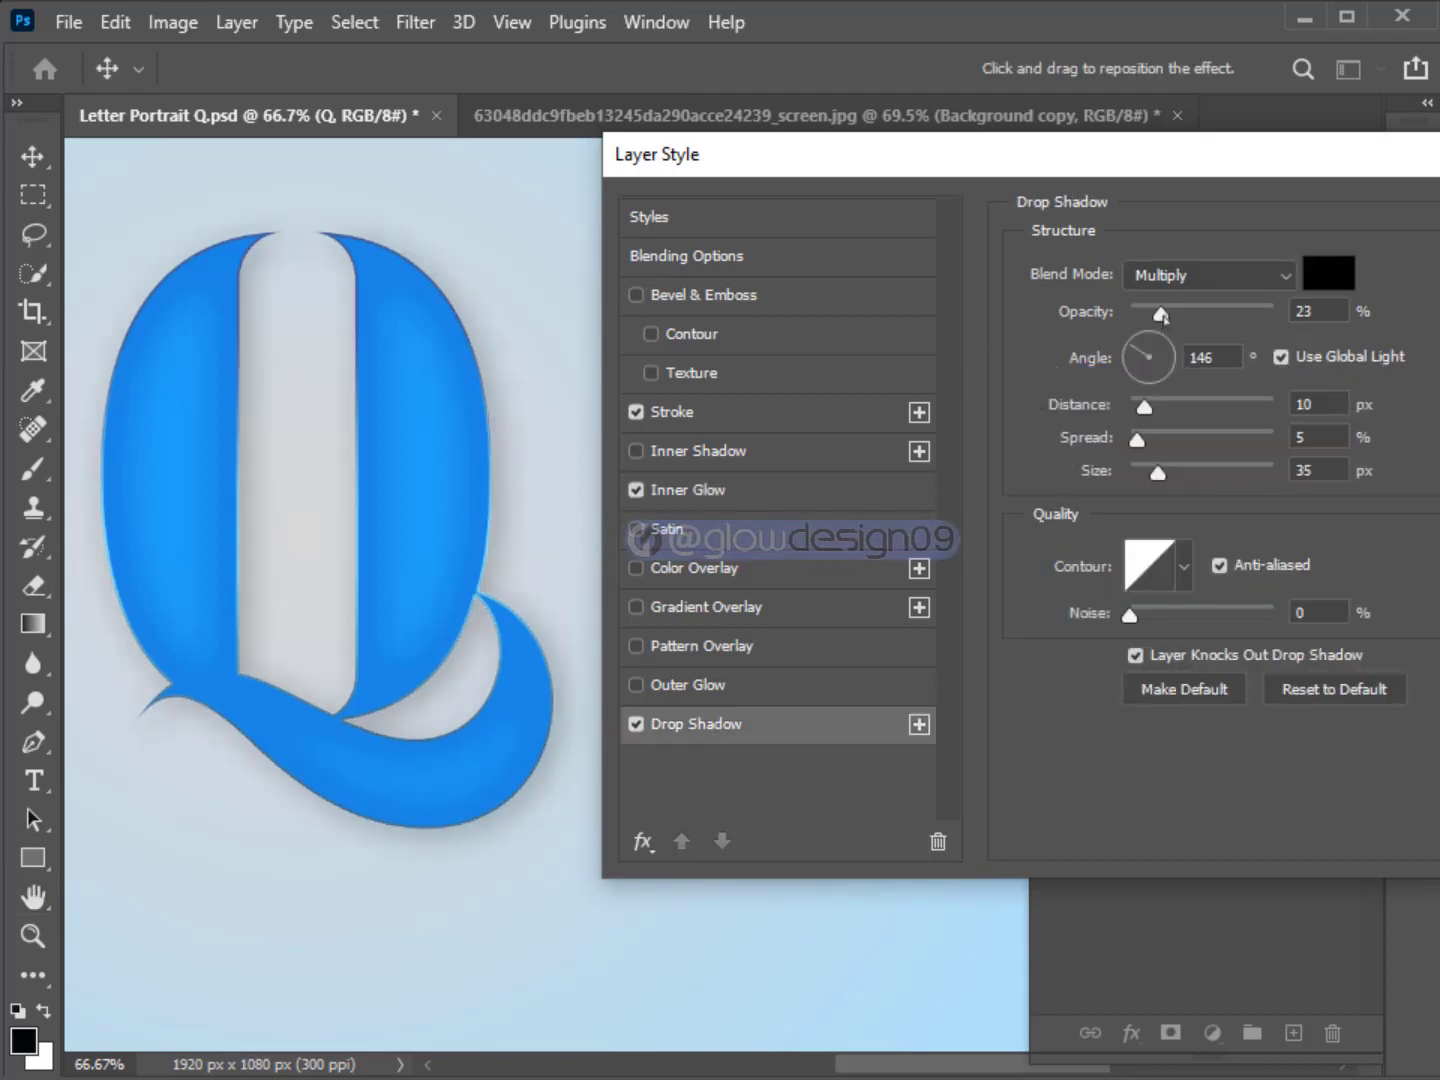
left_click_drag(1160, 315, 1189, 315)
left_click(1308, 312)
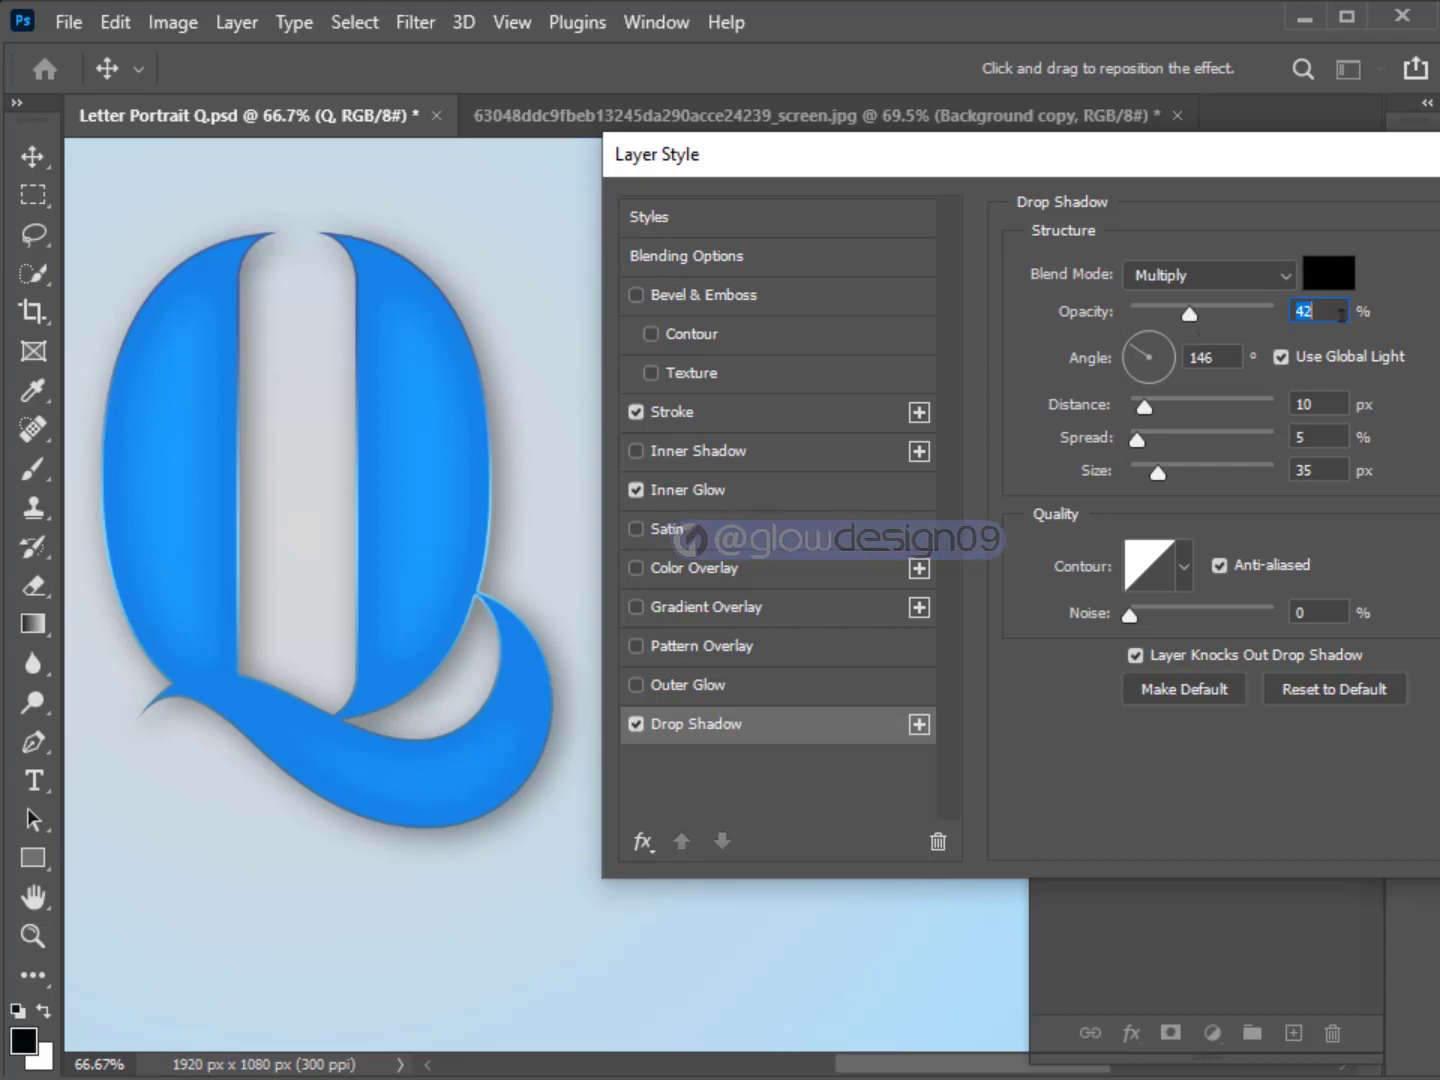
type("40")
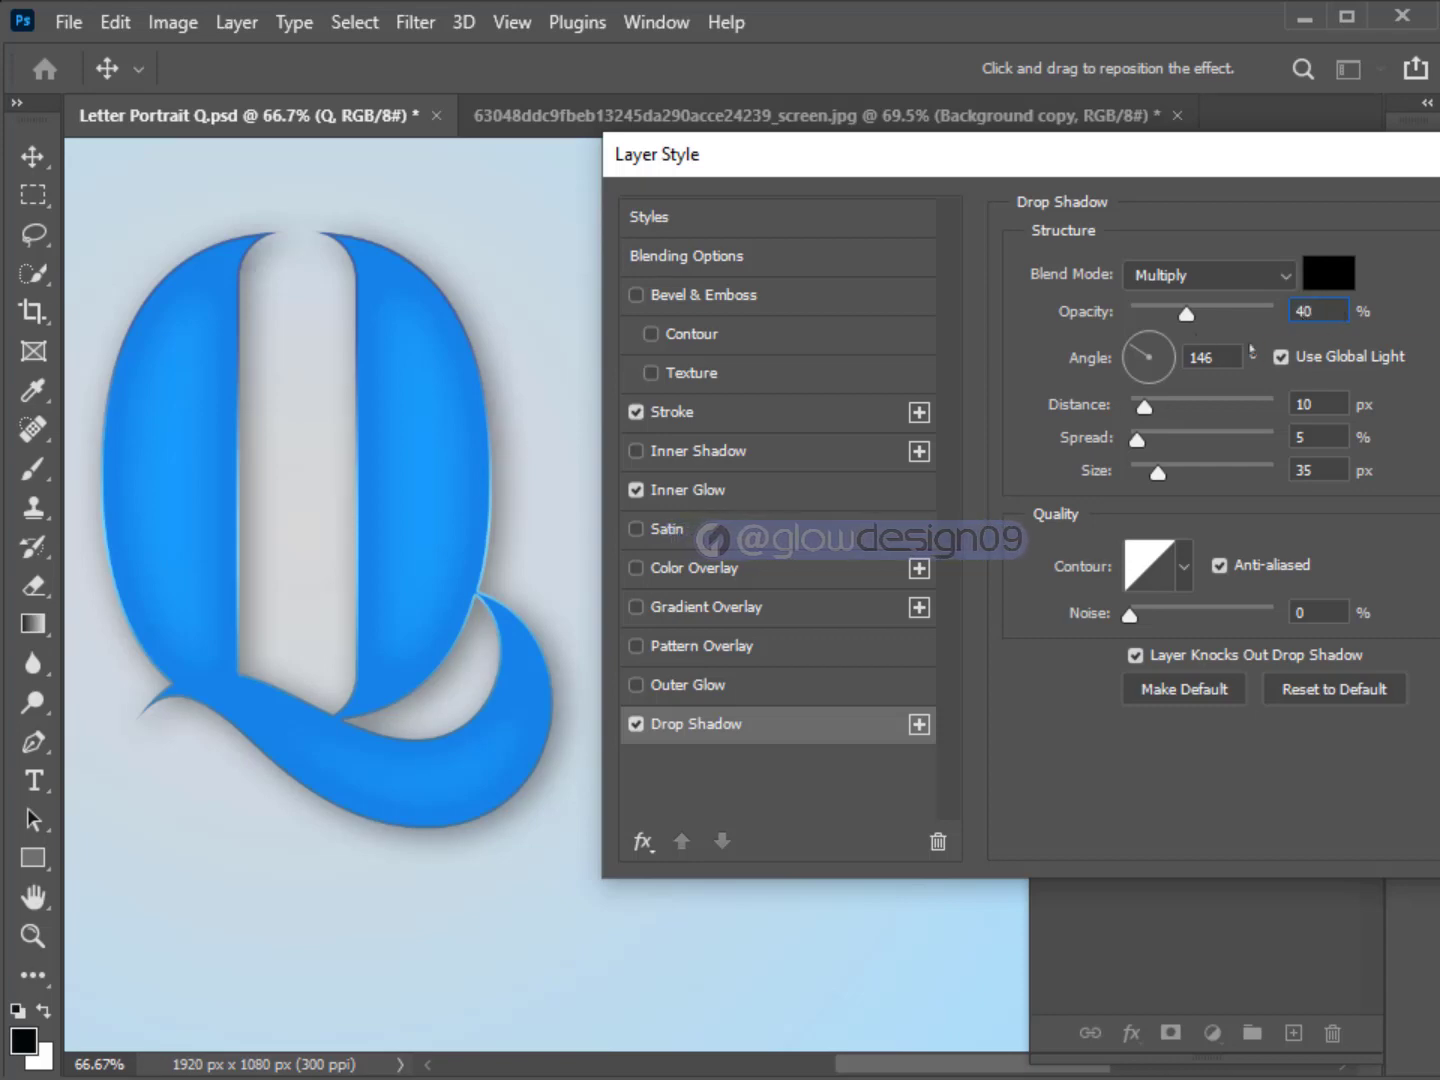
key("Tab")
left_click(1287, 410)
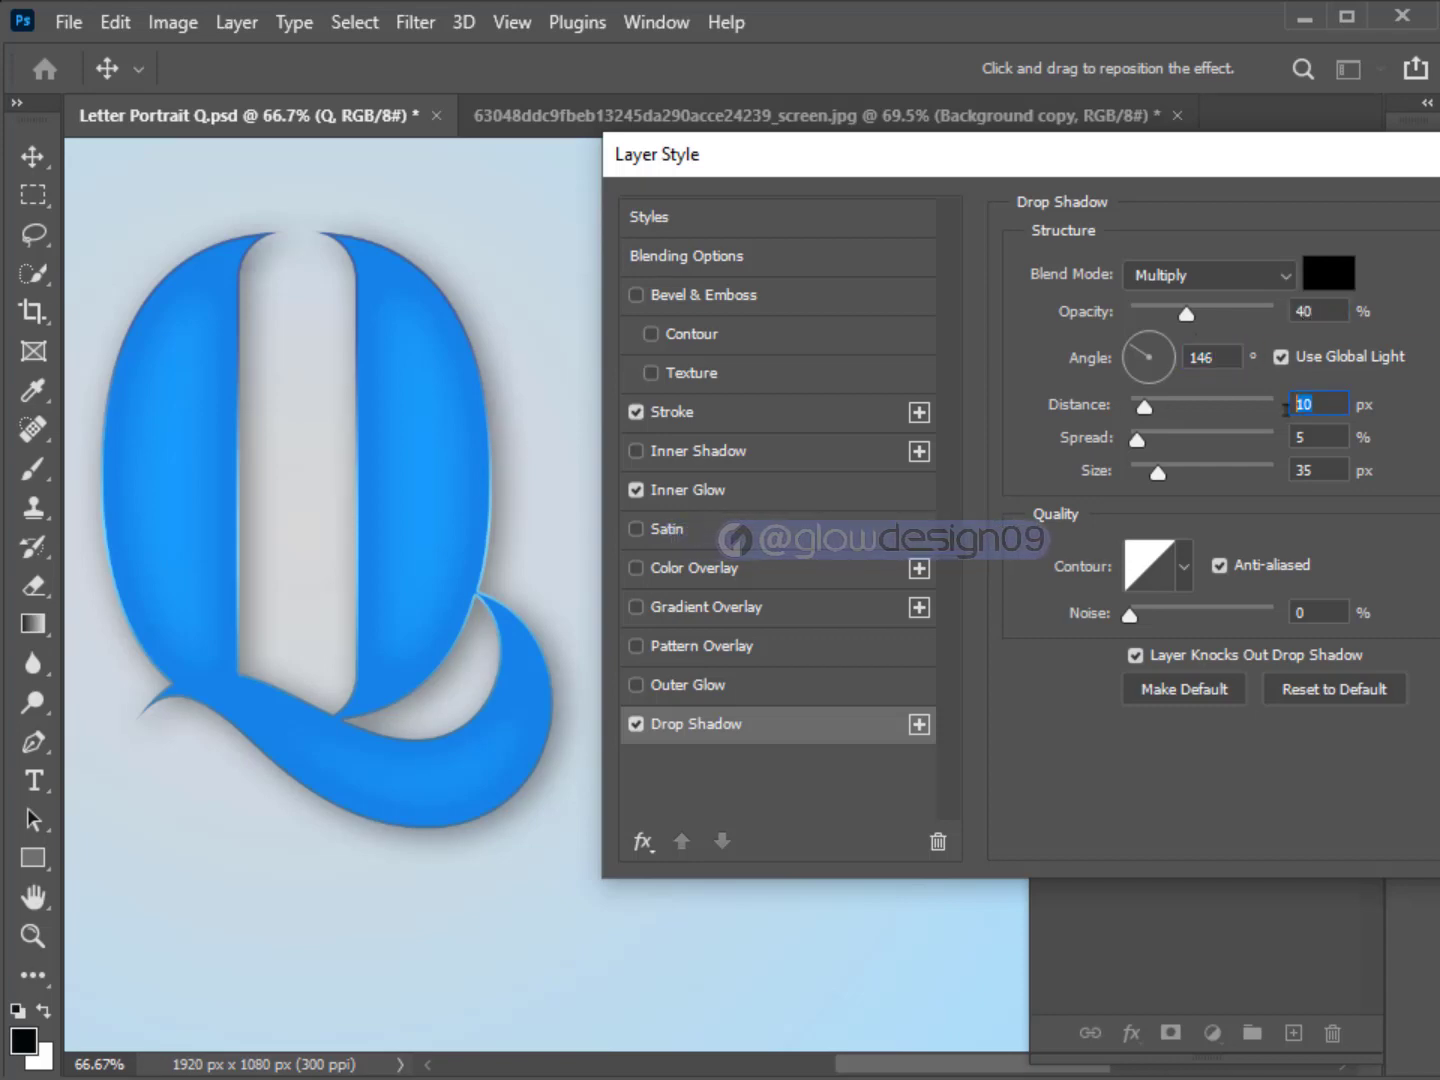
left_click(1290, 442)
left_click(1291, 475)
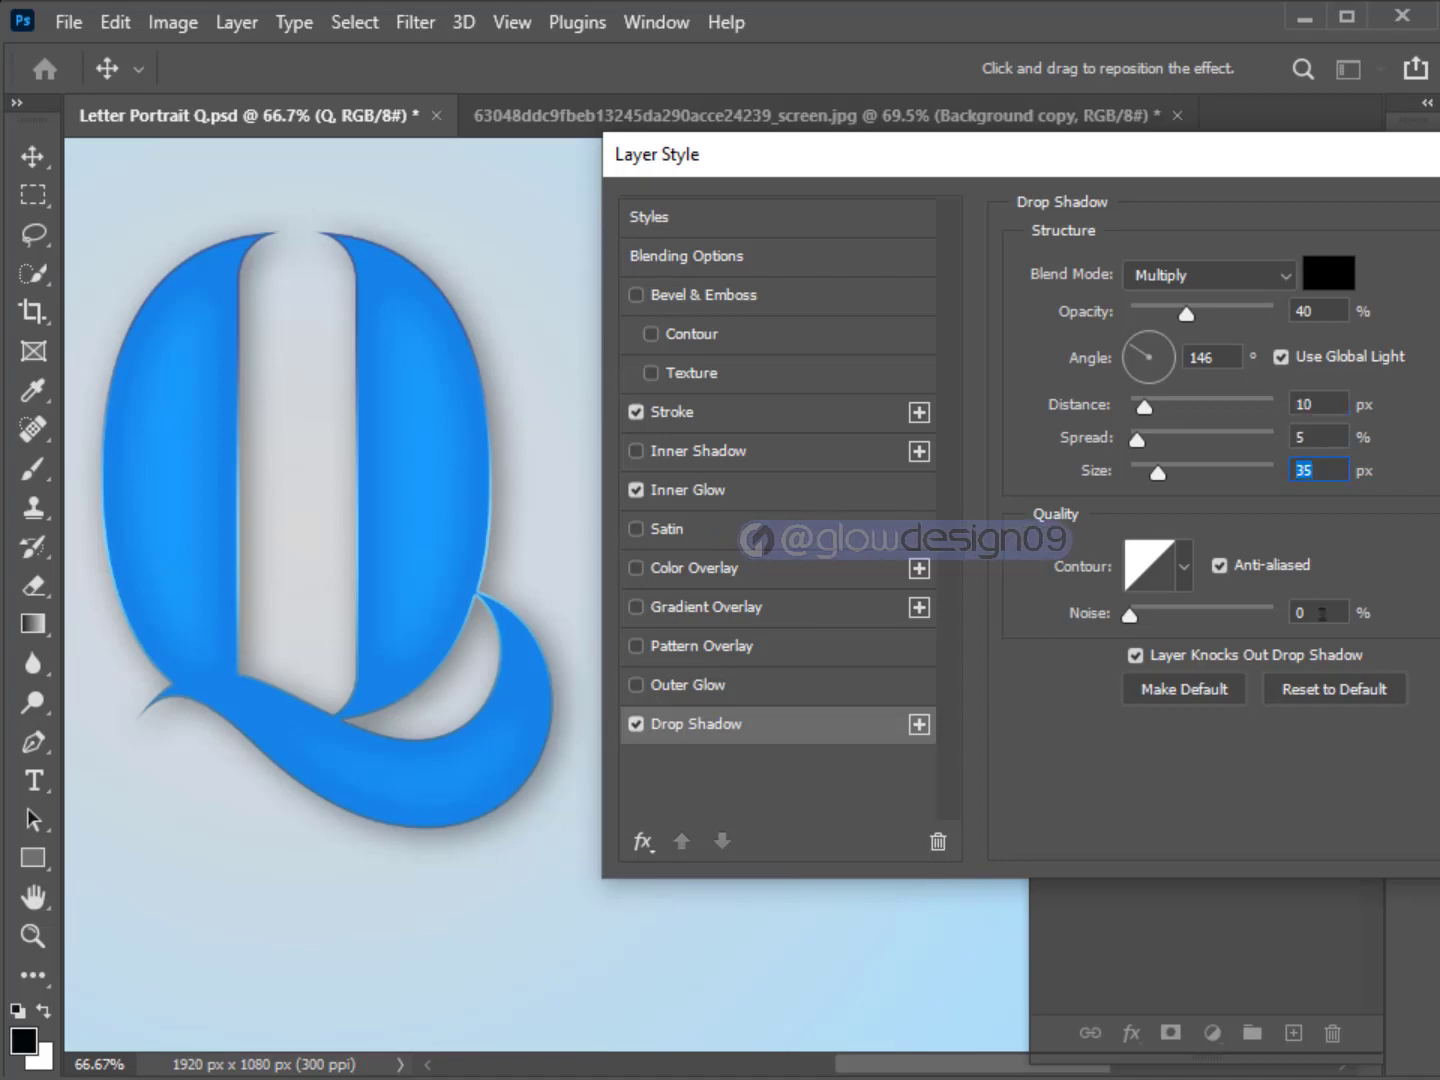
key("Tab")
left_click_drag(1287, 158, 1067, 195)
left_click(1395, 255)
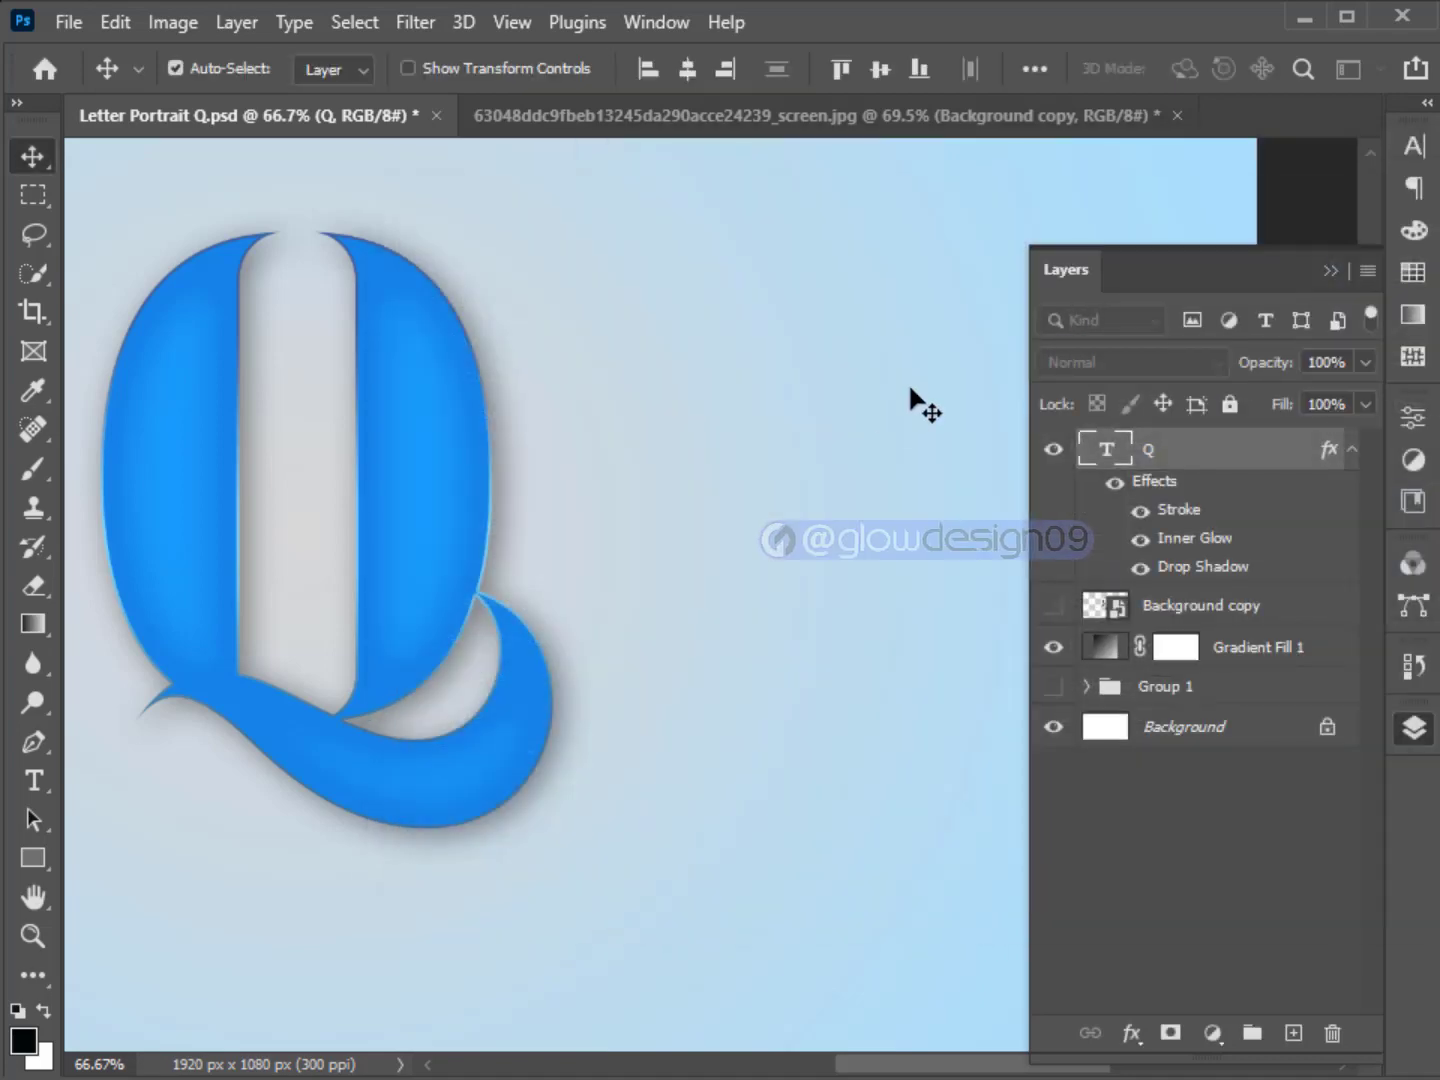
Show the player cutout layer and place it above the Q text layer.
scroll(789, 444, "down", 3)
left_click(1054, 608)
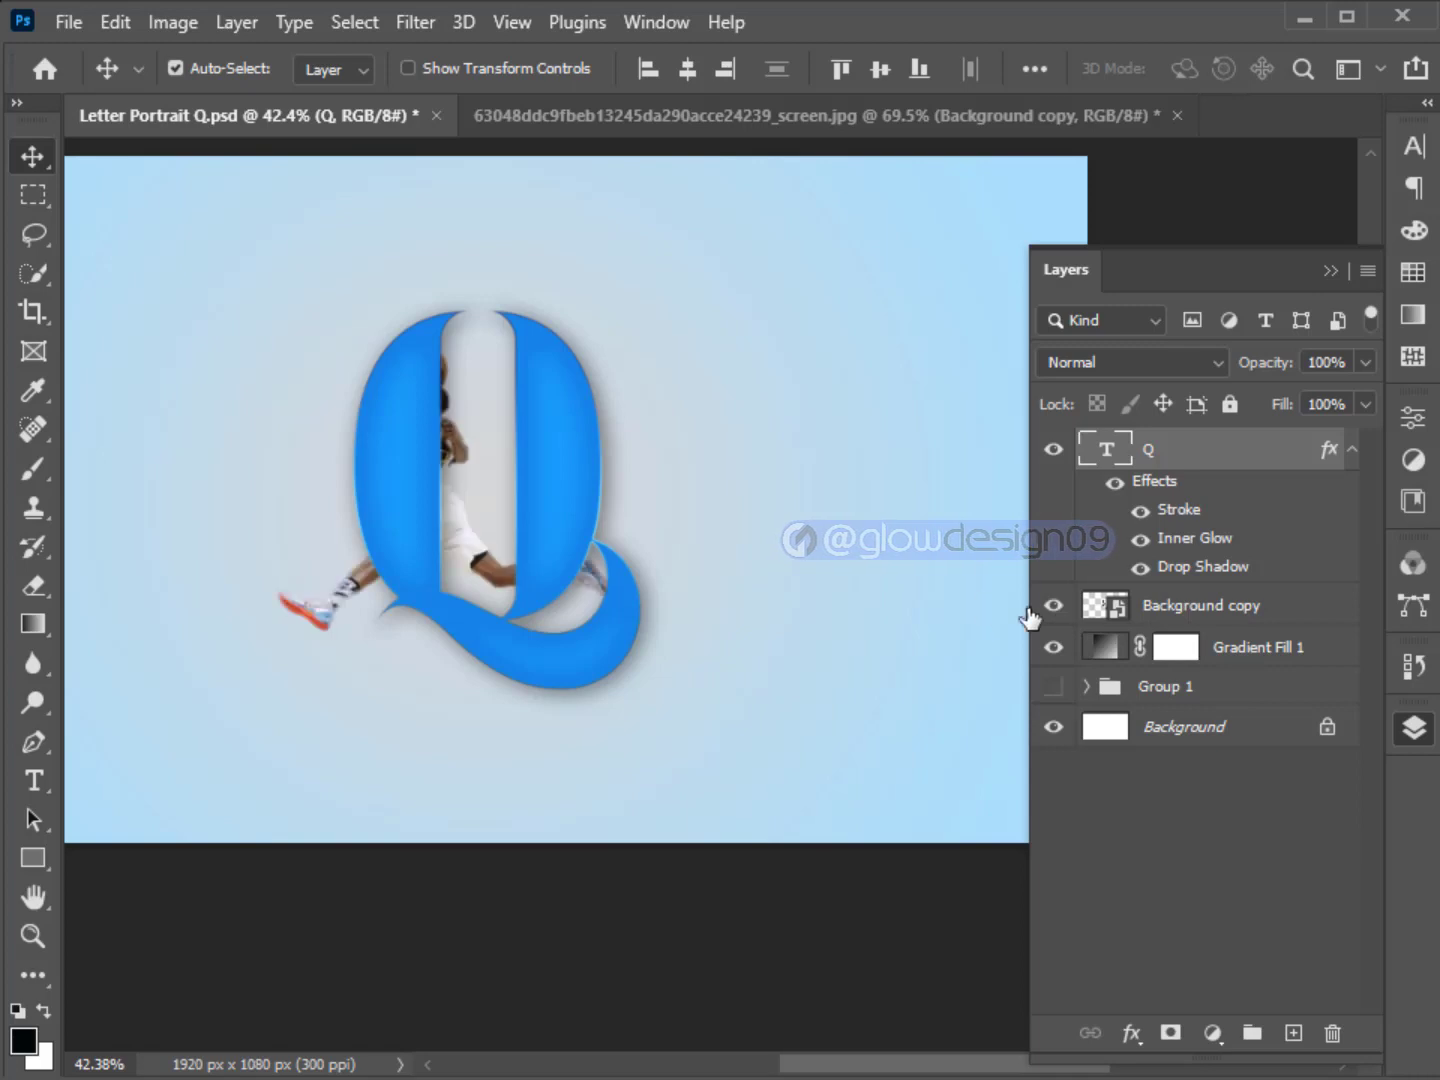
left_click_drag(1211, 605, 1213, 432)
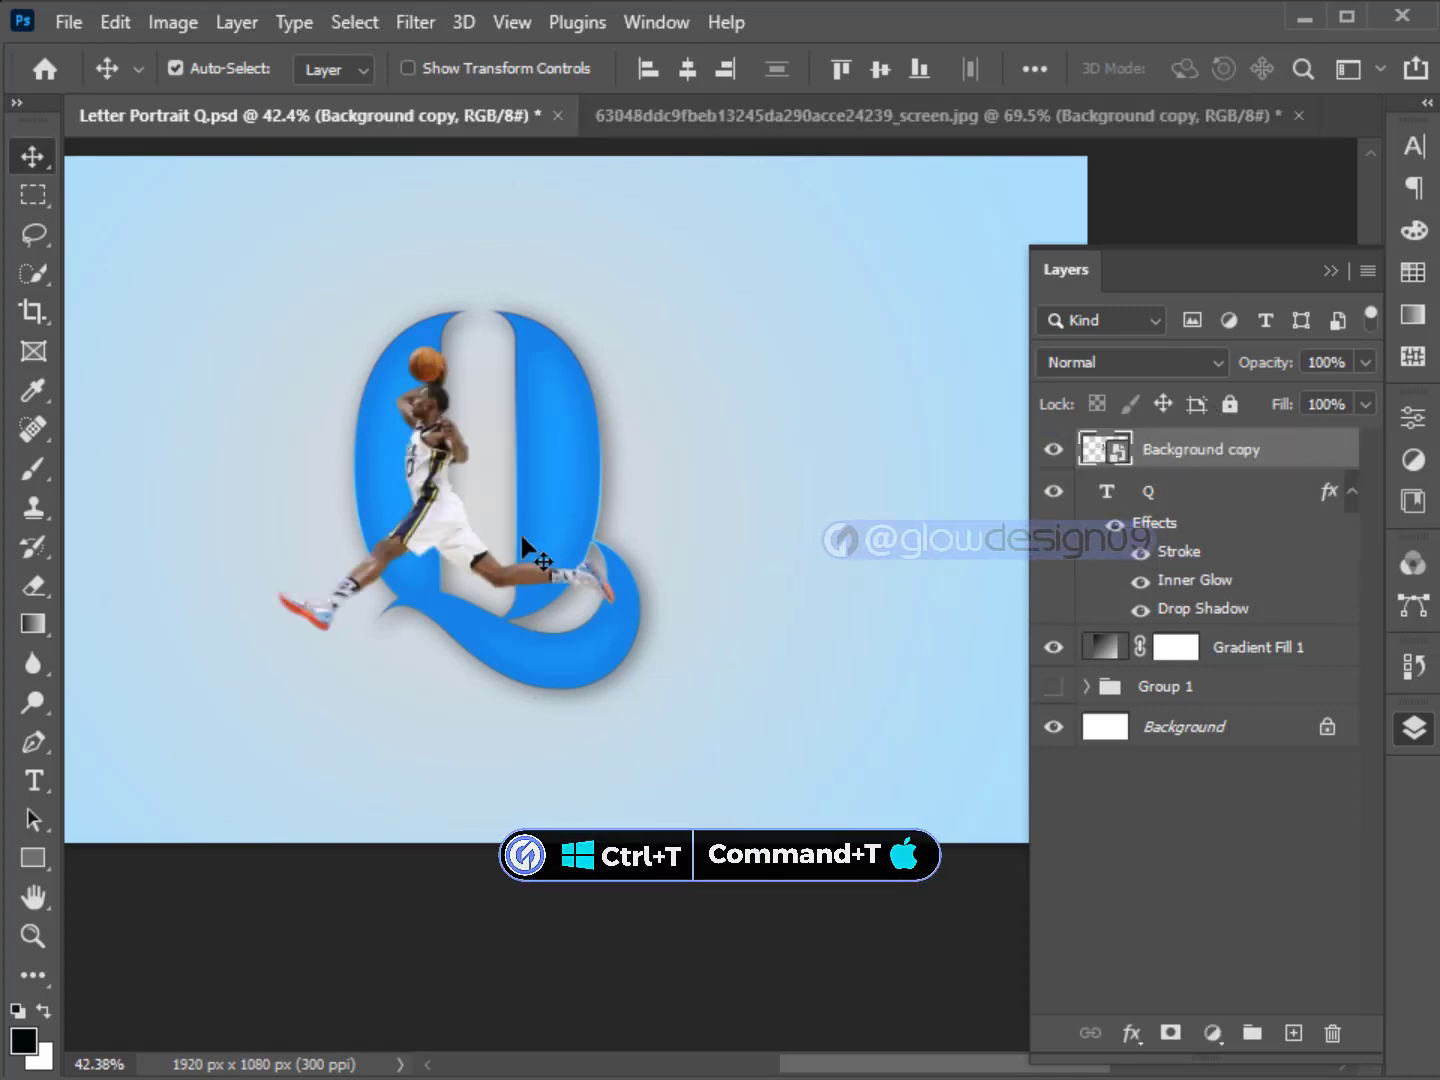
Flip the player cutout horizontally, scale it to about 33.5% and position it over the Q.
key("ctrl+t")
right_click(451, 362)
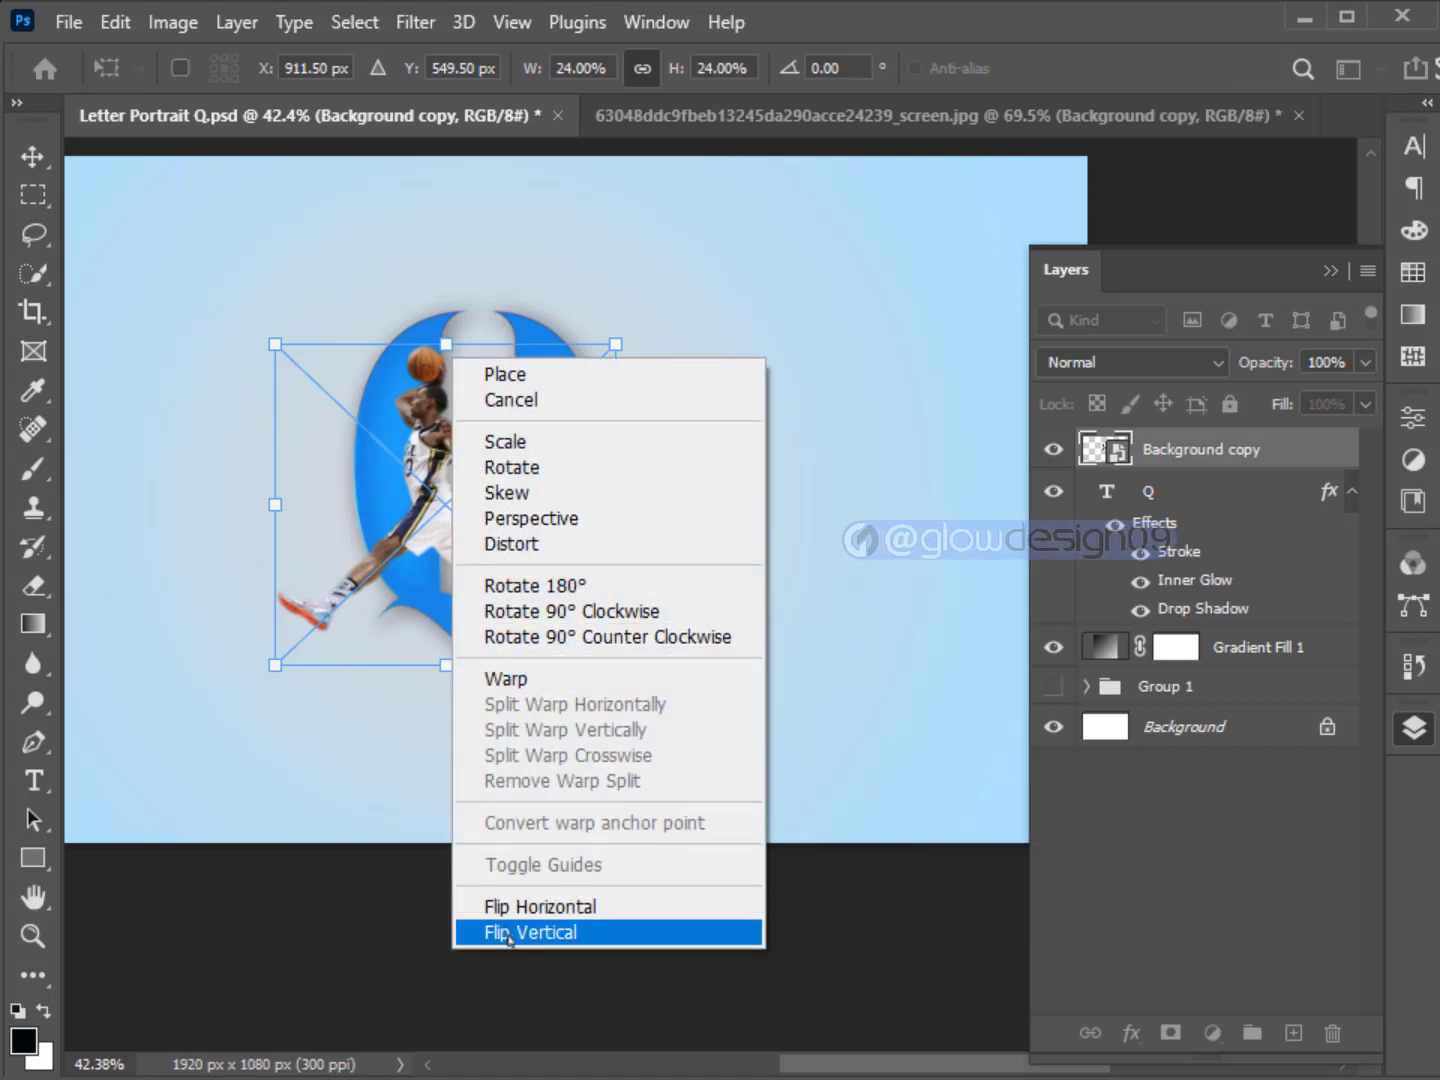
left_click(510, 905)
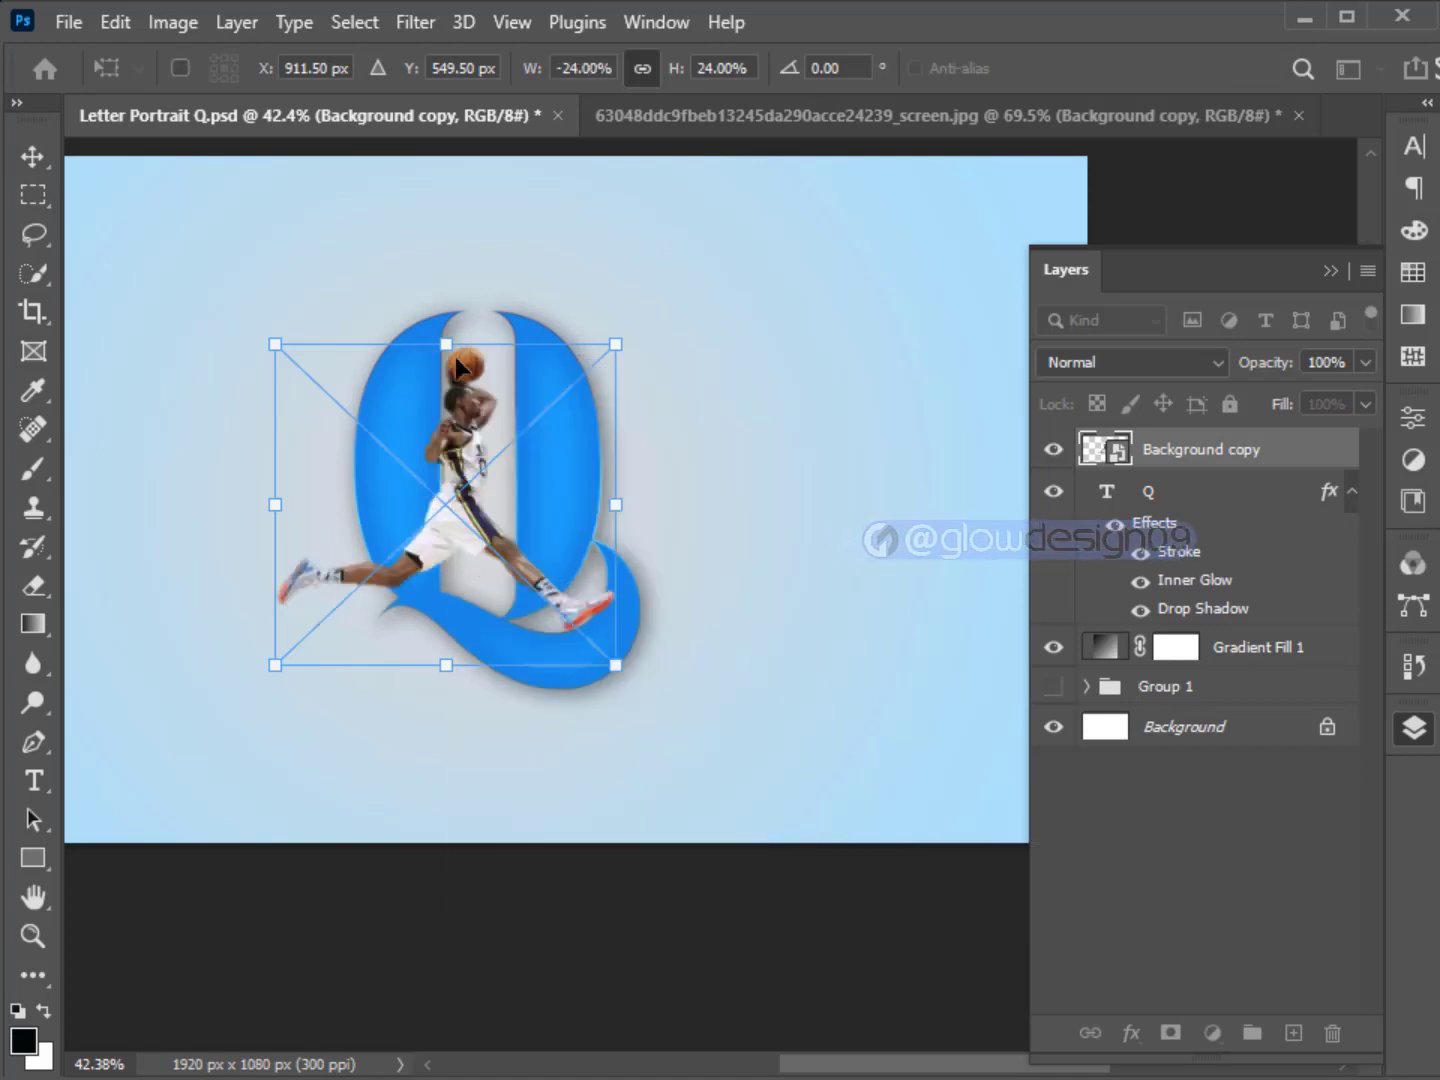
left_click_drag(446, 344, 446, 311)
left_click_drag(451, 668, 468, 767)
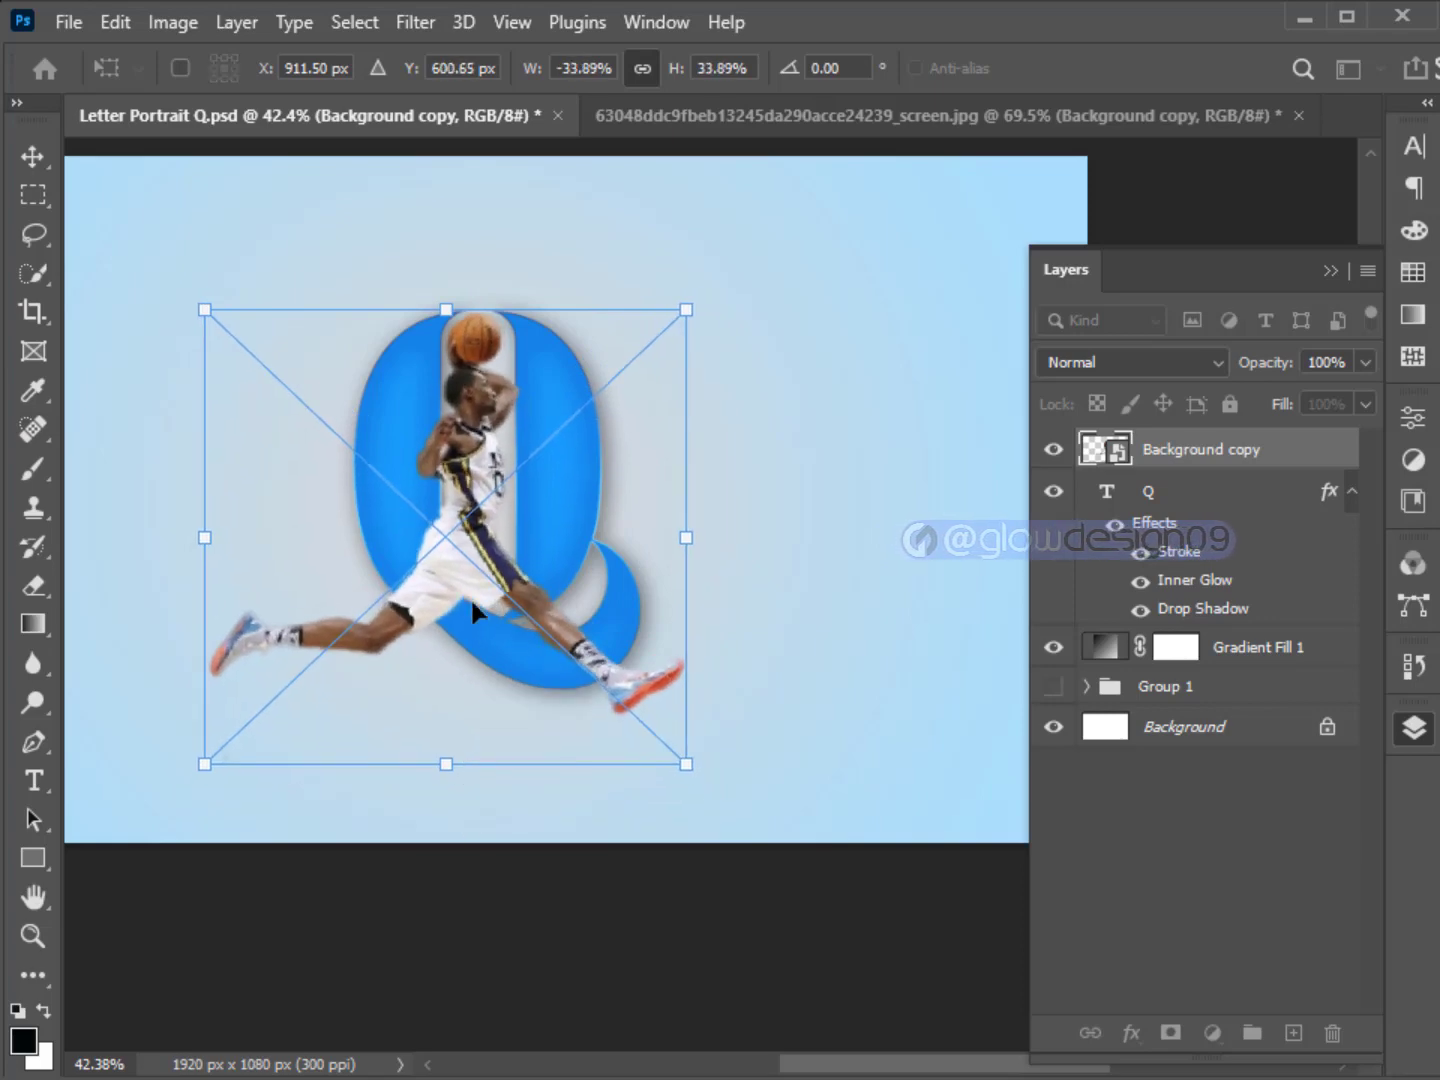
left_click_drag(472, 567, 446, 568)
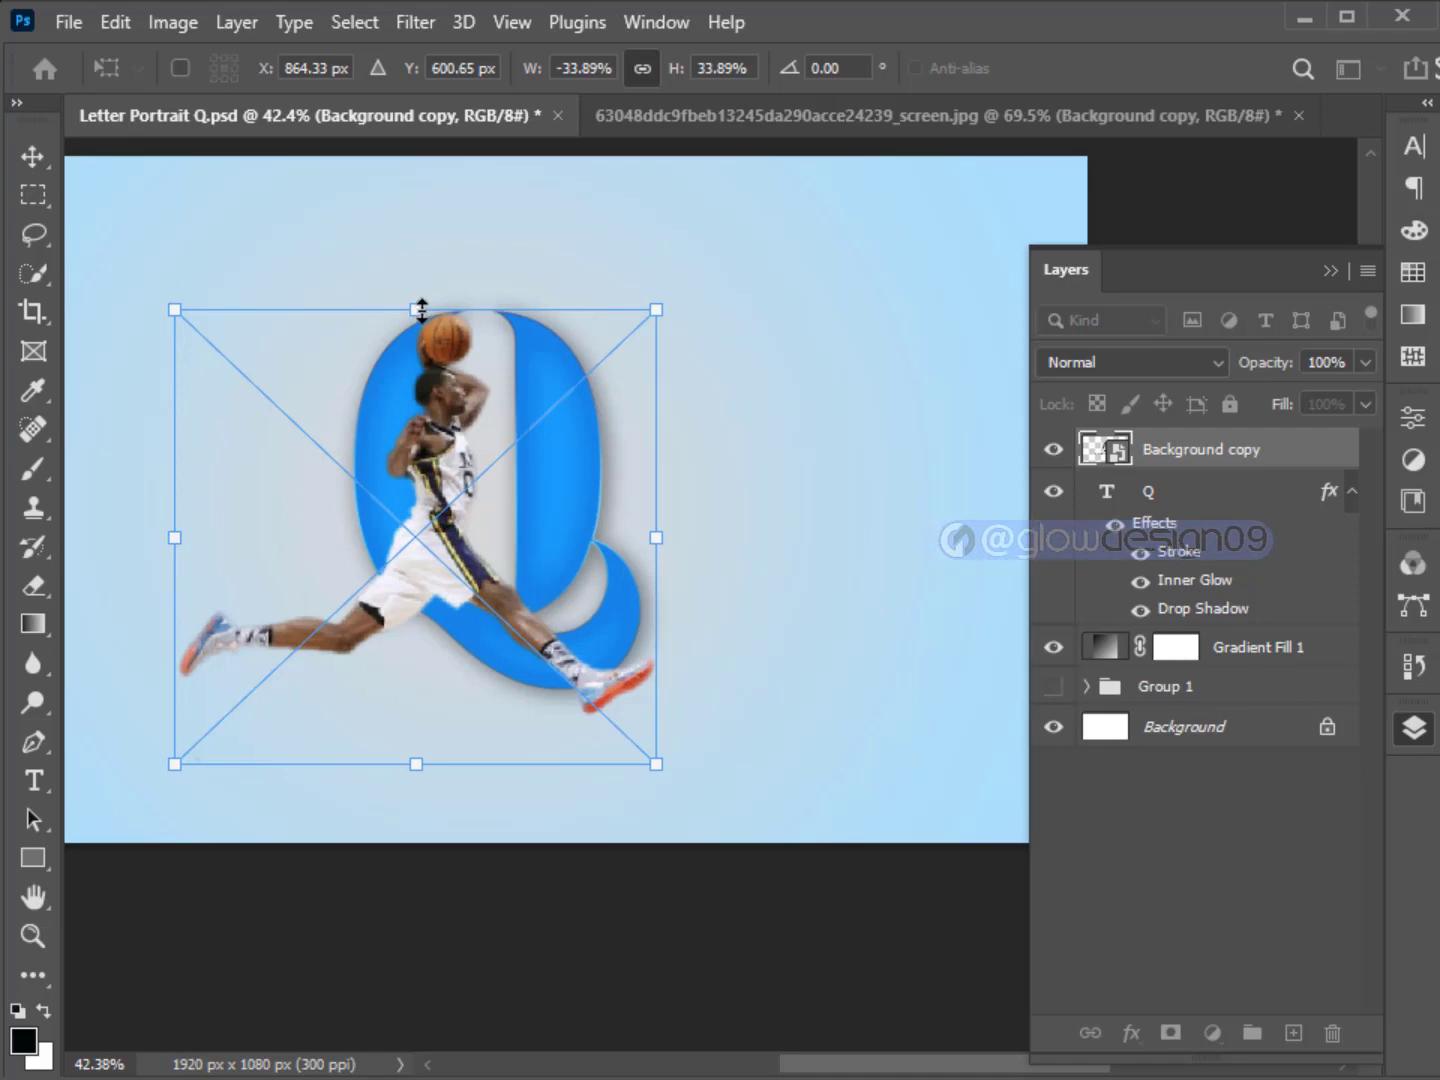
mouse_move(420, 312)
left_mouse_down()
mouse_move(421, 296)
mouse_move(421, 323)
left_mouse_up()
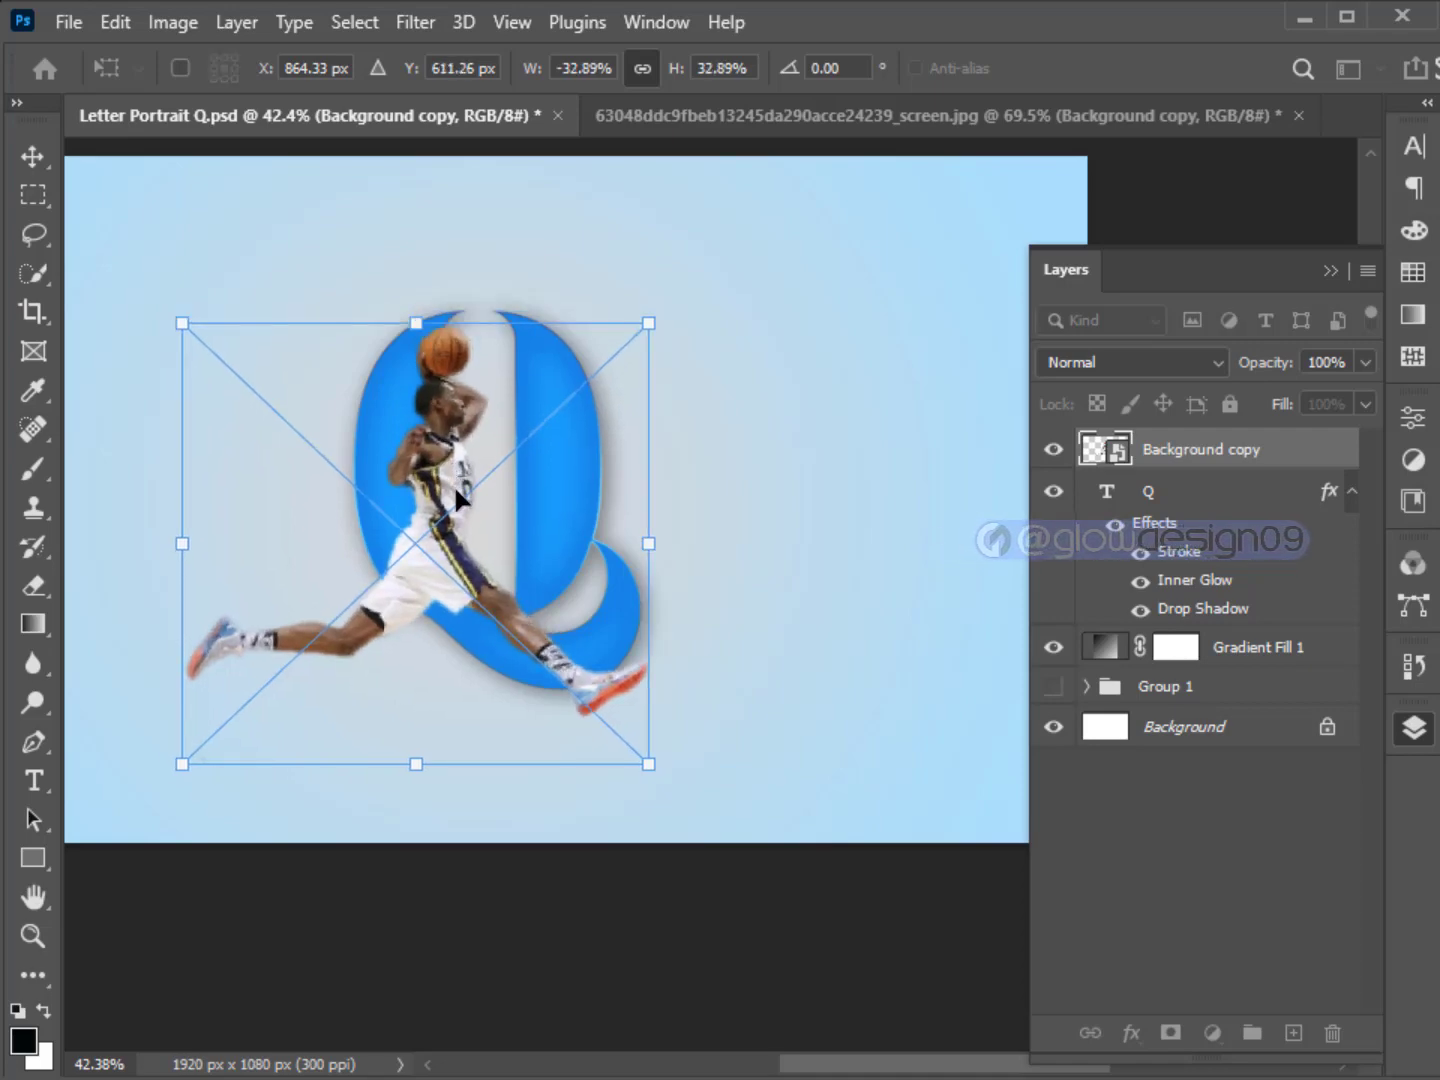
left_click_drag(655, 546, 671, 548)
key("Return")
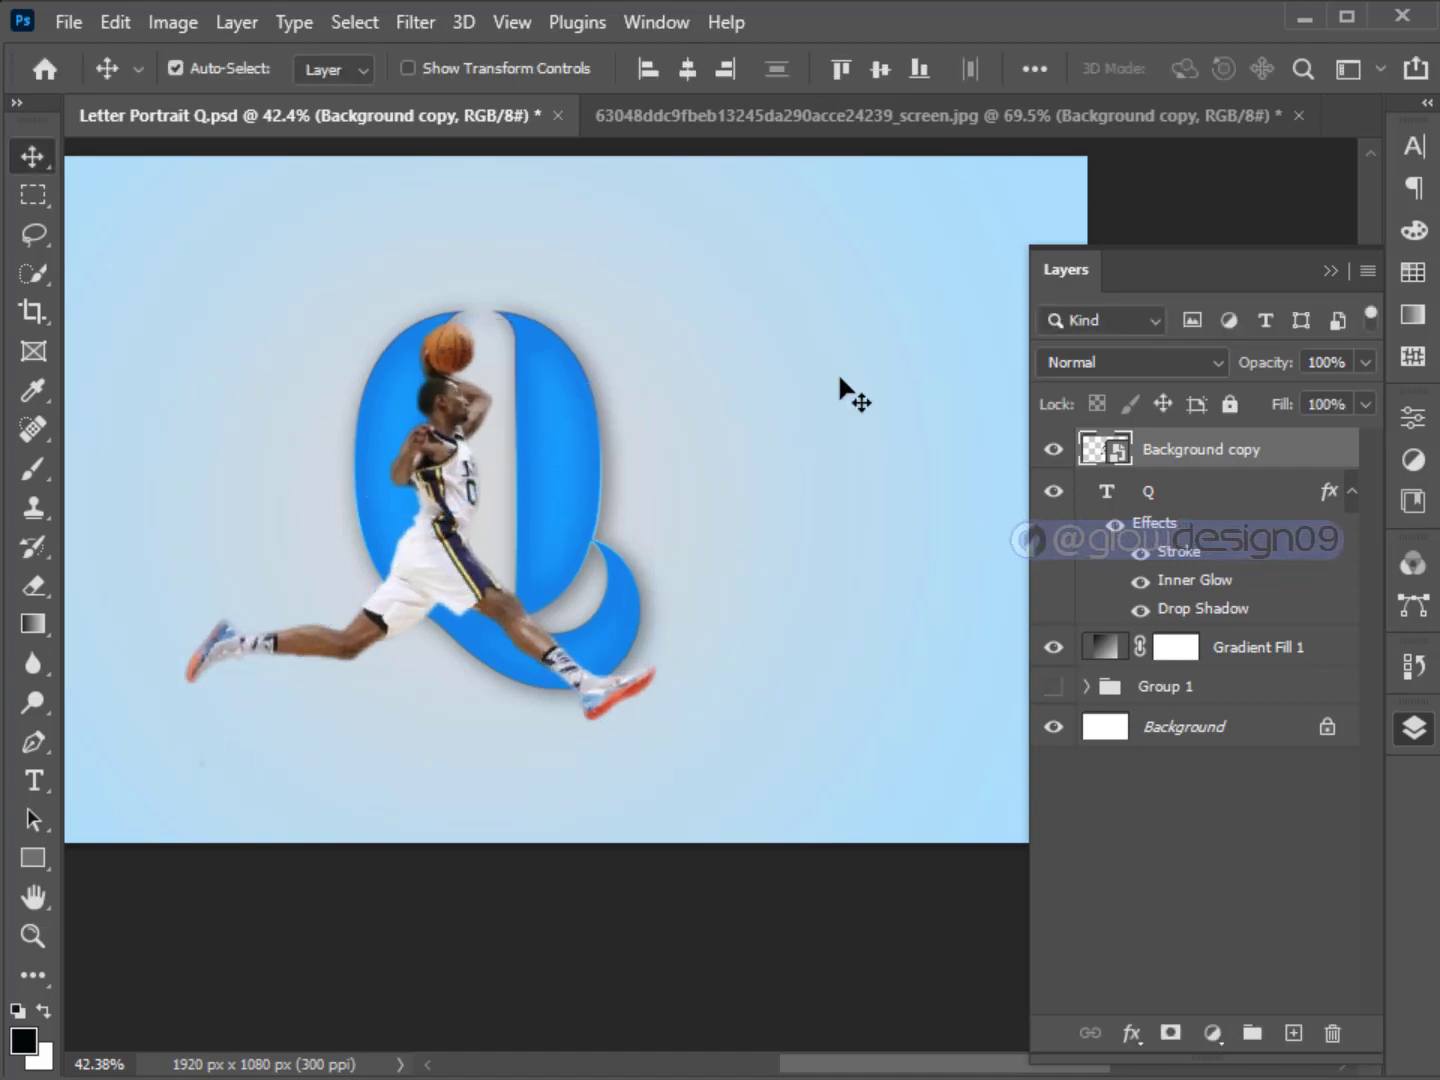
Add a layer mask to the player layer, load the Q's pixels as a selection and invert it with the mask active.
left_click(1169, 1034)
right_click(1104, 497)
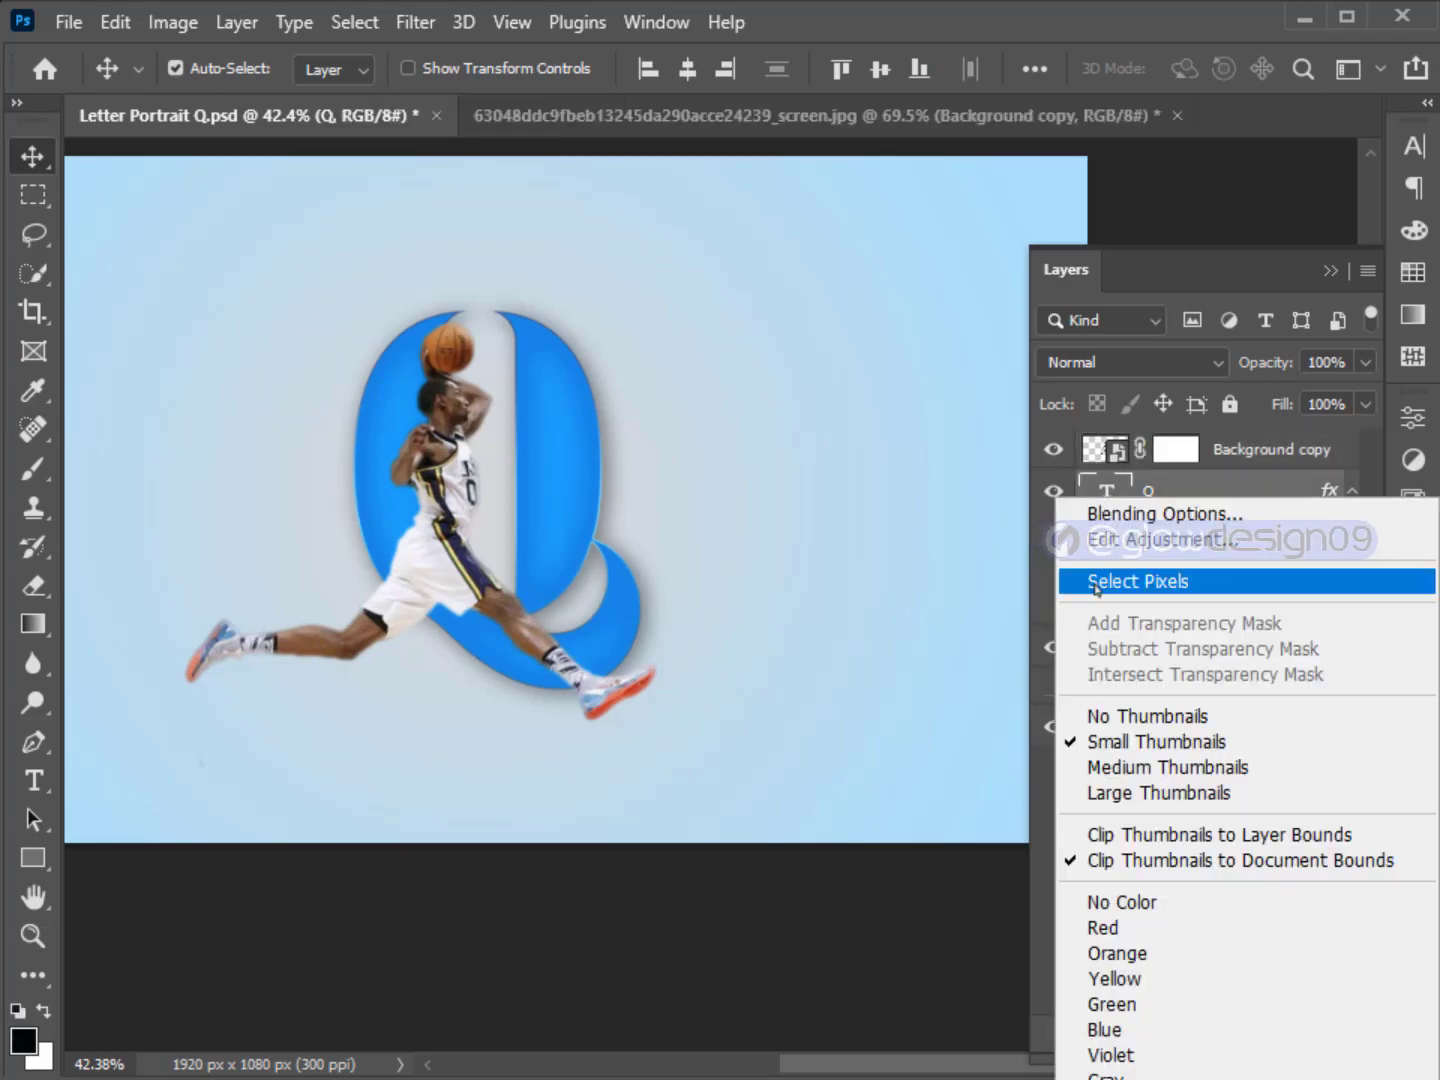
left_click(1129, 579)
left_click(1175, 449)
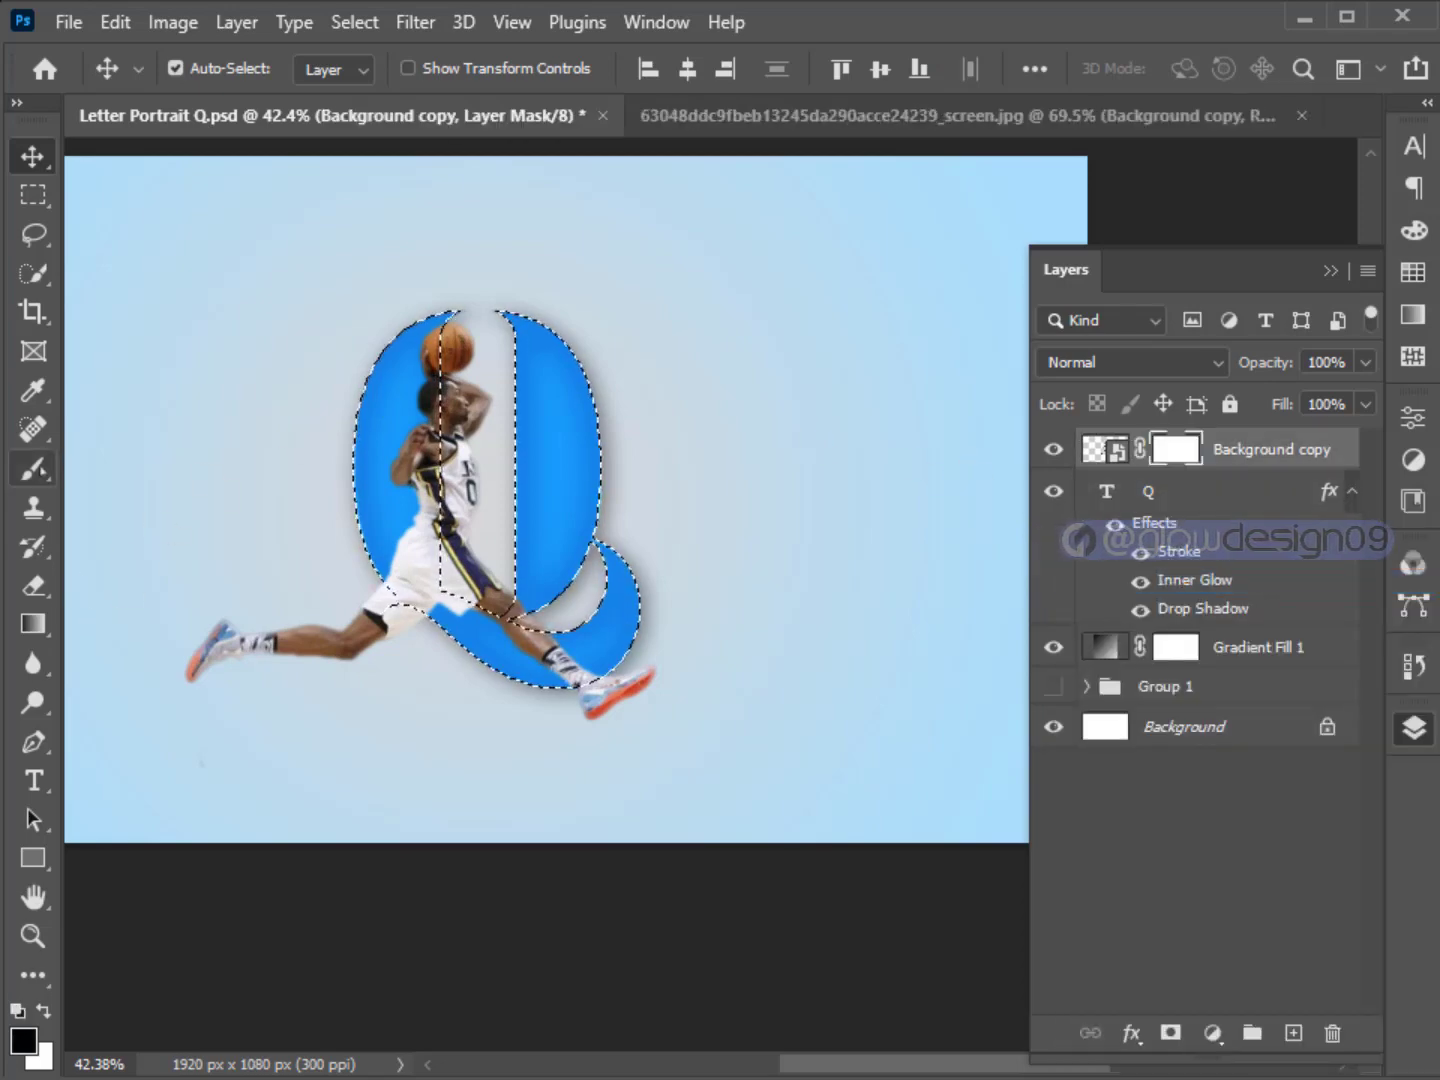
left_click(32, 467)
left_click(354, 22)
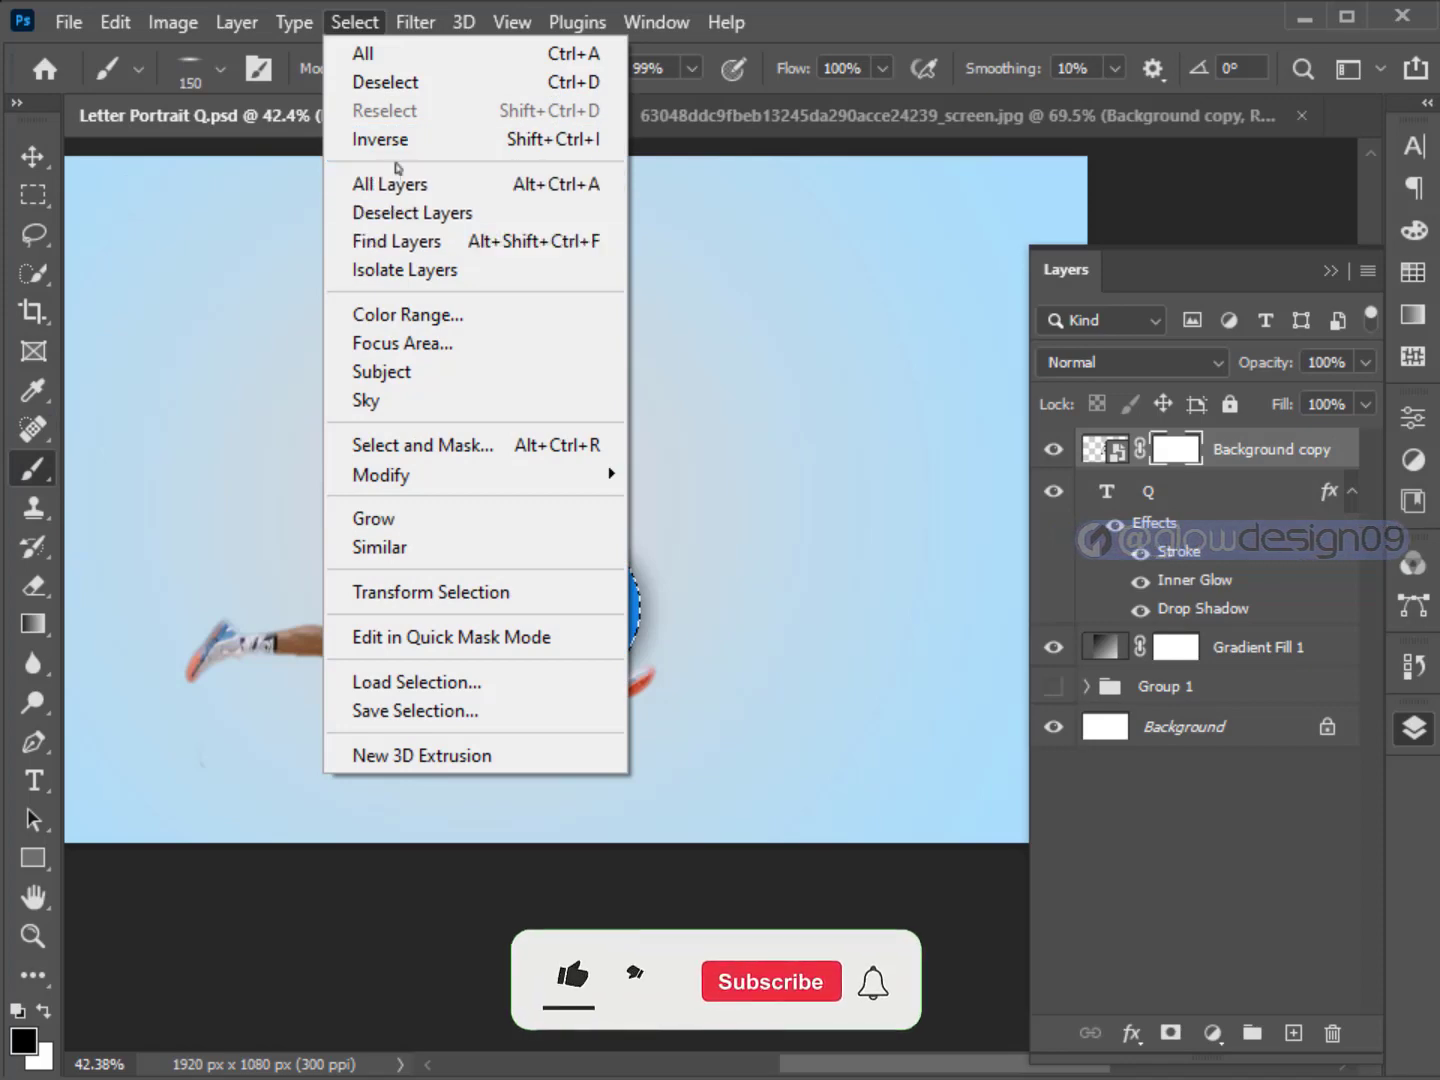
left_click(370, 129)
Mask out the player's rear leg outside the Q in black with a soft, fully round 150 px brush, and clear the selection.
left_click(220, 70)
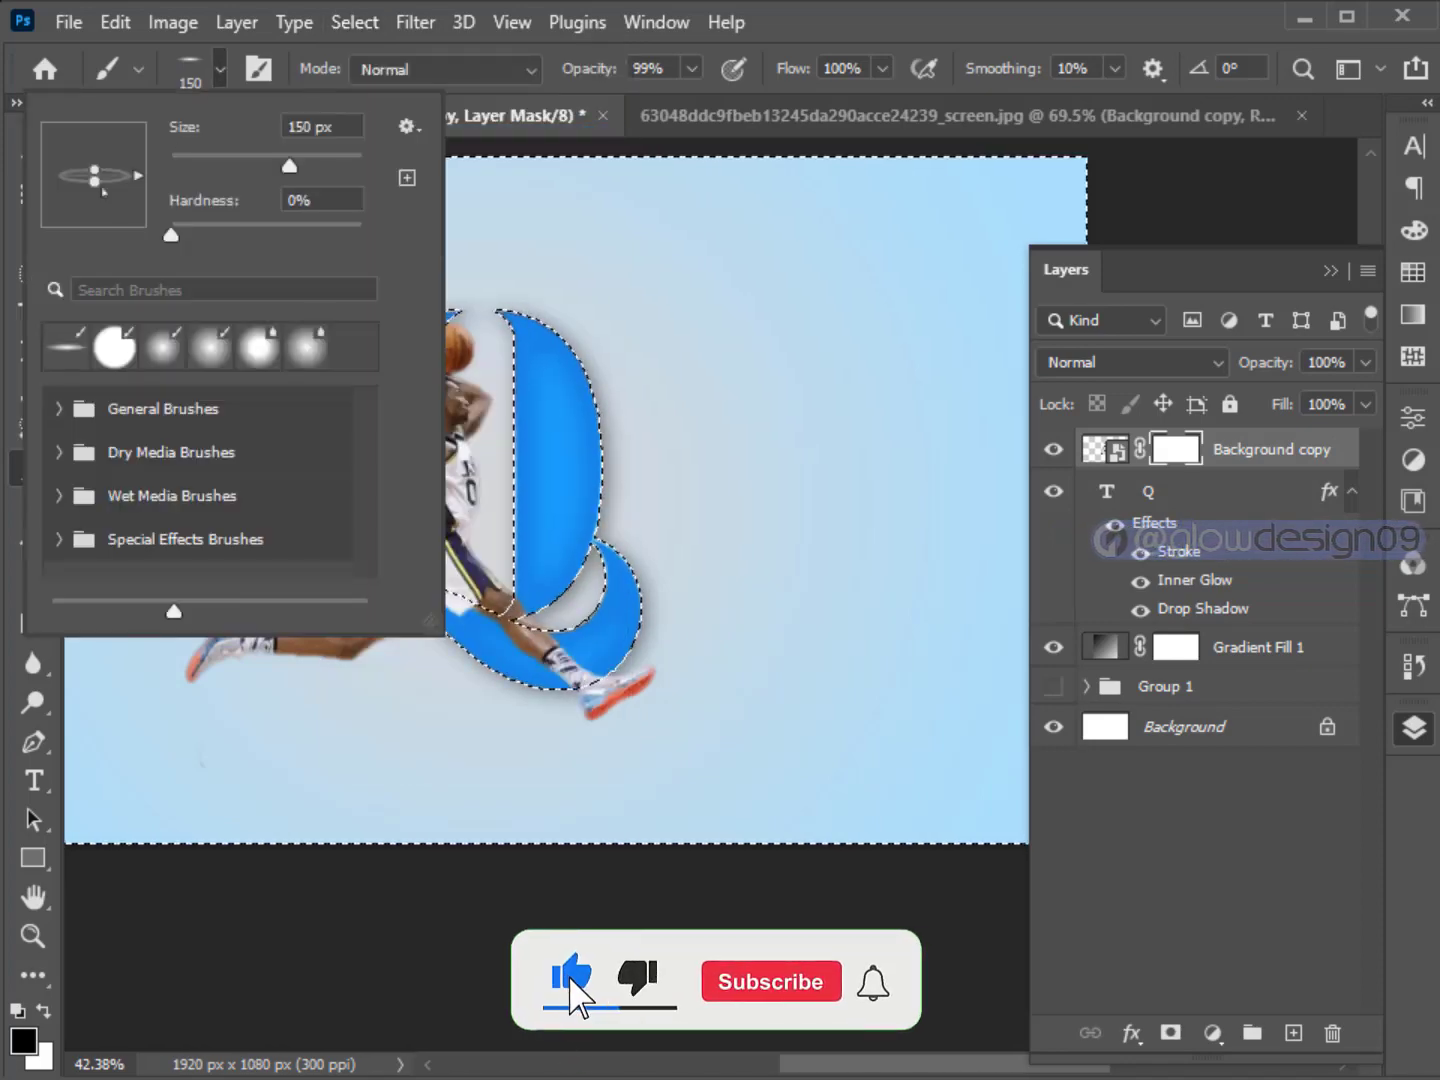
mouse_move(136, 176)
left_mouse_down()
mouse_move(104, 217)
mouse_move(132, 170)
mouse_move(149, 199)
left_mouse_up()
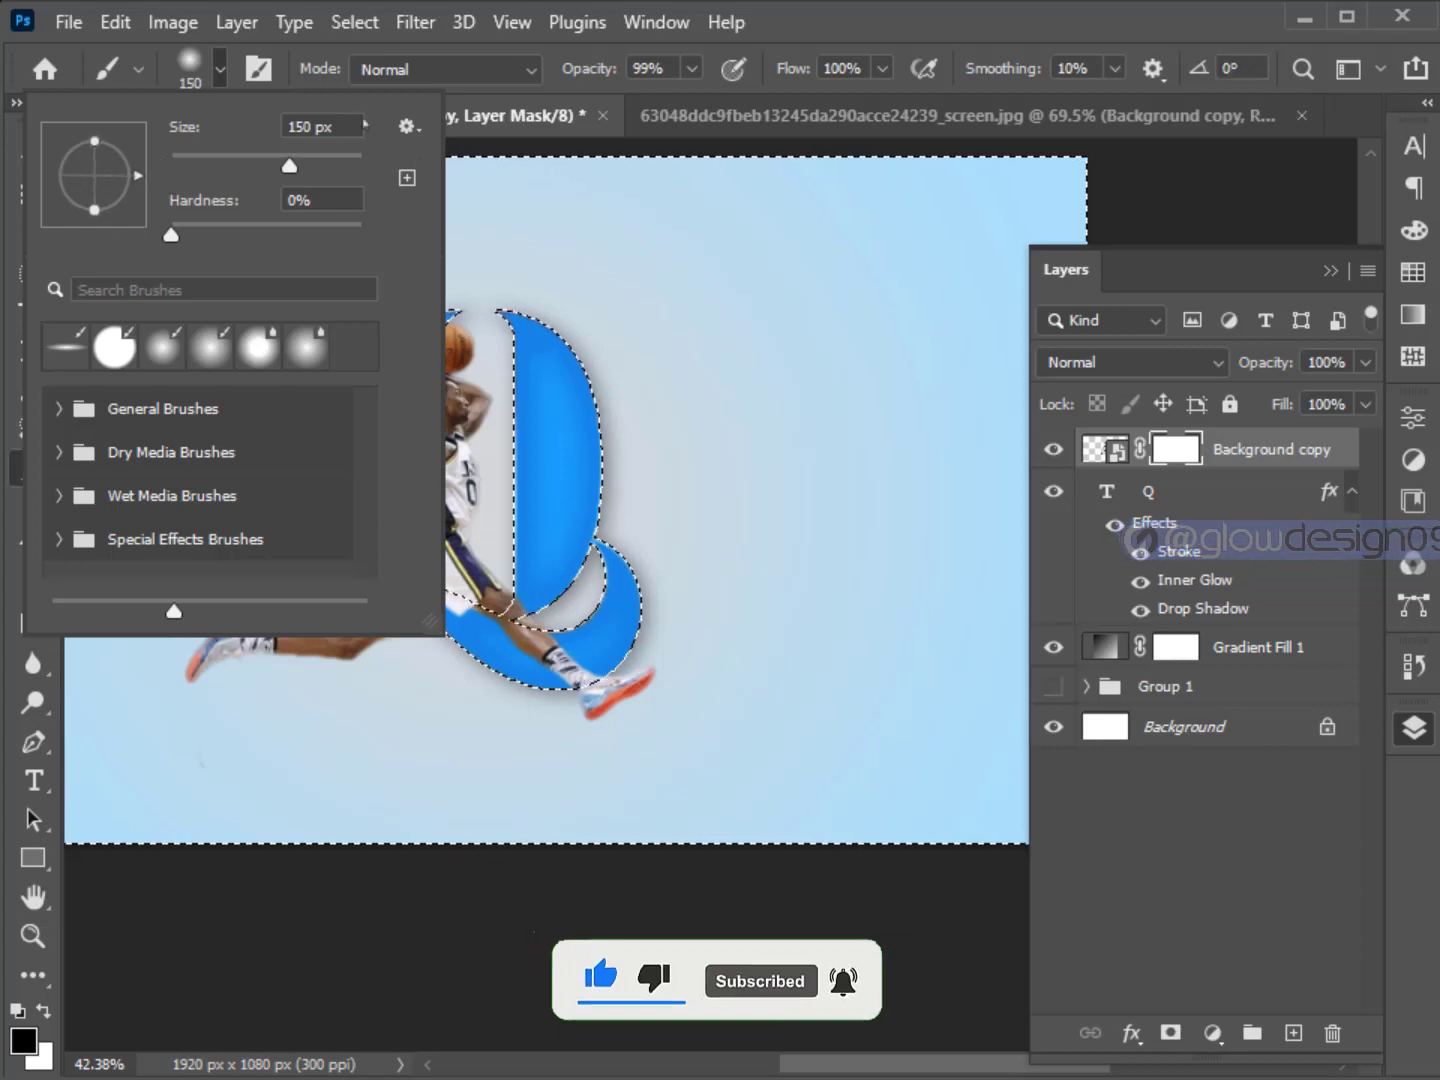
left_click(356, 336)
scroll(395, 481, "up", 2)
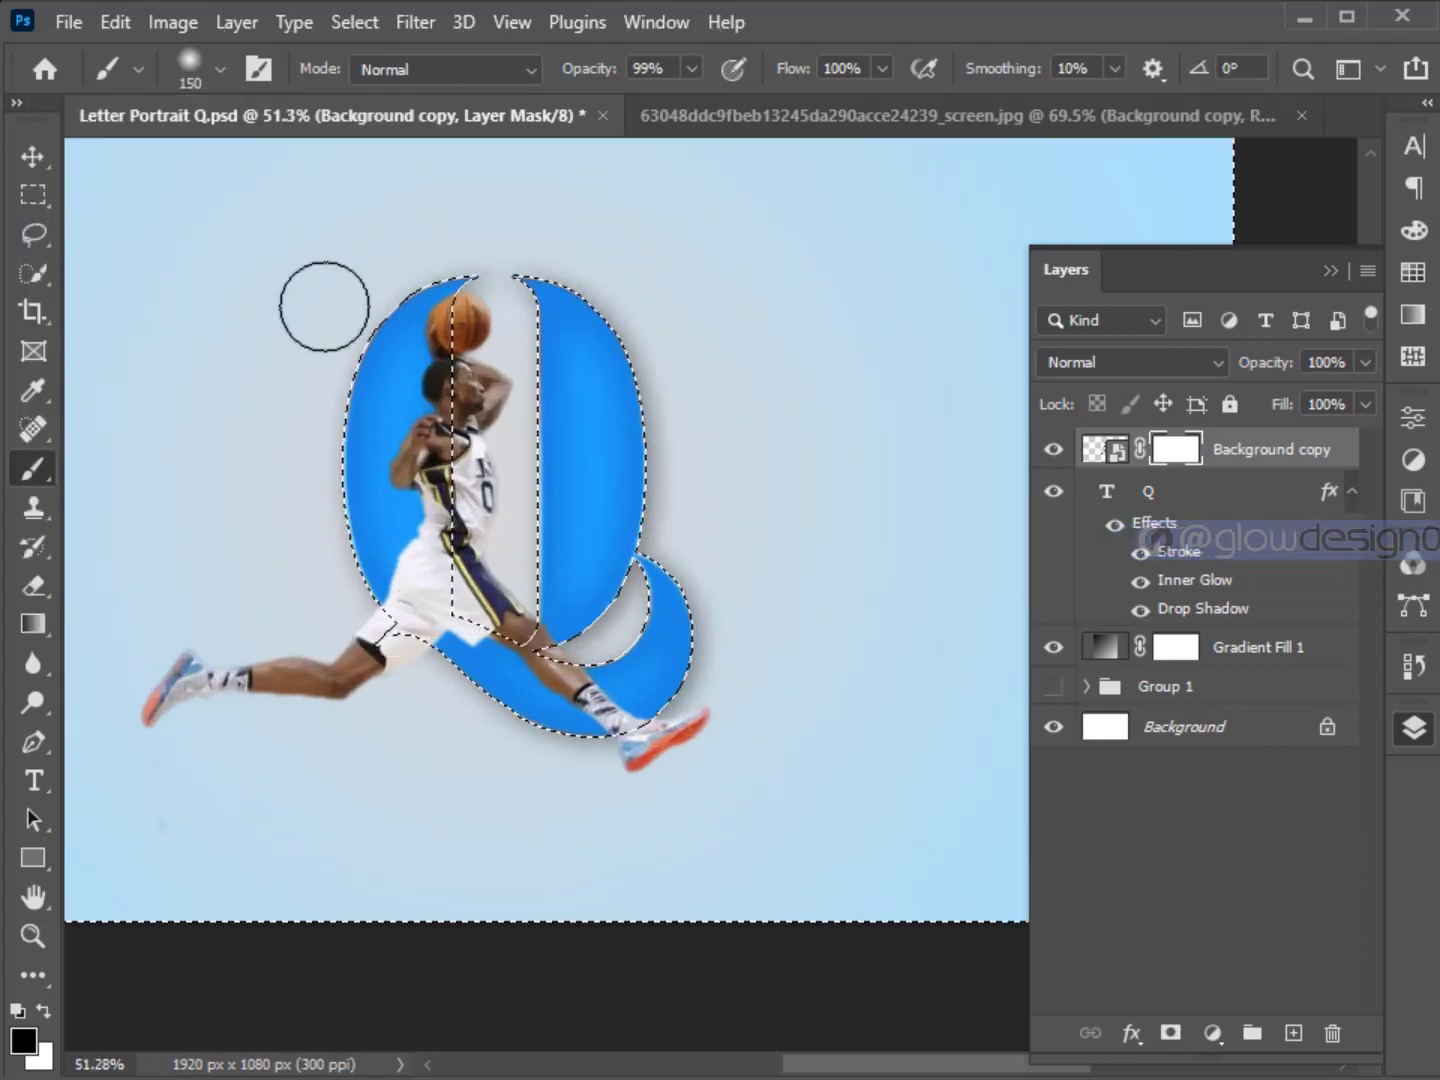
mouse_move(355, 594)
left_mouse_down()
mouse_move(390, 704)
mouse_move(193, 675)
mouse_move(213, 717)
mouse_move(155, 685)
mouse_move(176, 717)
mouse_move(379, 668)
left_mouse_up()
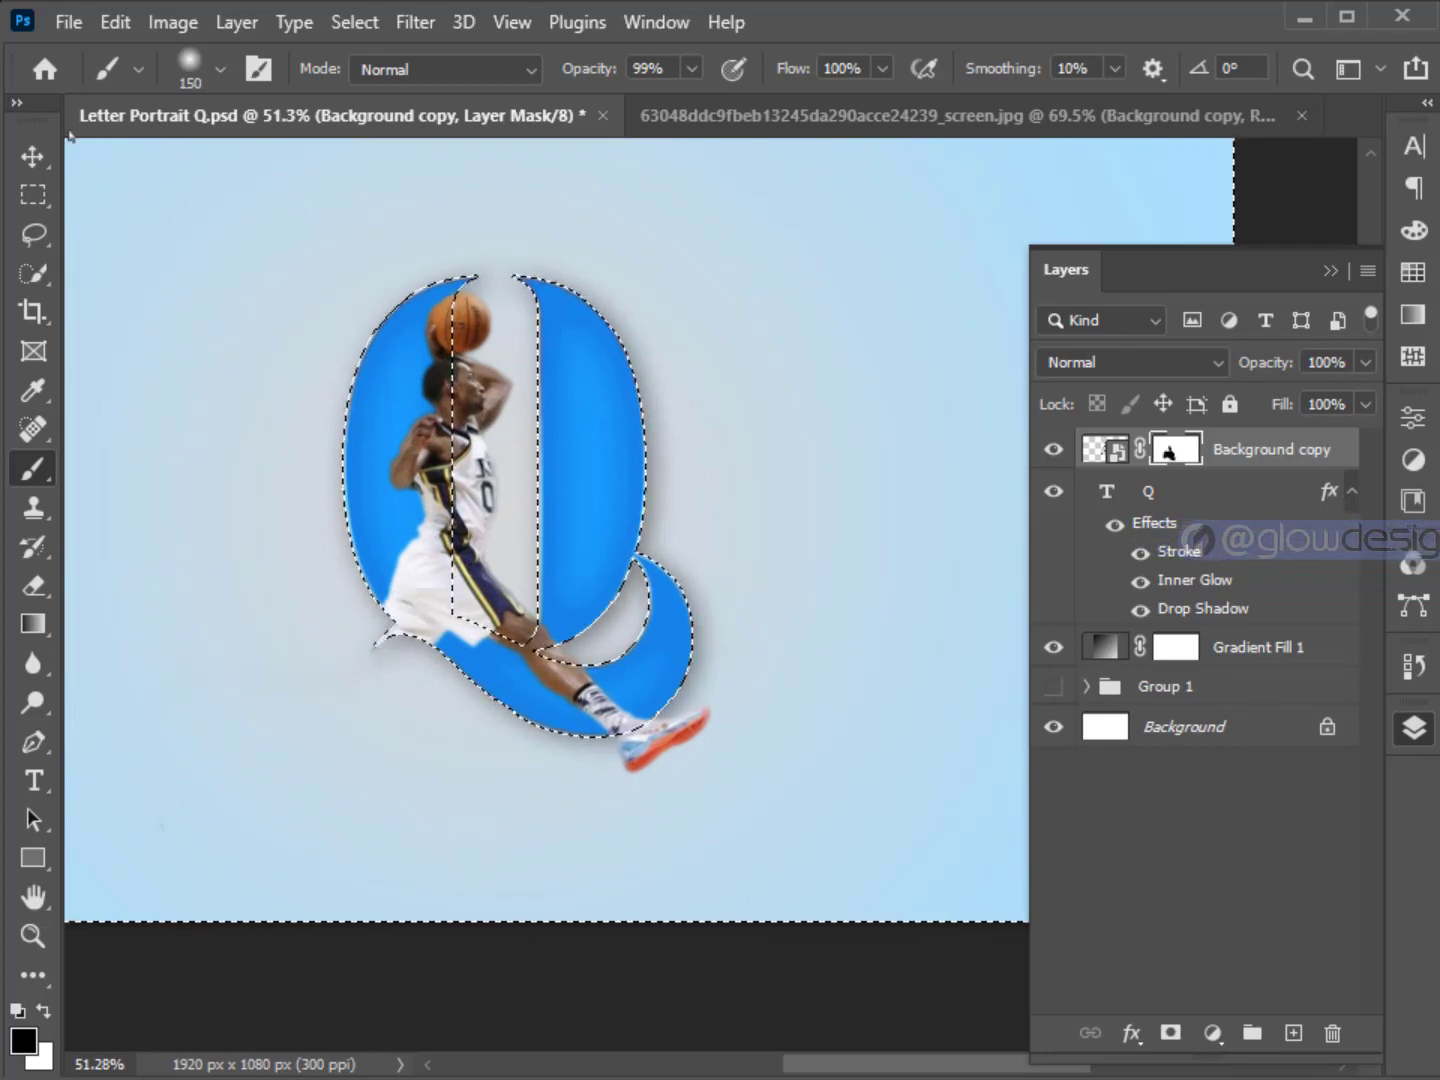
key("v")
key("ctrl+d")
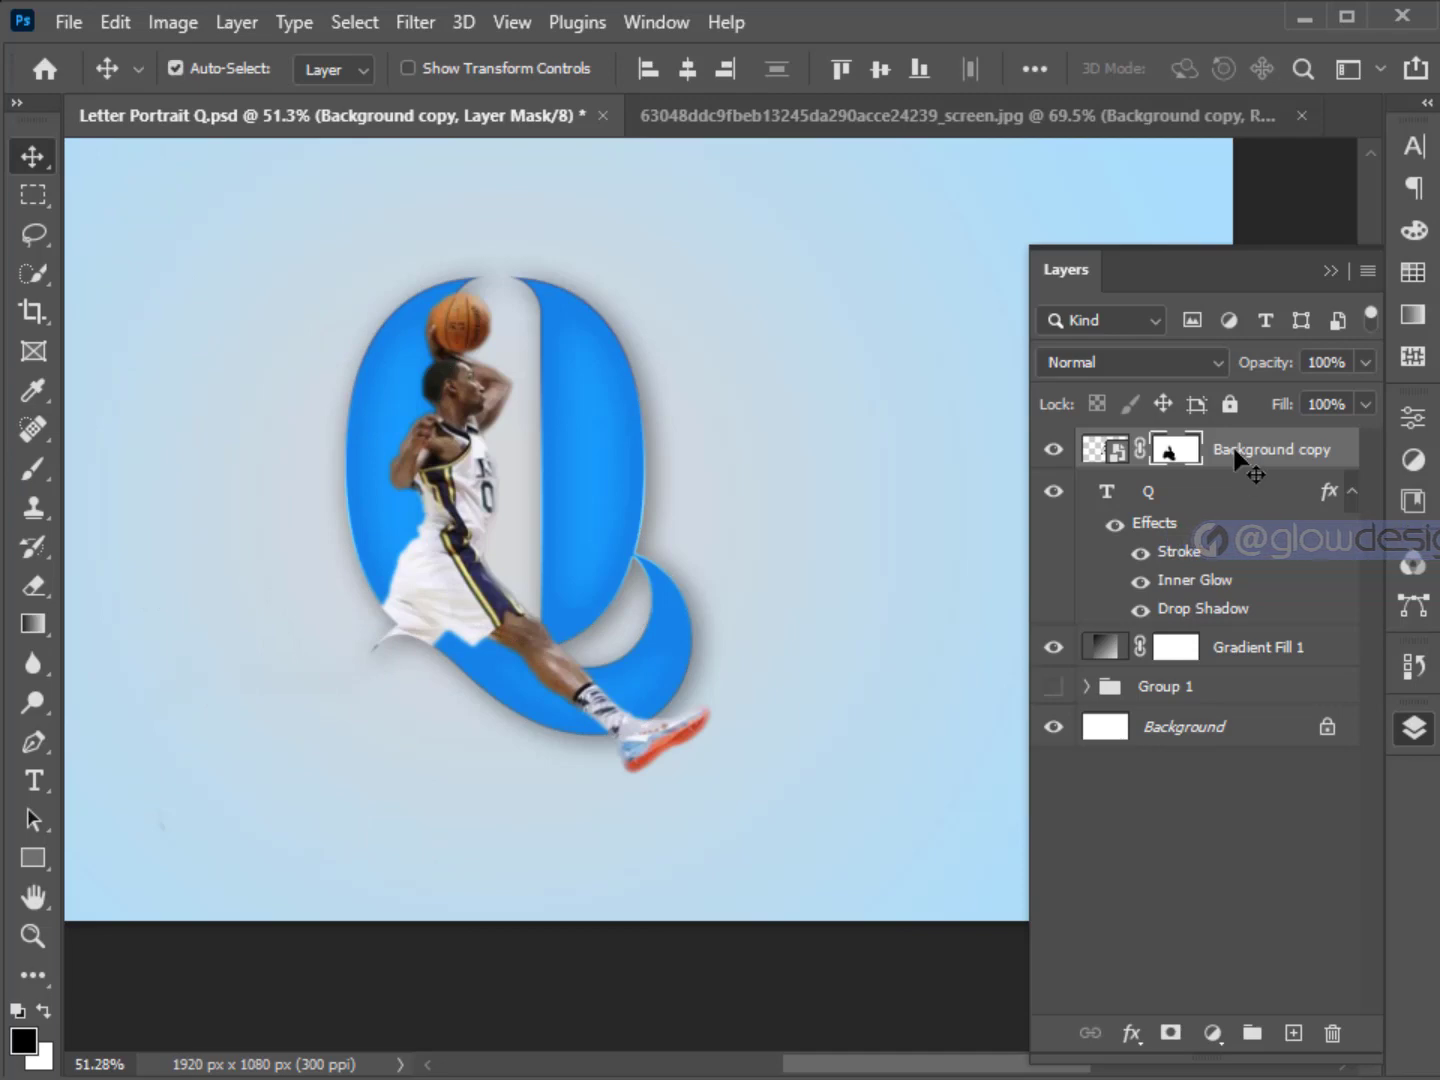
Add a Drop Shadow with 28% opacity to the player layer.
key("ctrl+2")
left_click(1130, 1033)
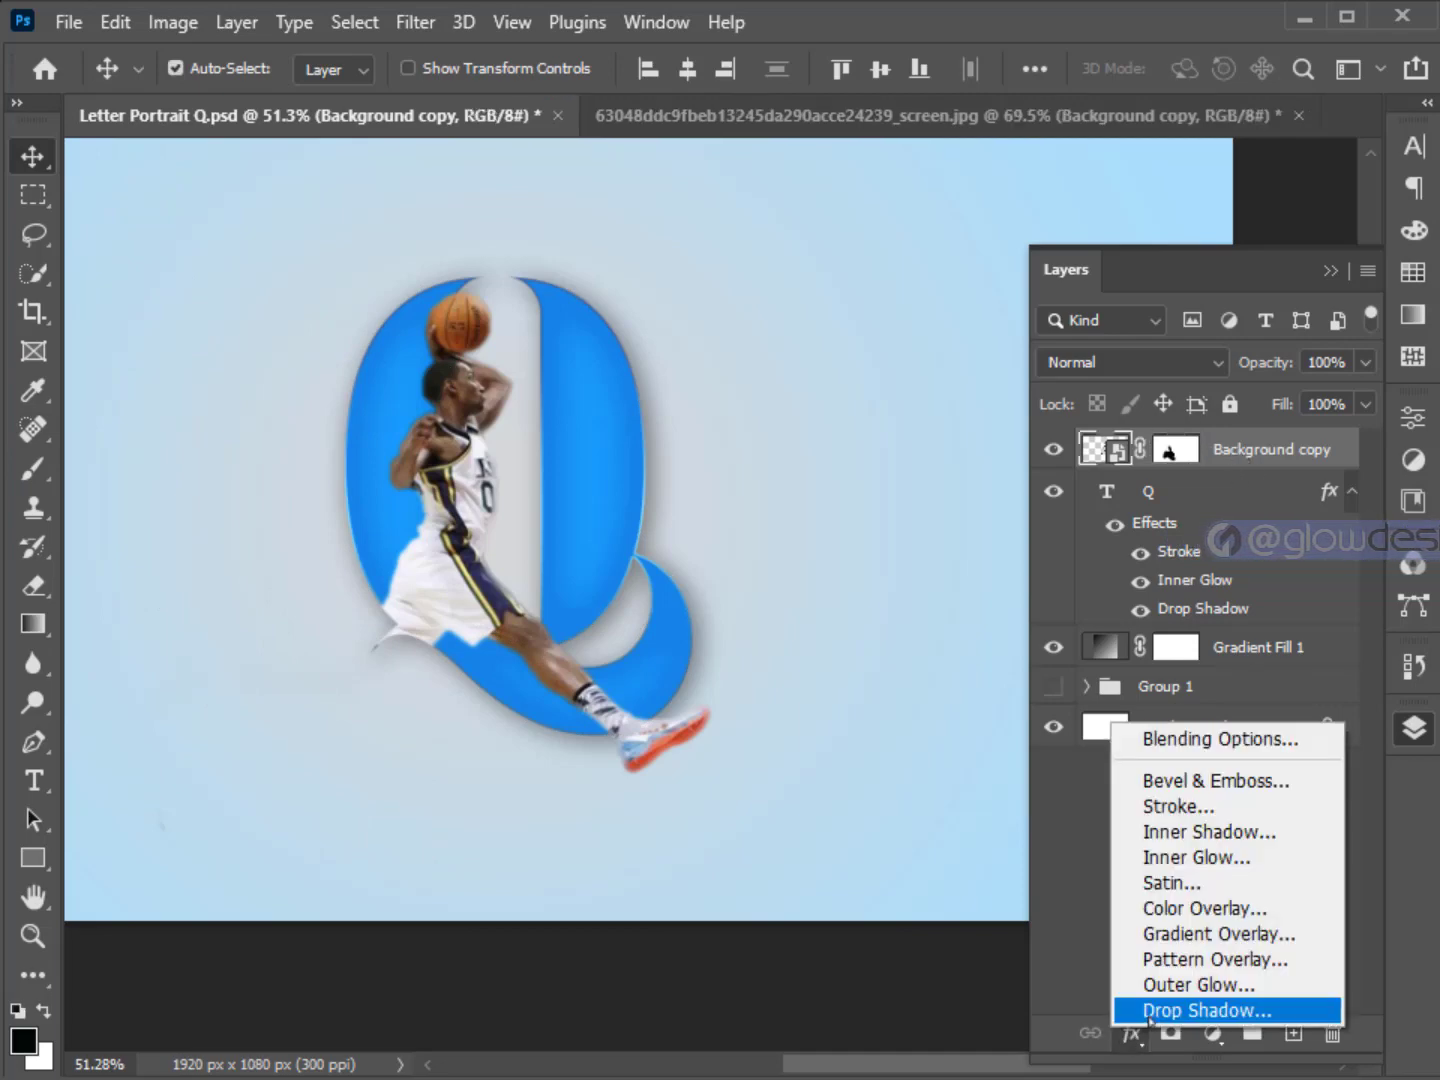
left_click(1130, 1011)
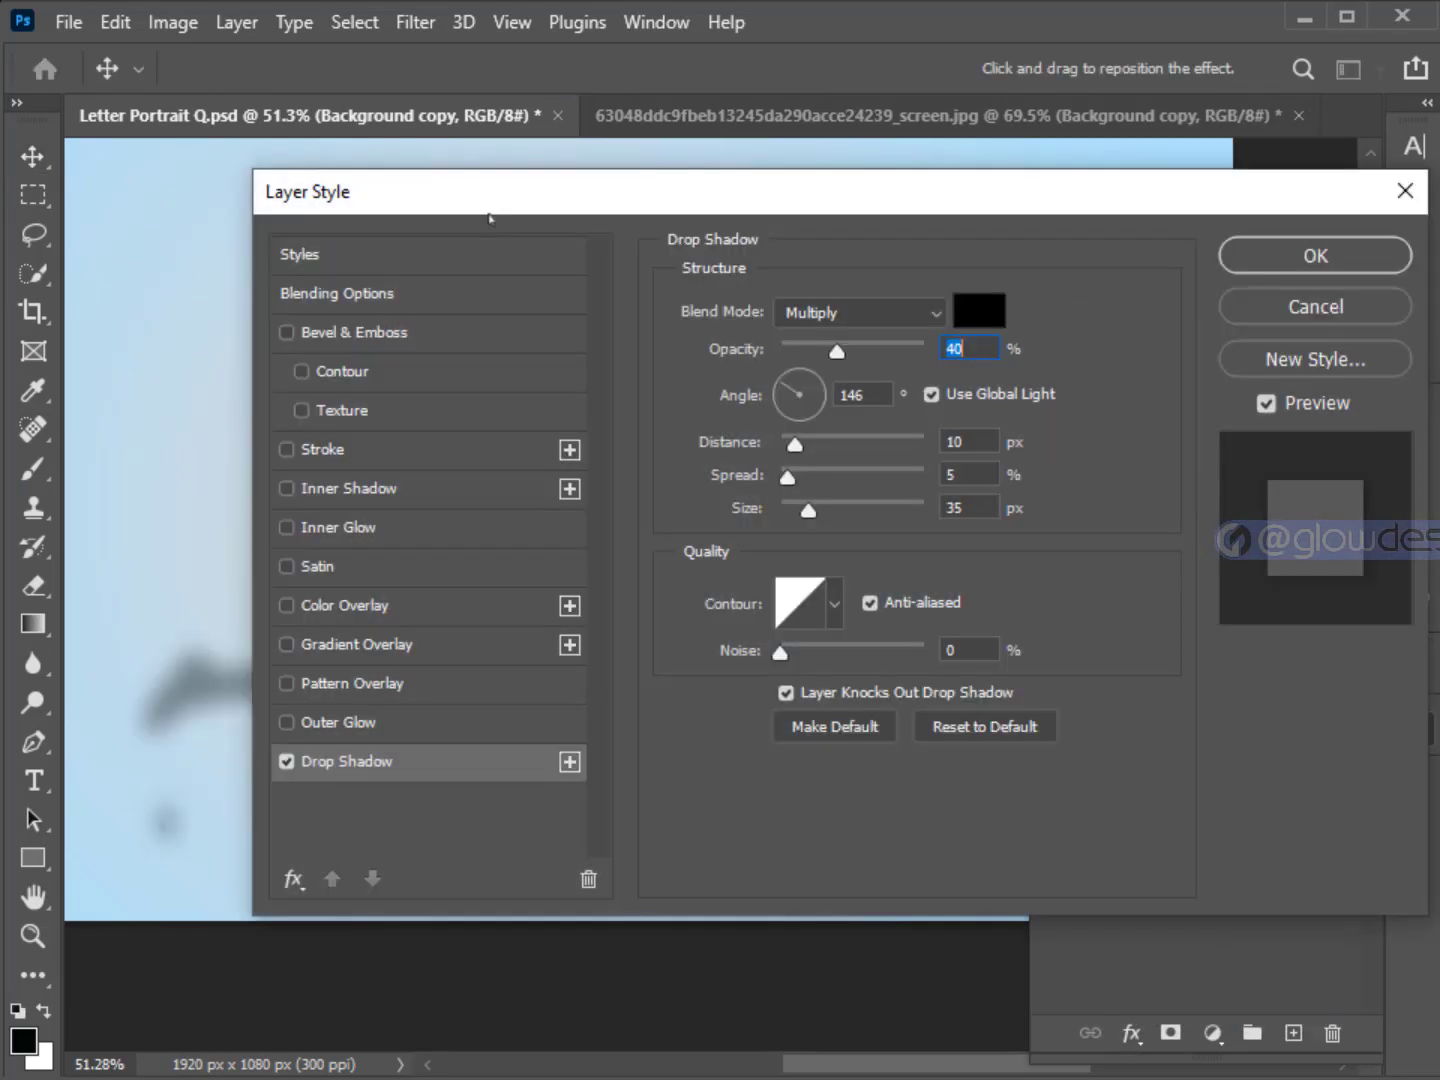
left_click_drag(488, 216, 966, 192)
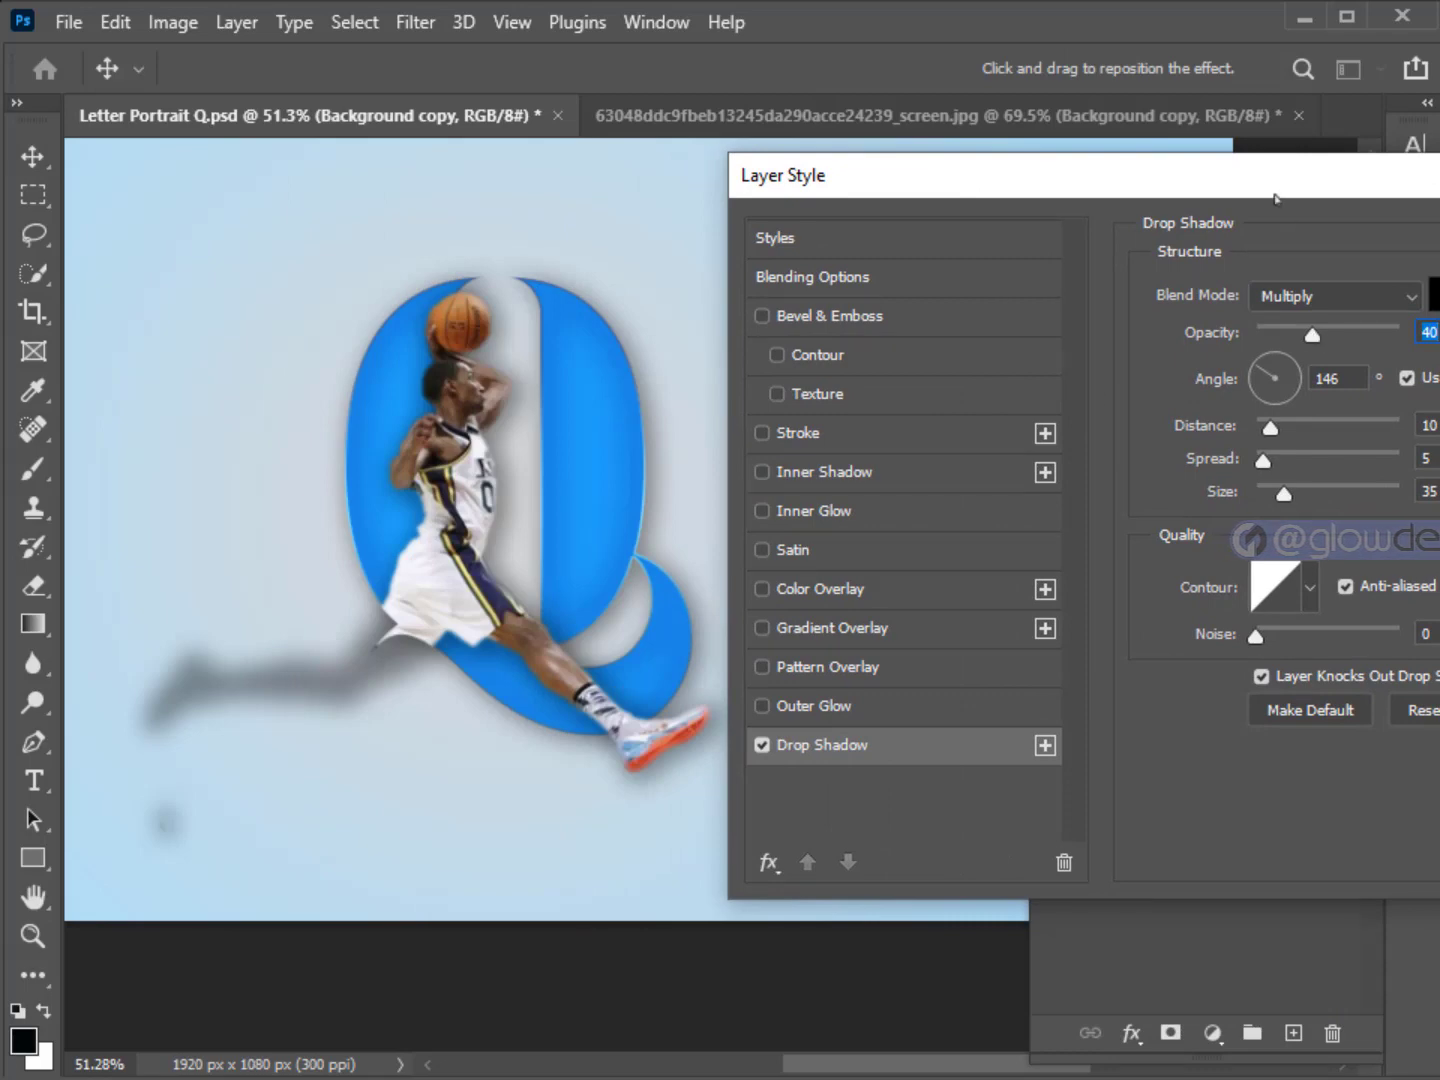
left_click_drag(1275, 199, 1218, 199)
left_click_drag(1256, 337, 1248, 338)
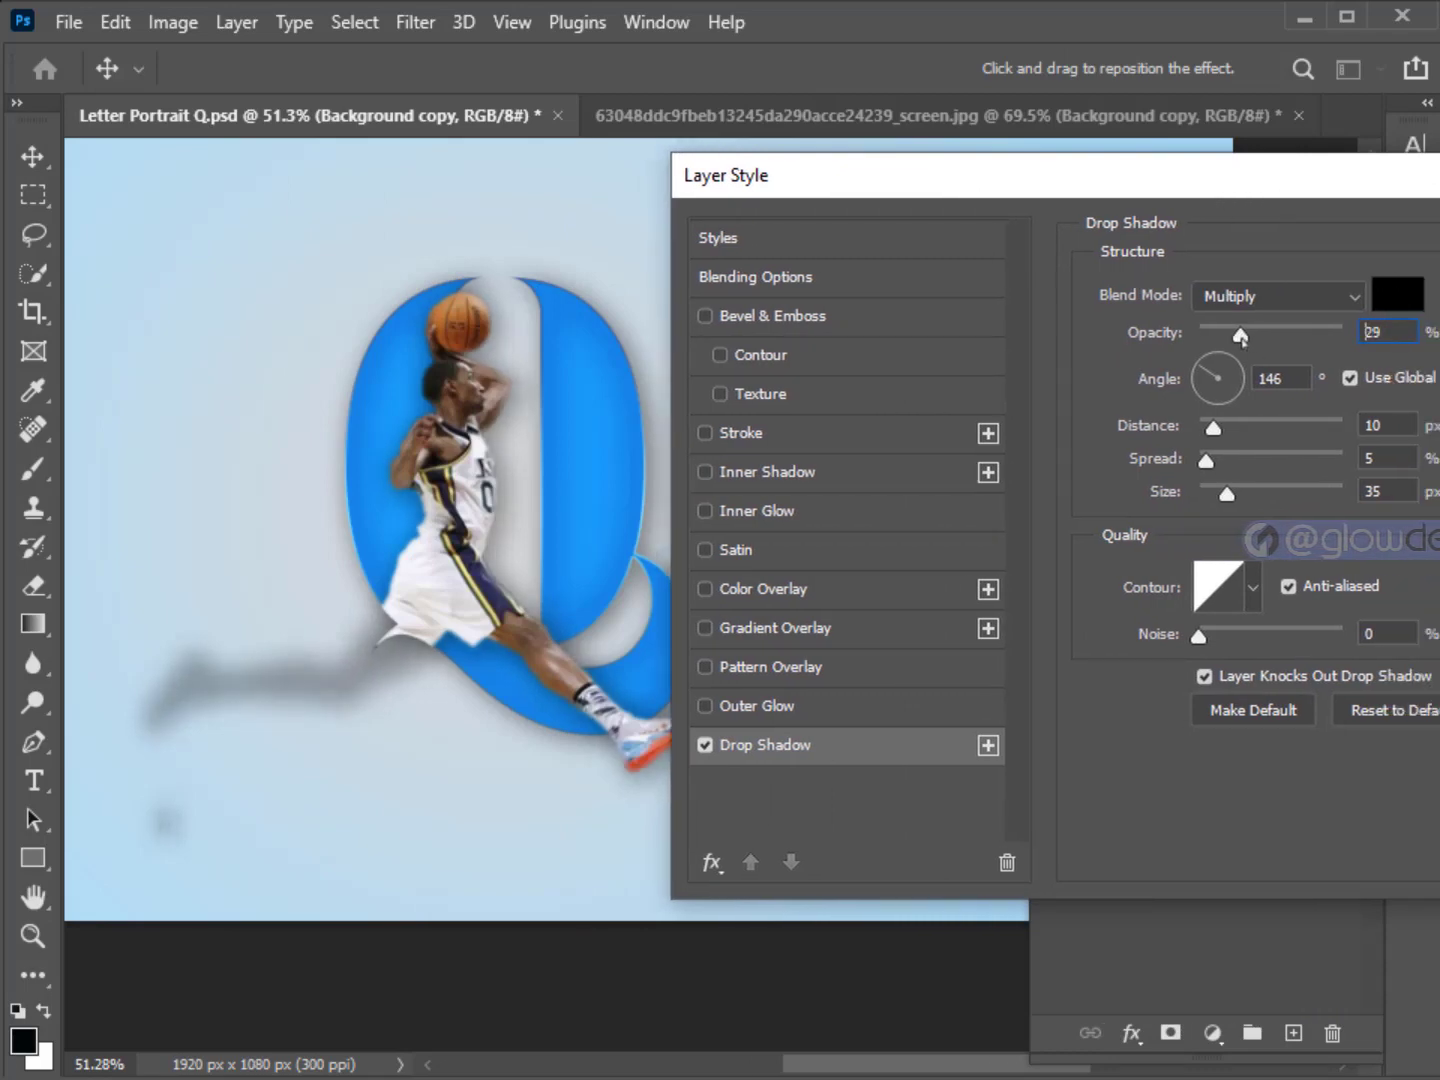
key("Return")
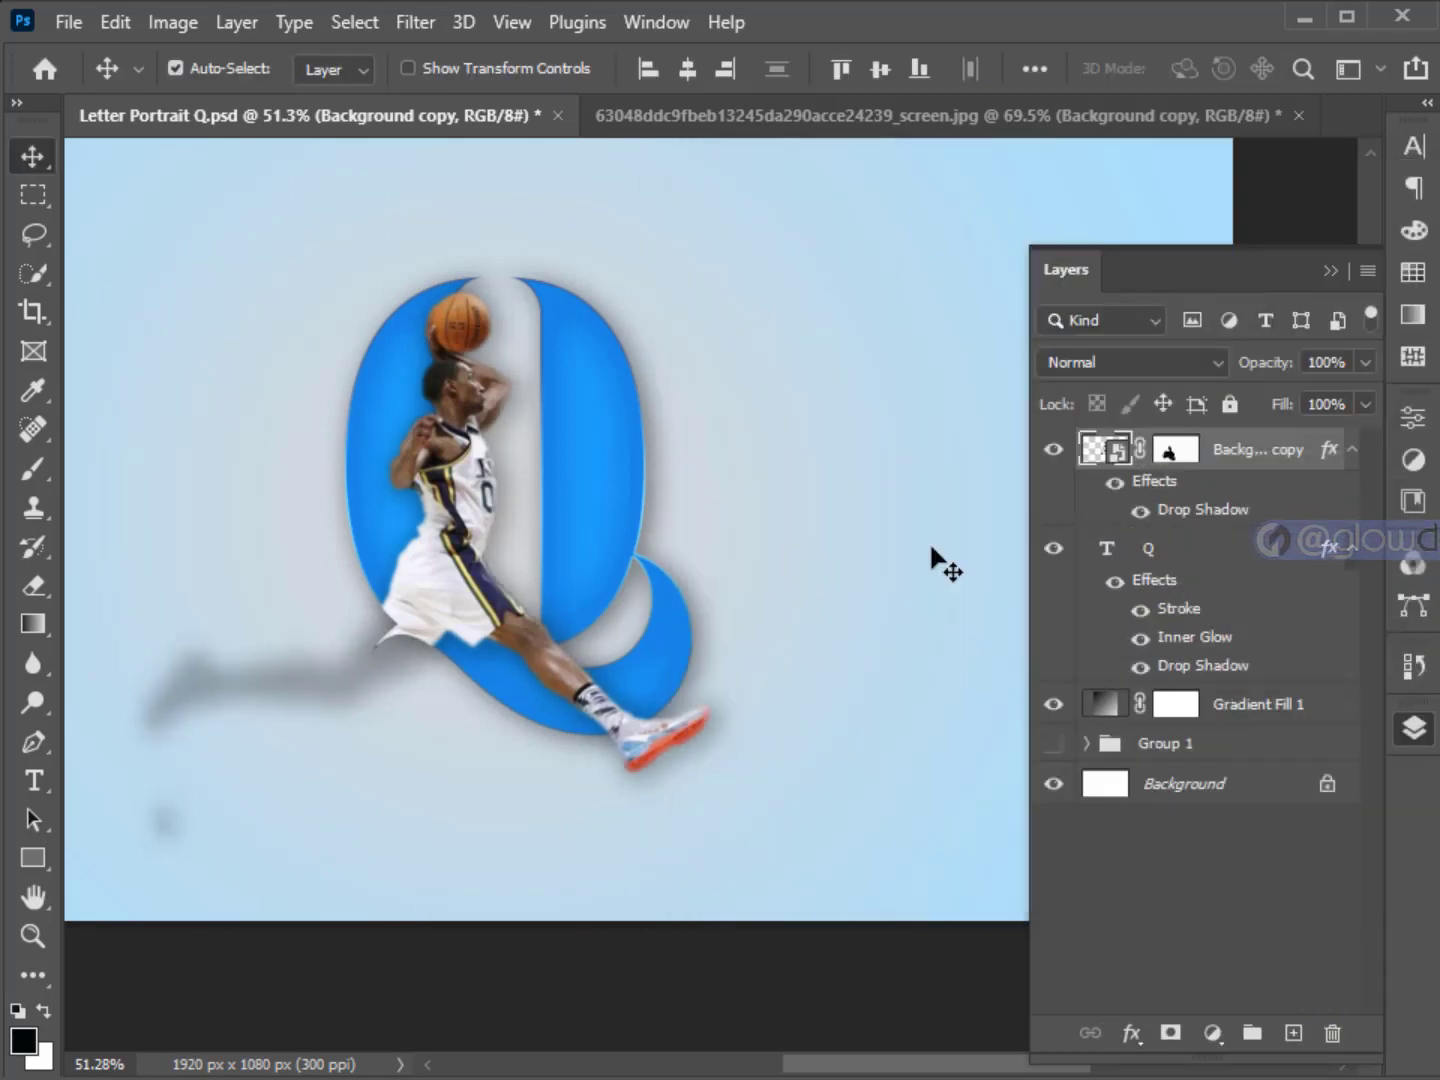
Convert the player's drop shadow into its own layer and copy the player's layer mask onto it.
right_click(1184, 500)
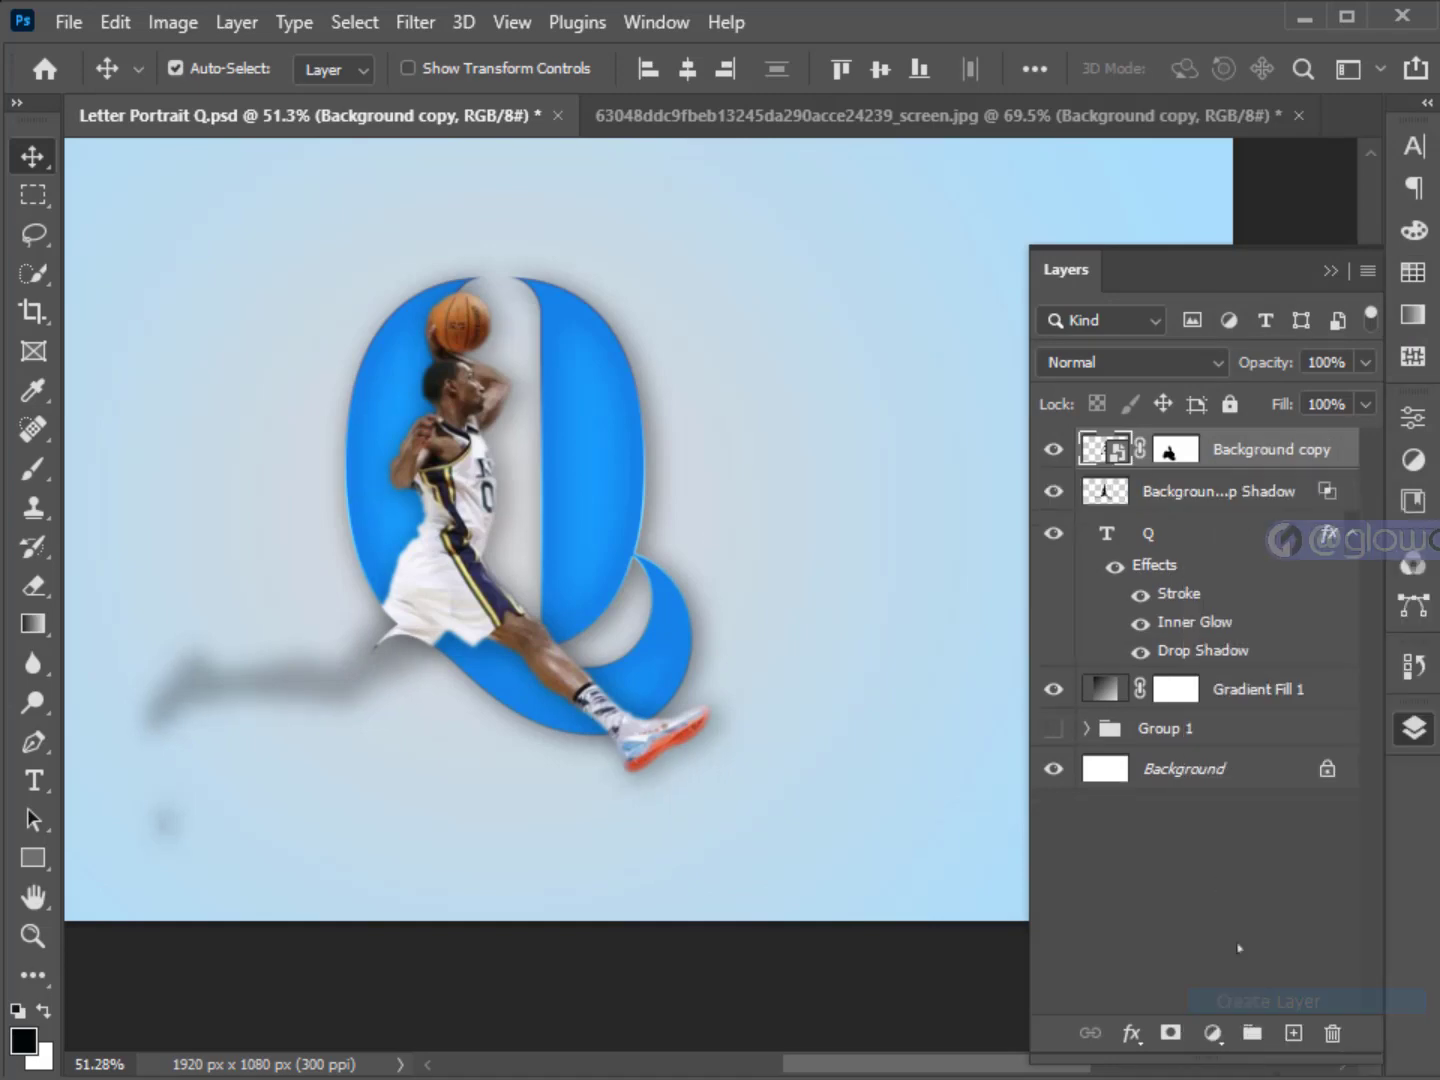
left_click(1270, 1000)
left_click(1143, 495)
left_click_drag(1165, 481, 1167, 488)
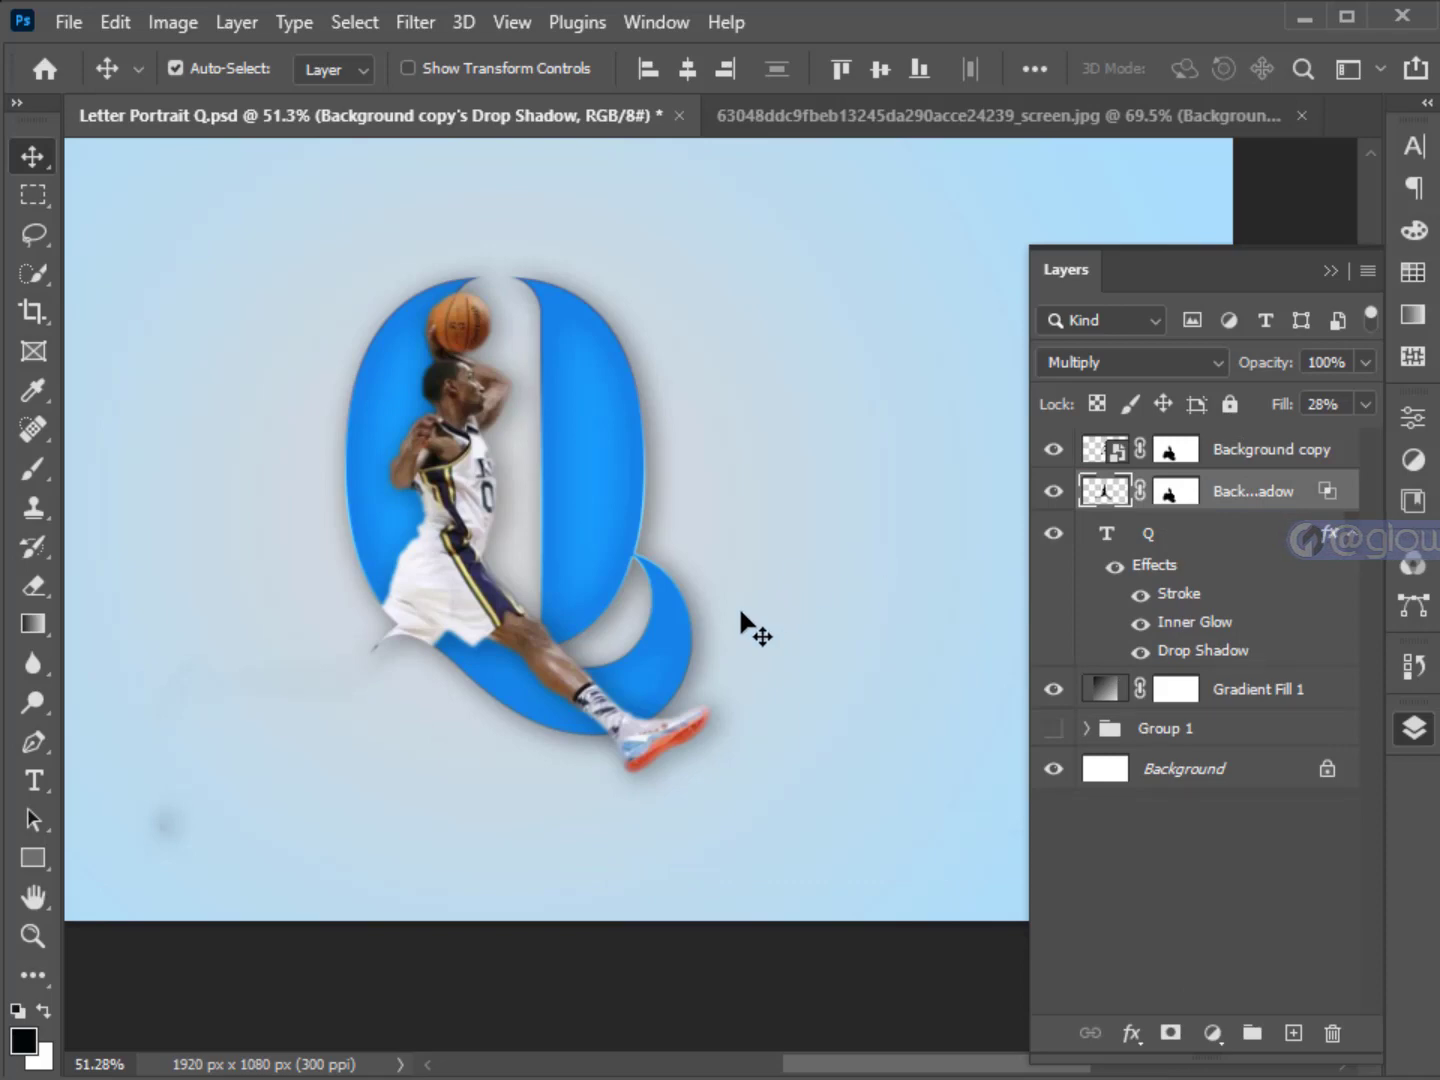
Paint out the leftover shadow and specks beside the Q on the shadow and player layer masks.
left_click(1168, 494)
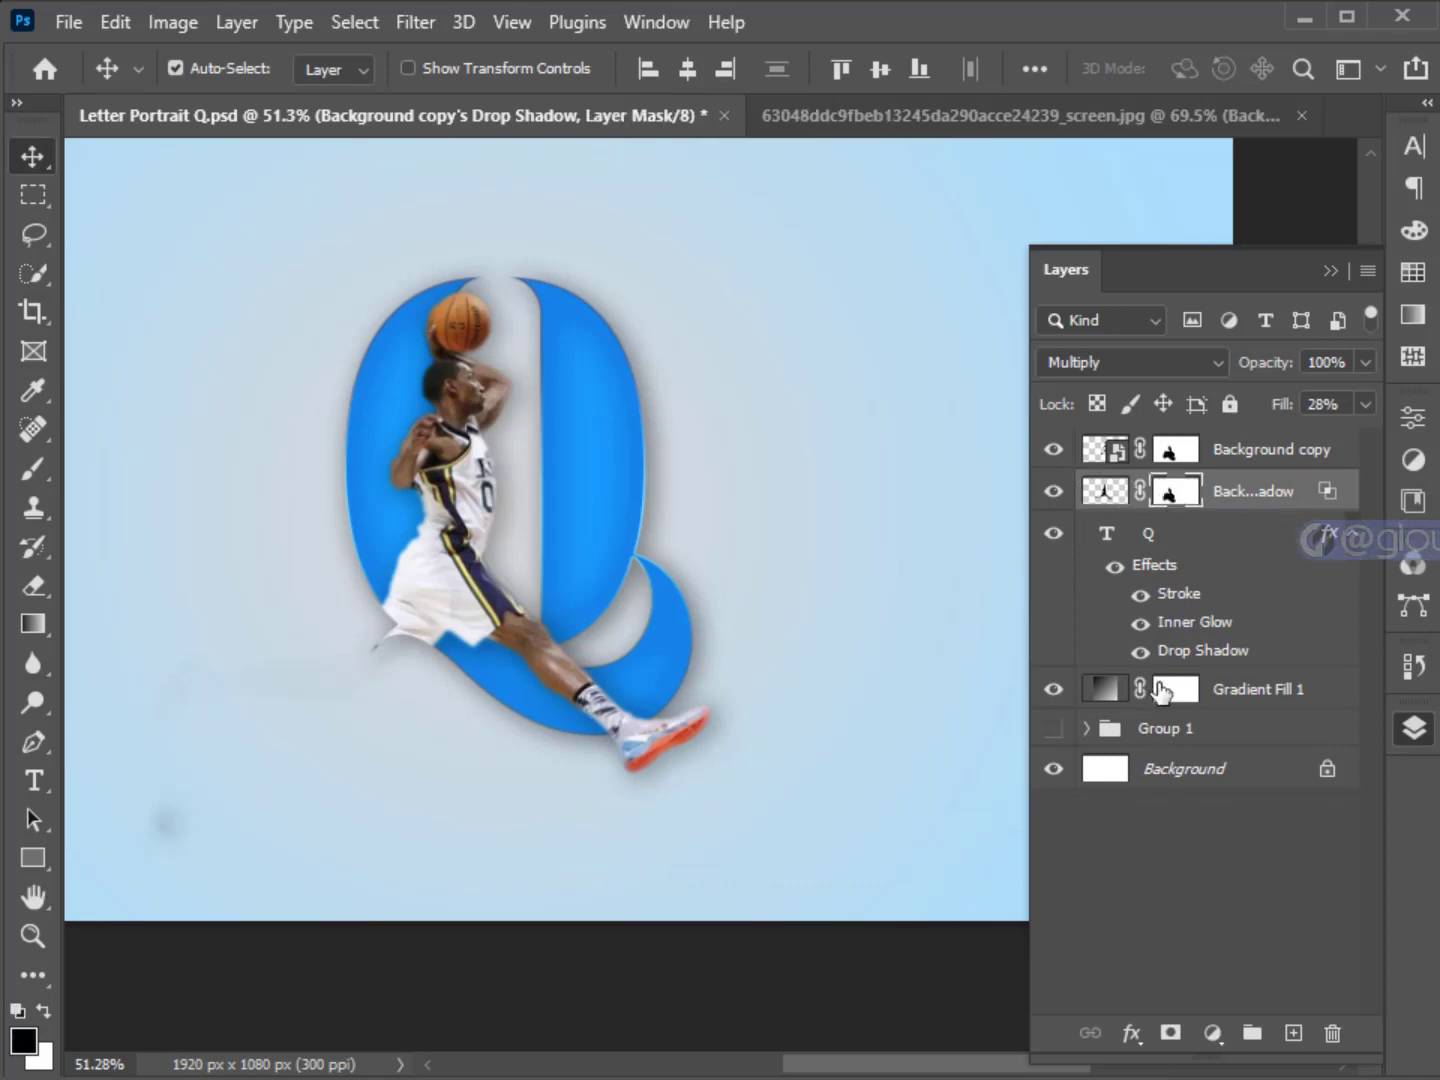
left_click(32, 467)
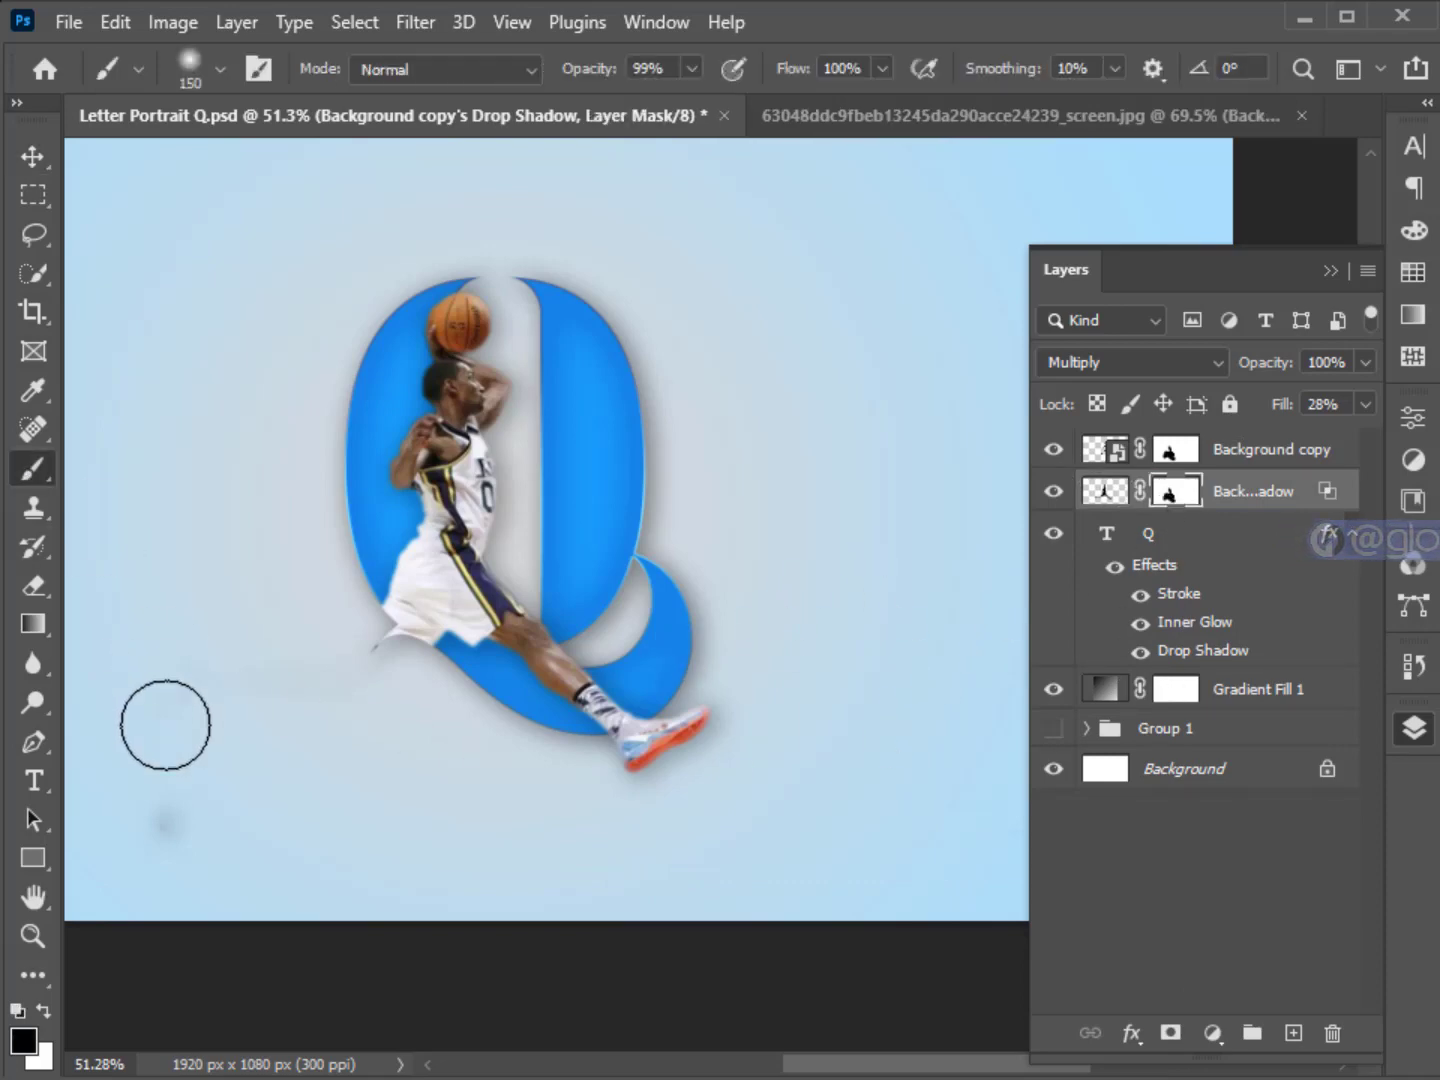
left_click(1176, 451)
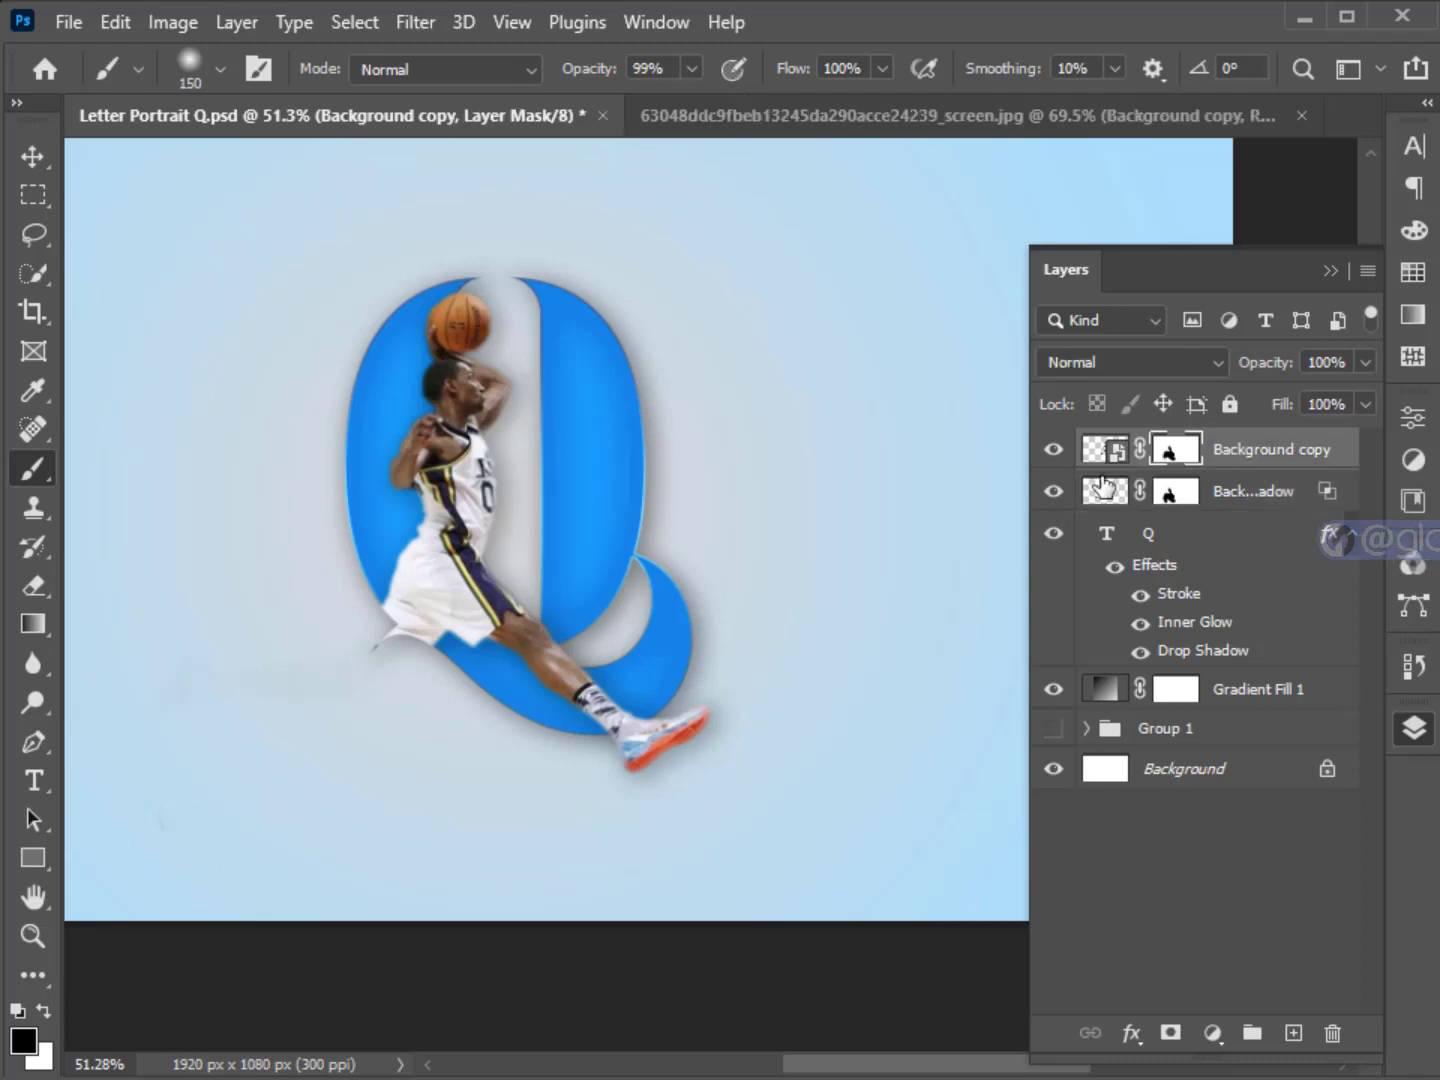
key("v")
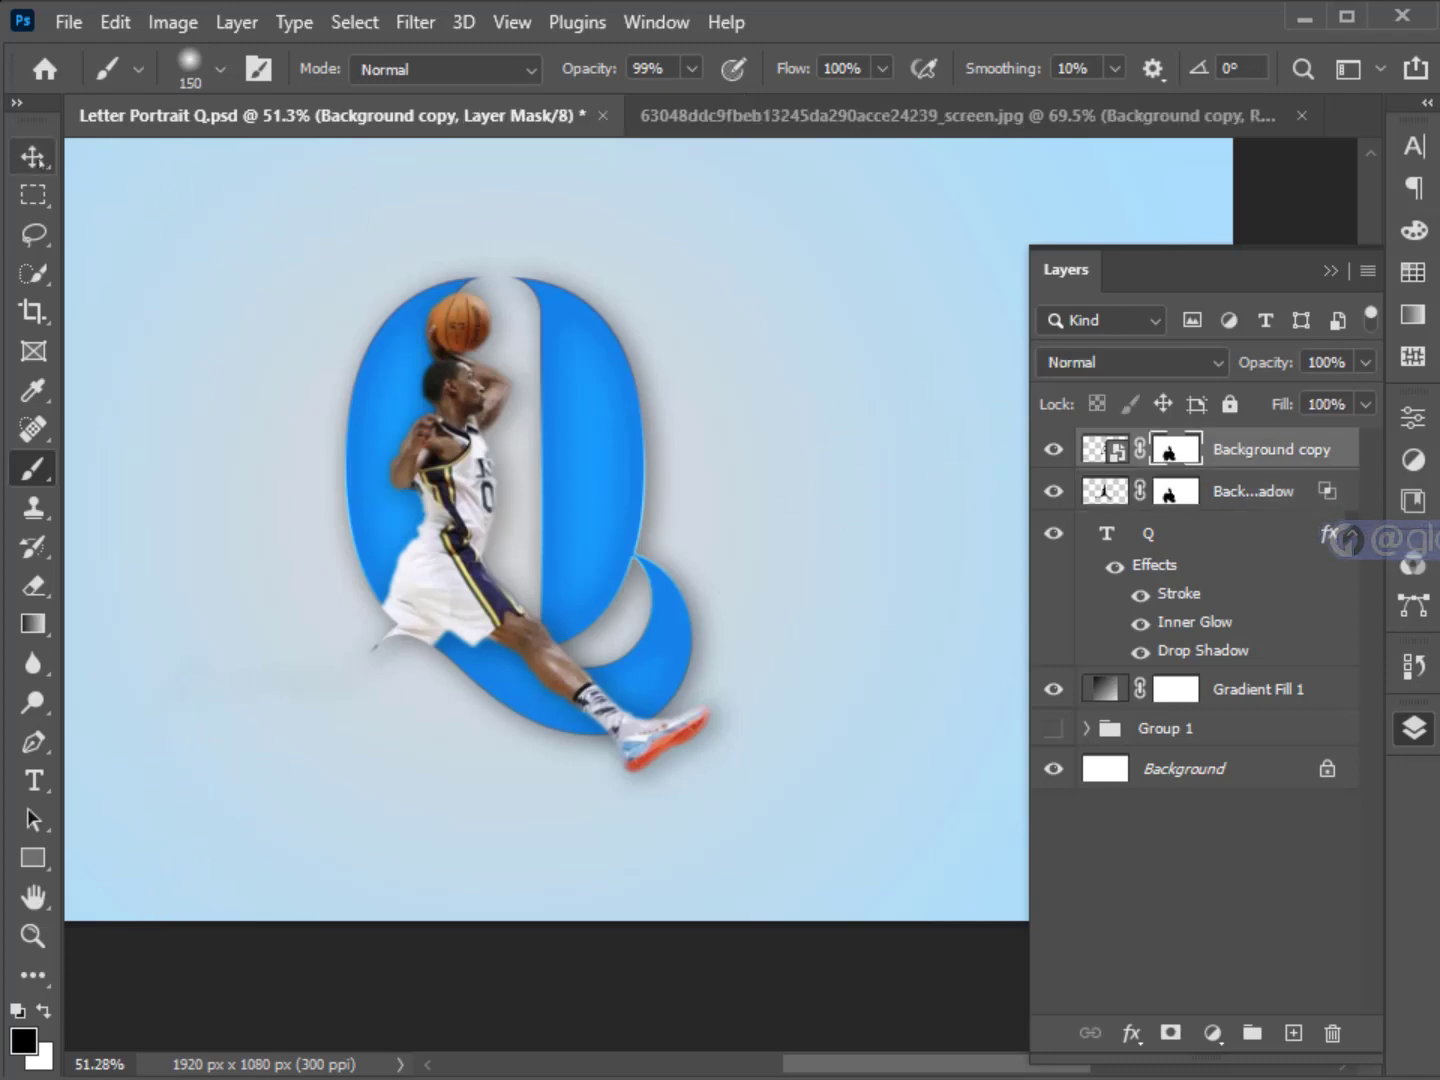
left_click(915, 442)
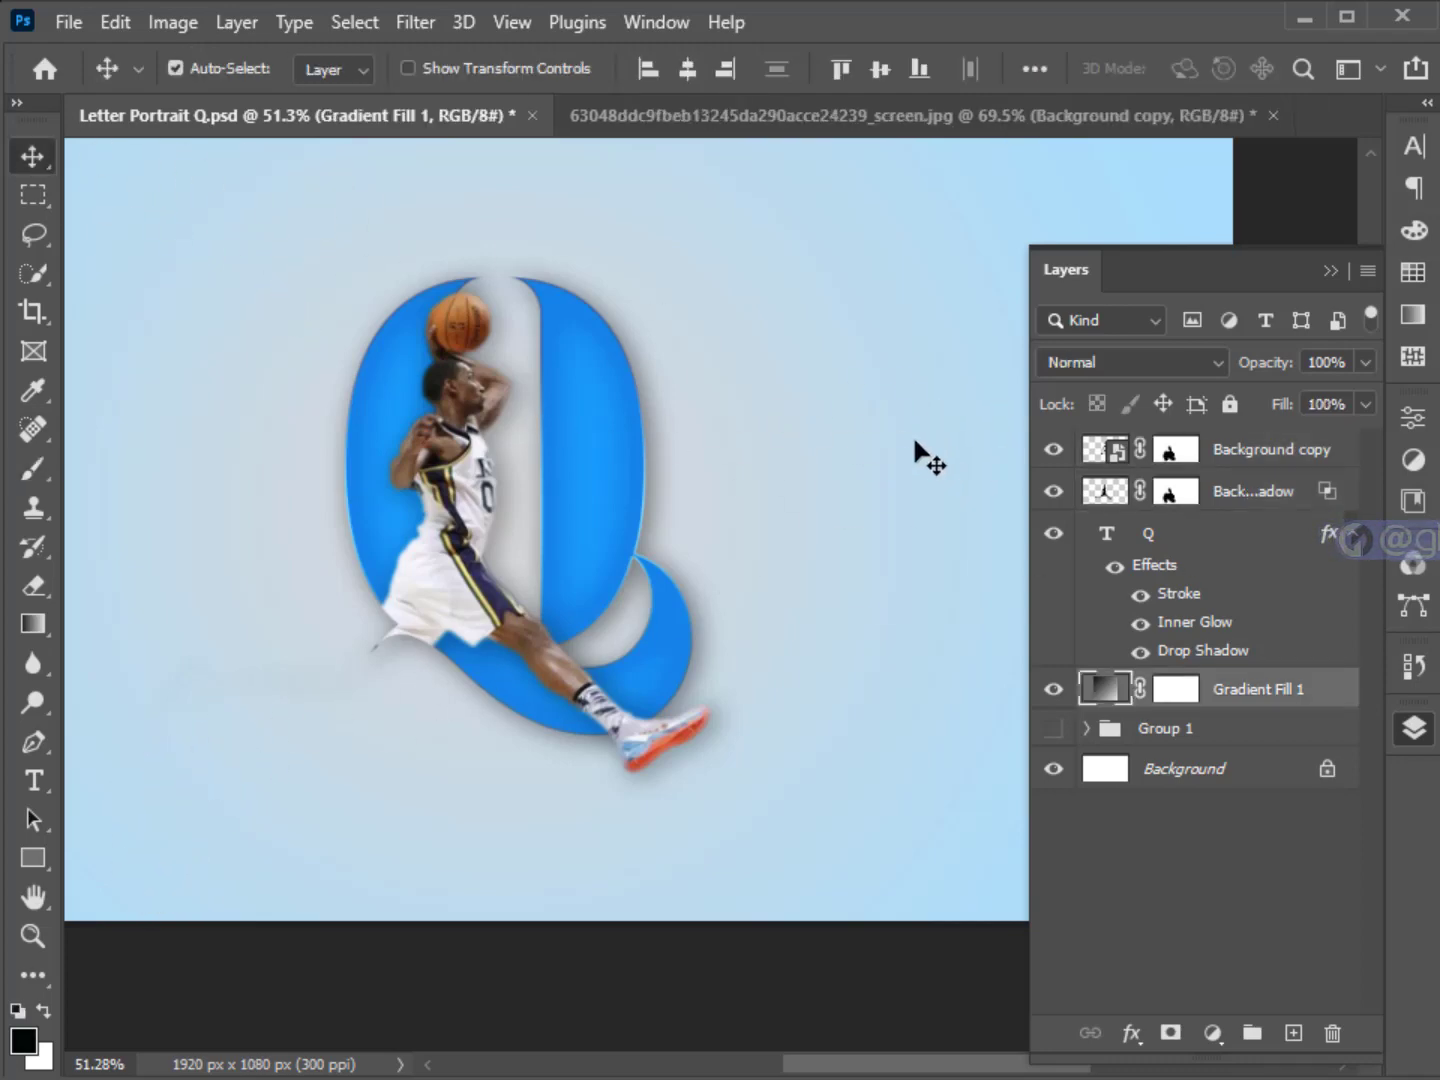
Duplicate the player layer and delete the duplicate's layer mask.
left_click(1251, 451)
left_click_drag(1222, 448, 1293, 1032)
left_click_drag(1185, 490, 1332, 1033)
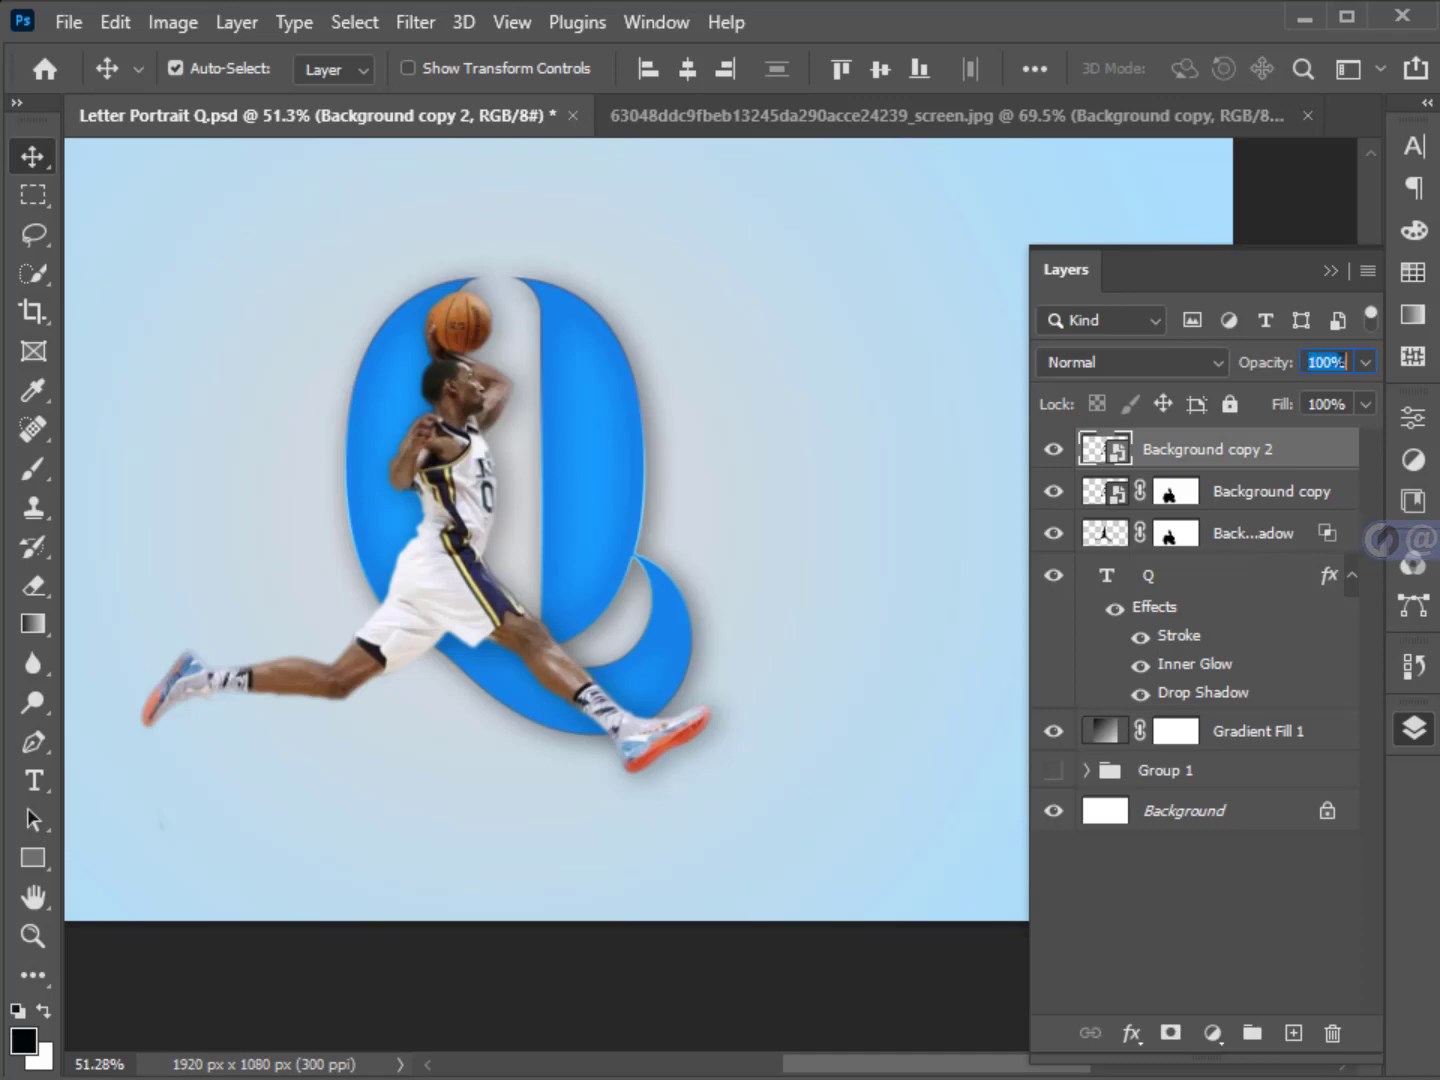
Set the duplicate player layer to 15% opacity and place it below the Q text layer.
type("15")
key("Return")
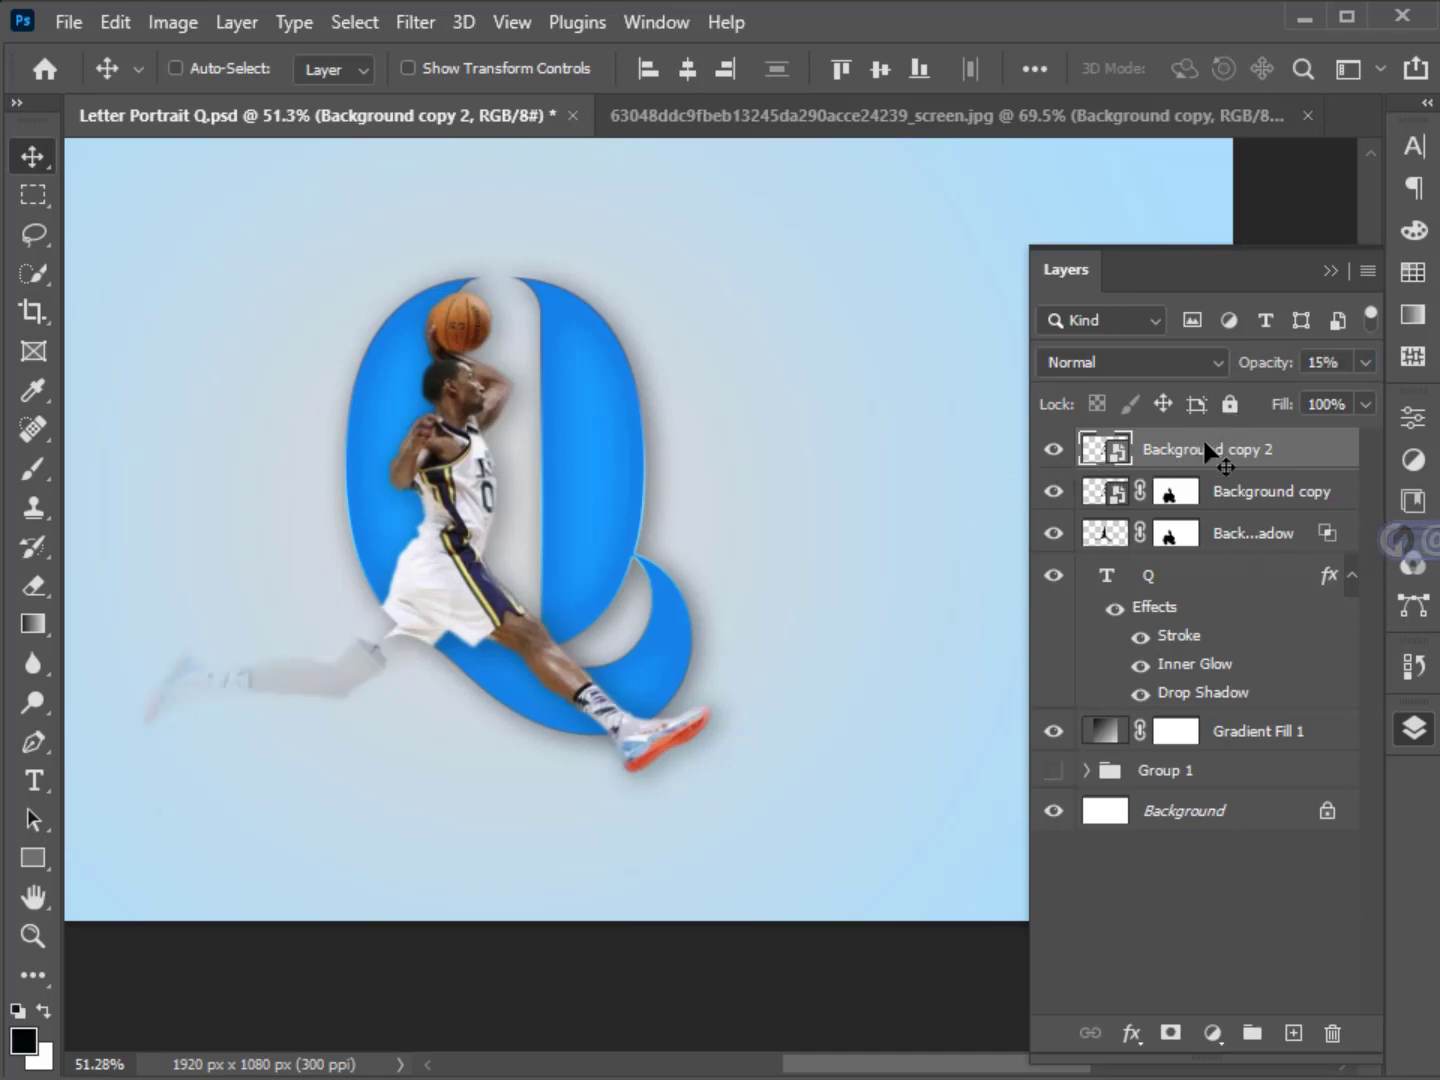
left_click_drag(1205, 446, 1193, 683)
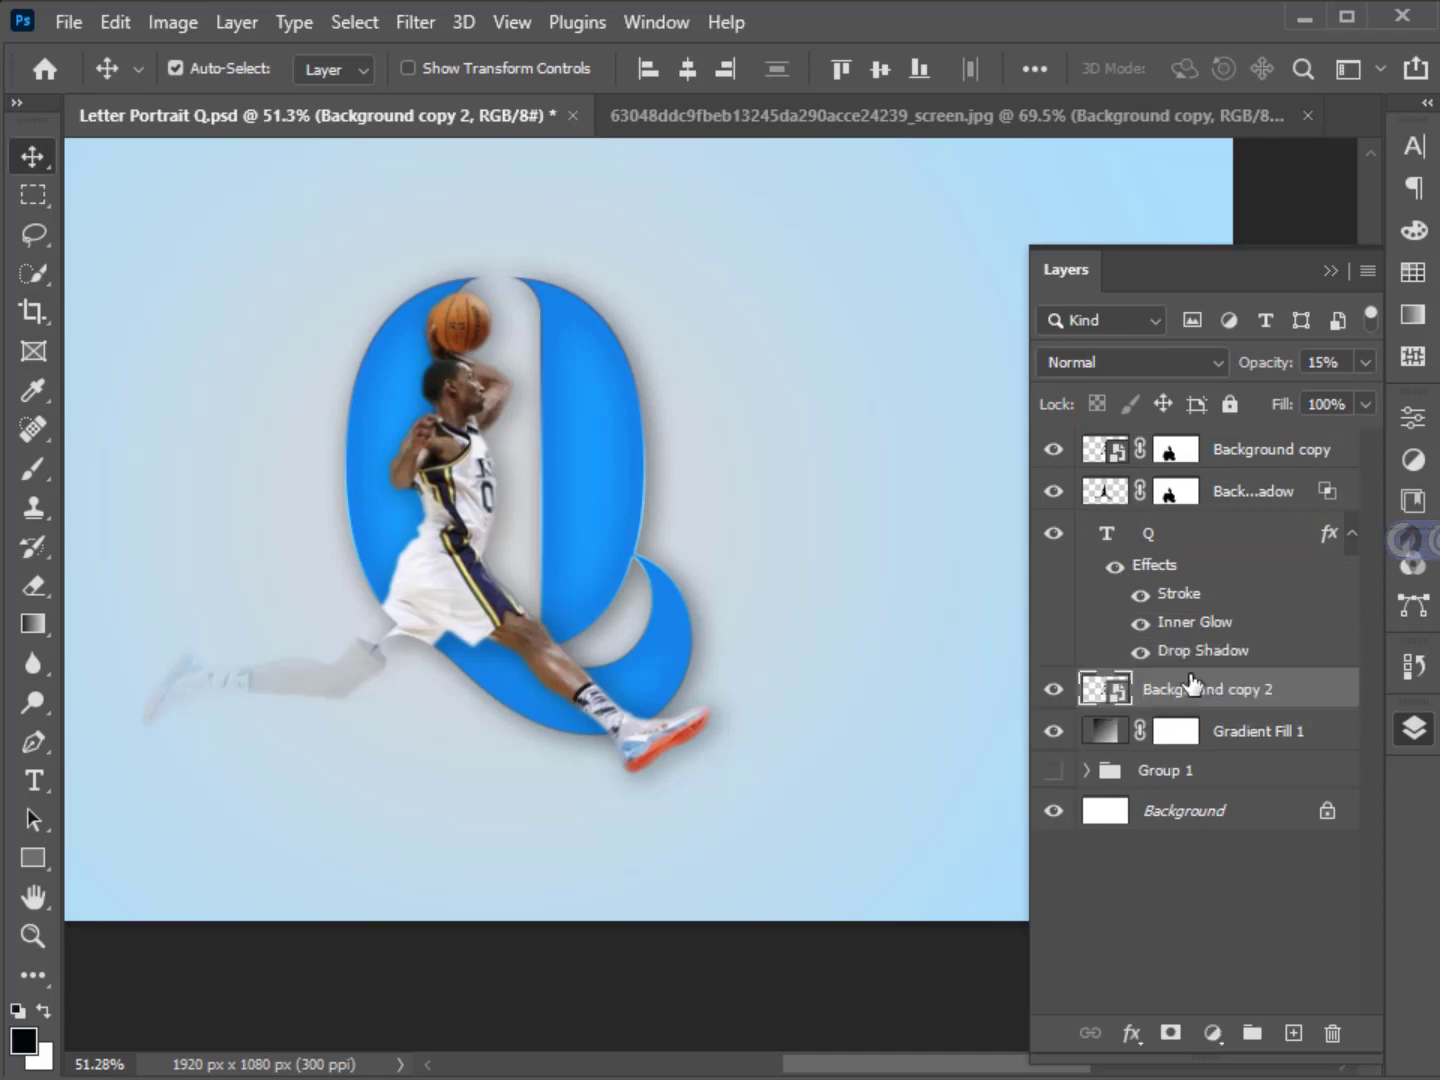
Enlarge the faint player copy to about 70% and position it behind the Q so it fills the canvas height.
key("ctrl+t")
scroll(611, 591, "down", 3)
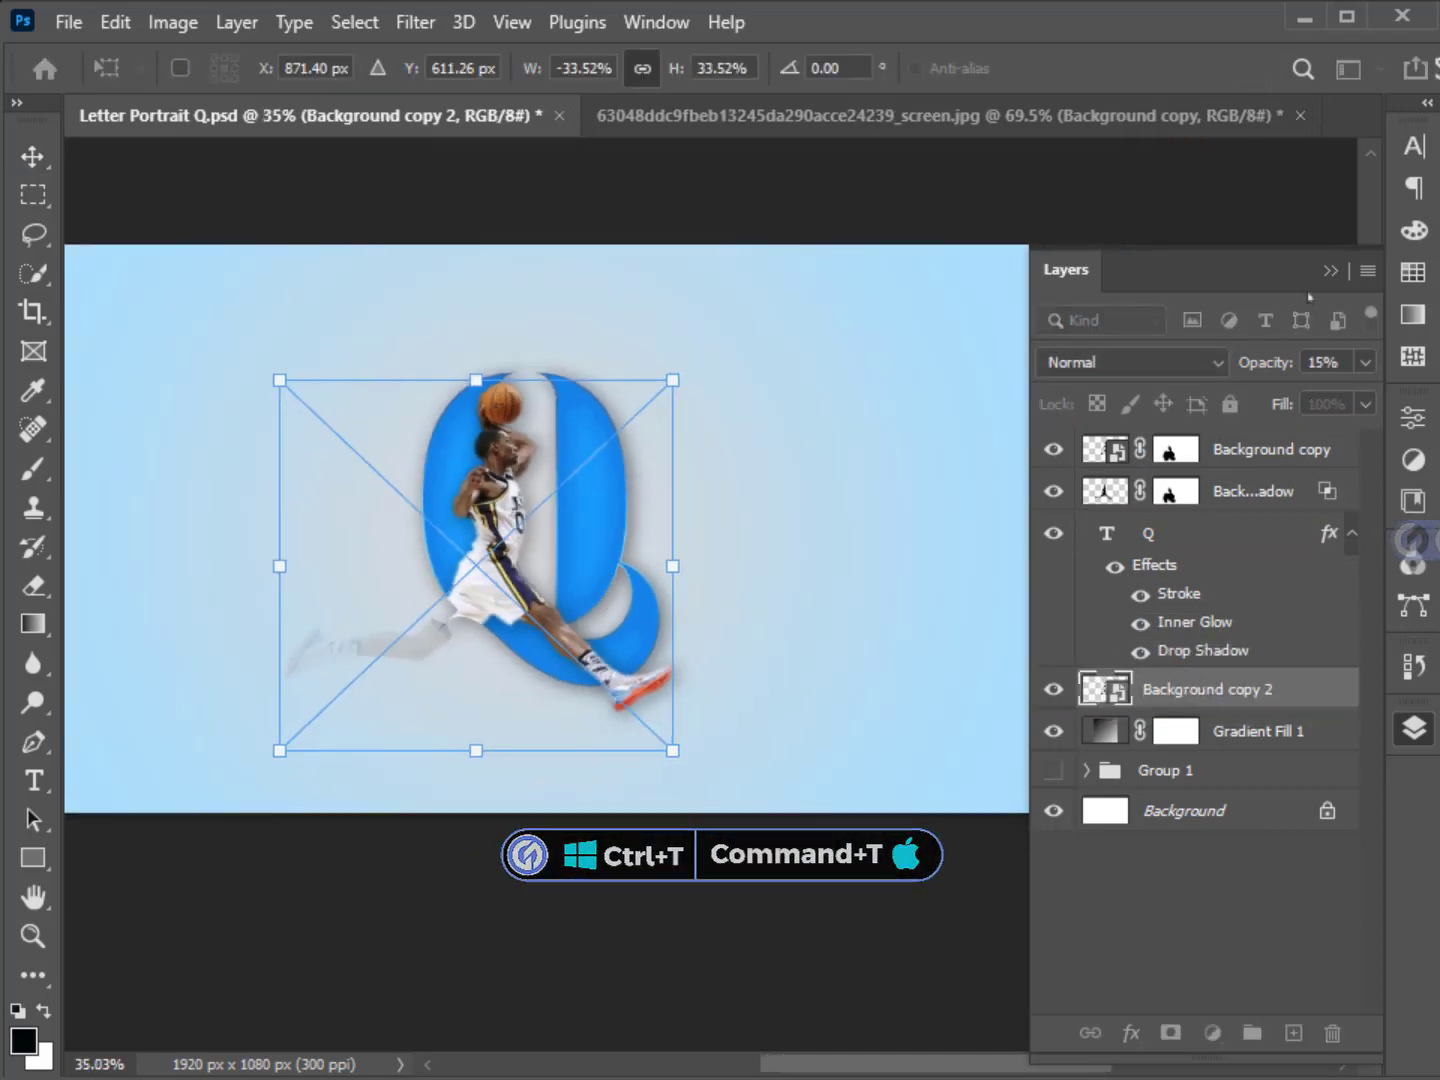
left_click(1330, 272)
scroll(808, 424, "down", 1)
scroll(777, 460, "left", 3)
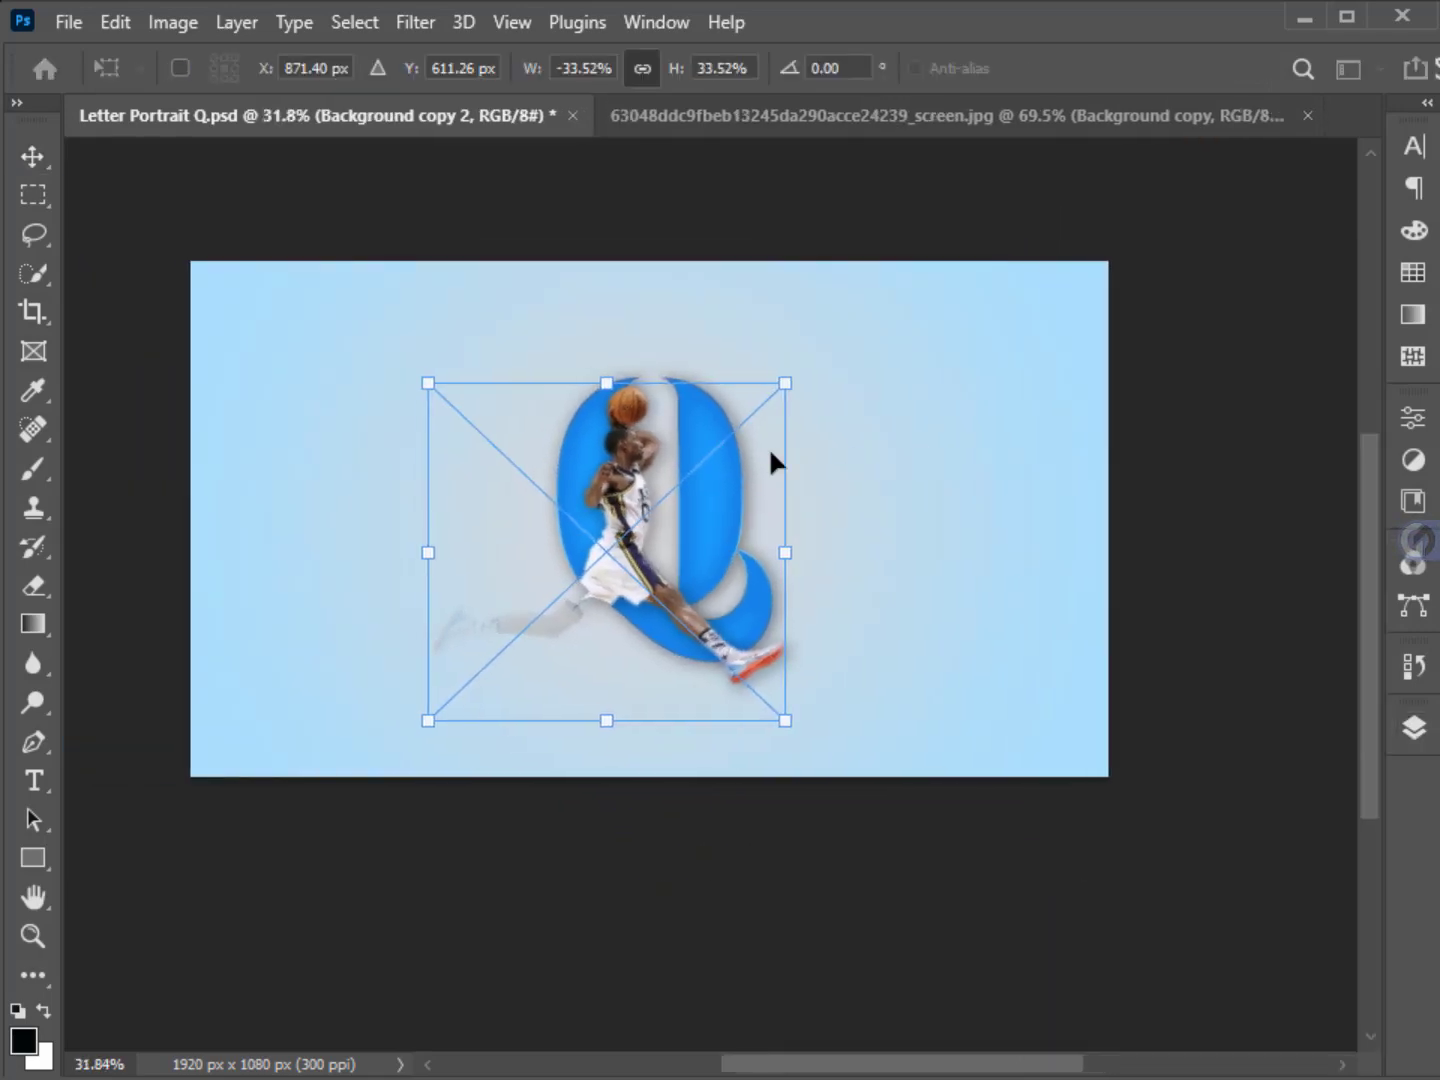
left_click_drag(630, 499, 533, 498)
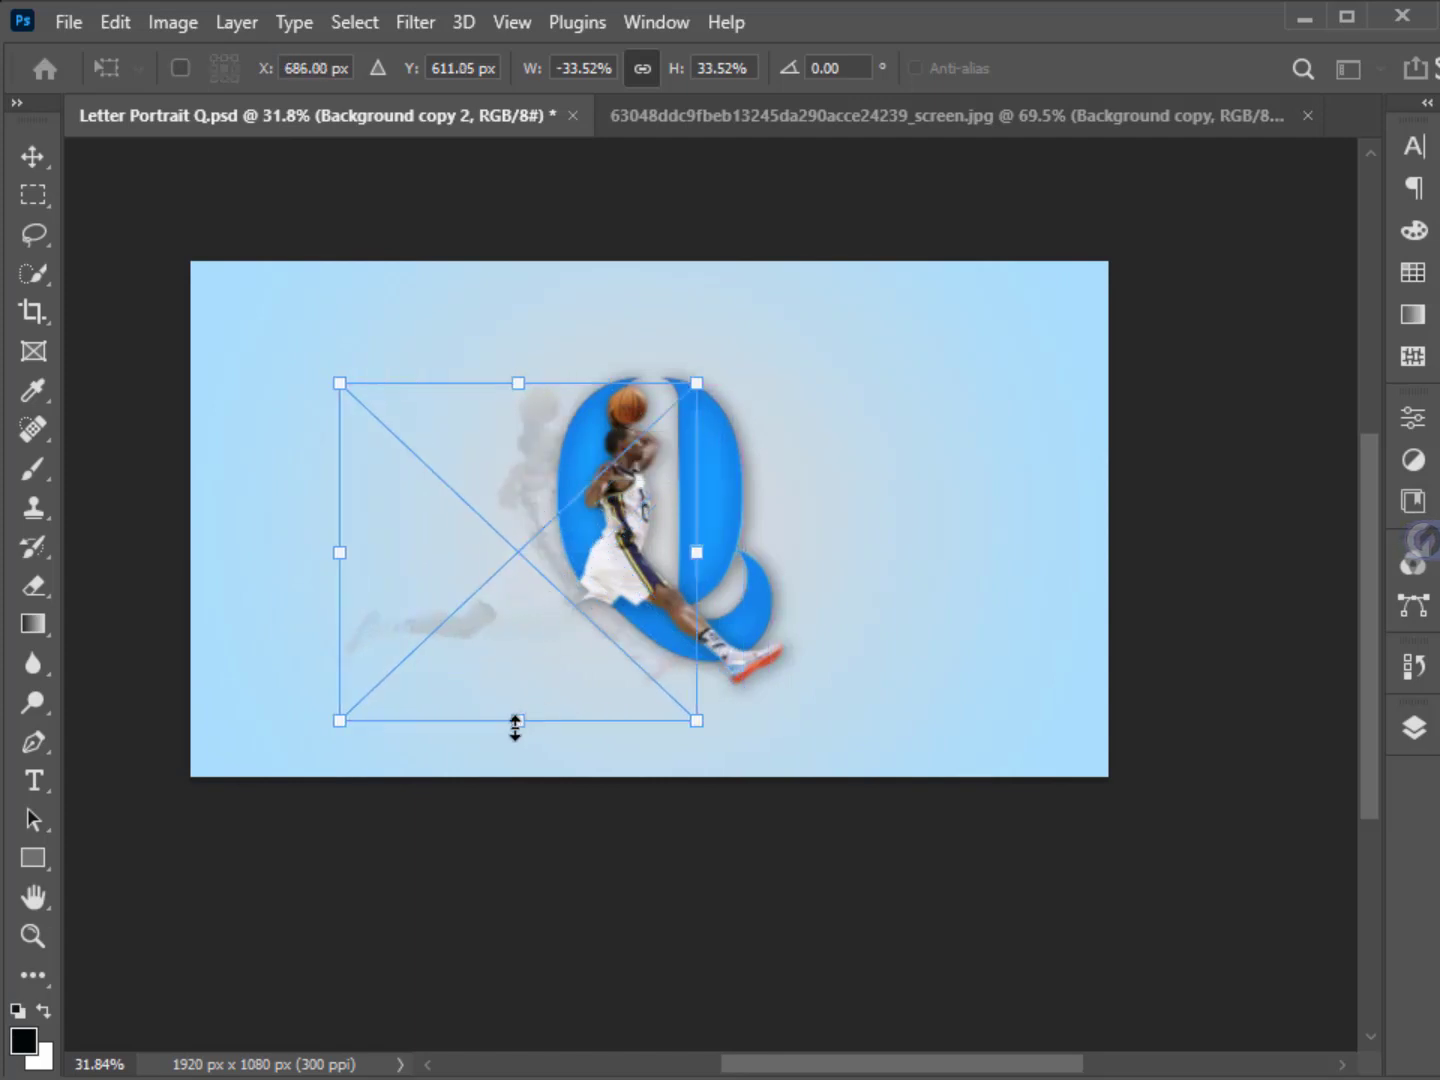
left_click_drag(516, 721, 517, 877)
left_click_drag(532, 588, 532, 612)
left_click_drag(866, 589, 909, 606)
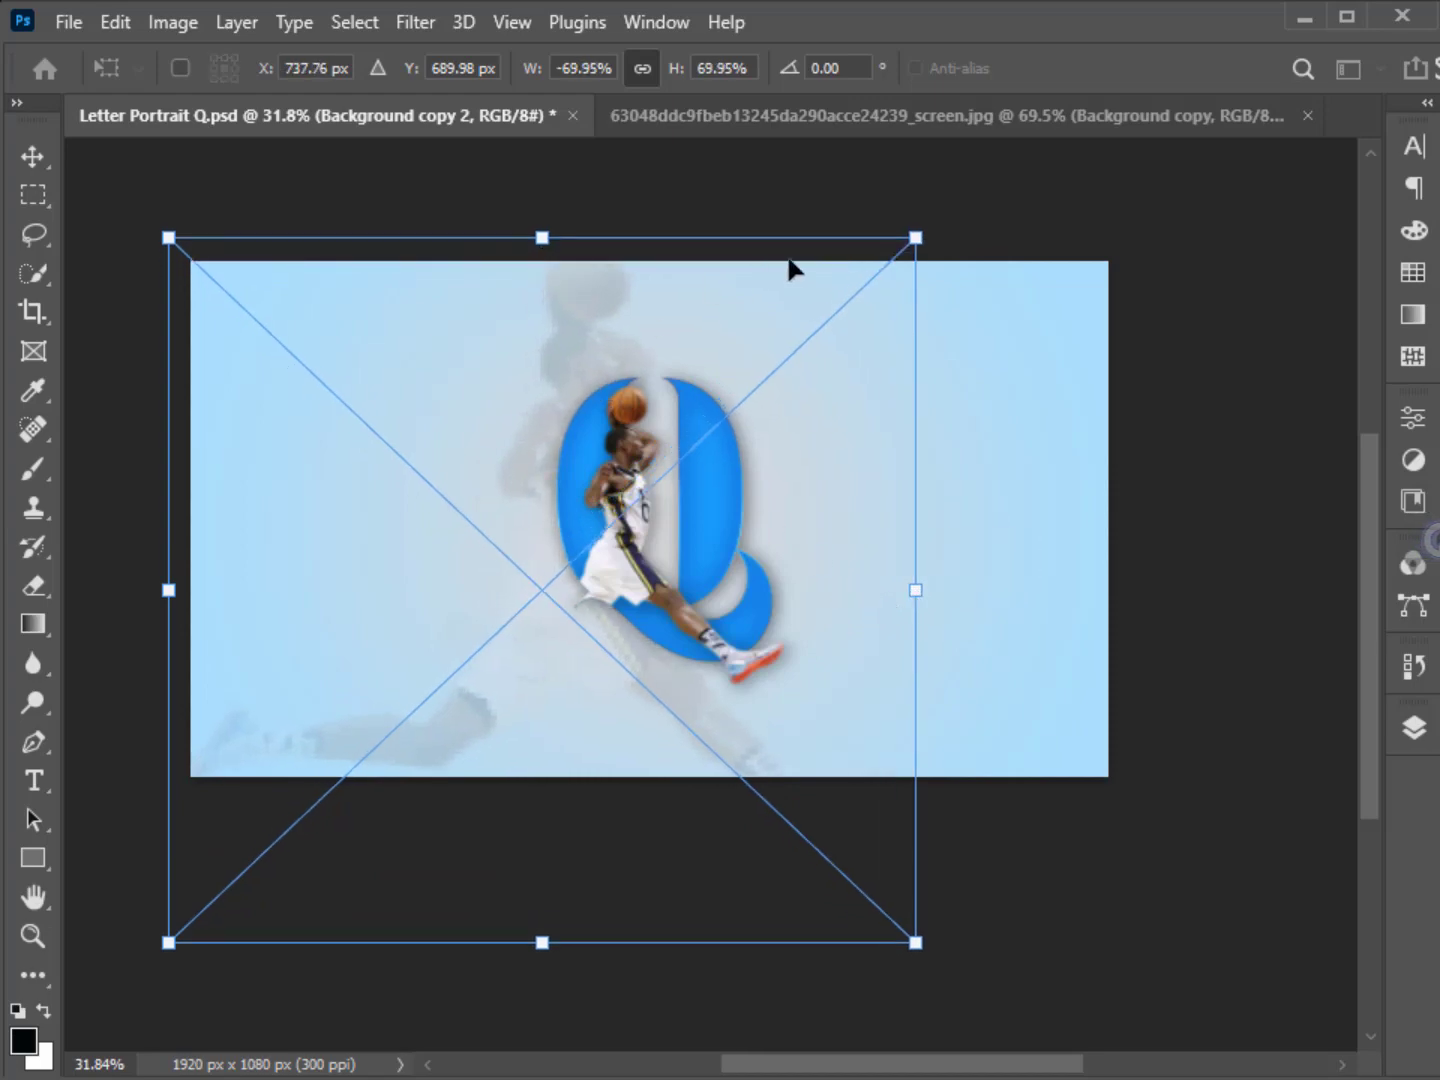
key("Return")
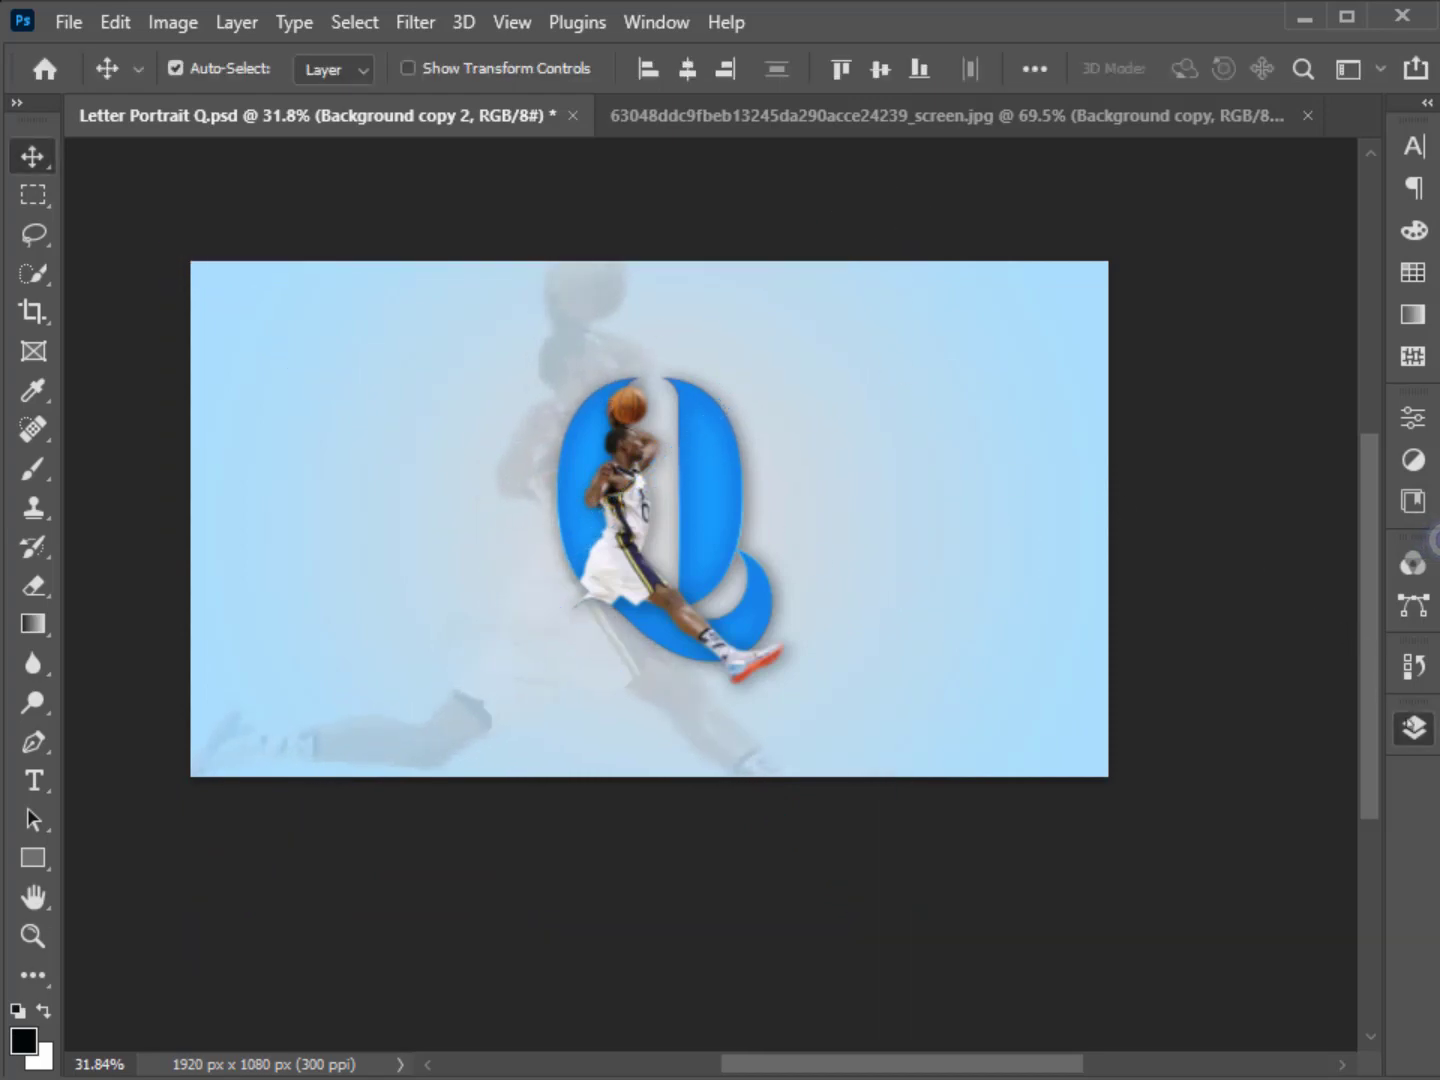
Move Group 1 to the top of the layer stack and make it visible.
left_click(1414, 727)
left_click_drag(1157, 782, 1165, 440)
left_click(1056, 448)
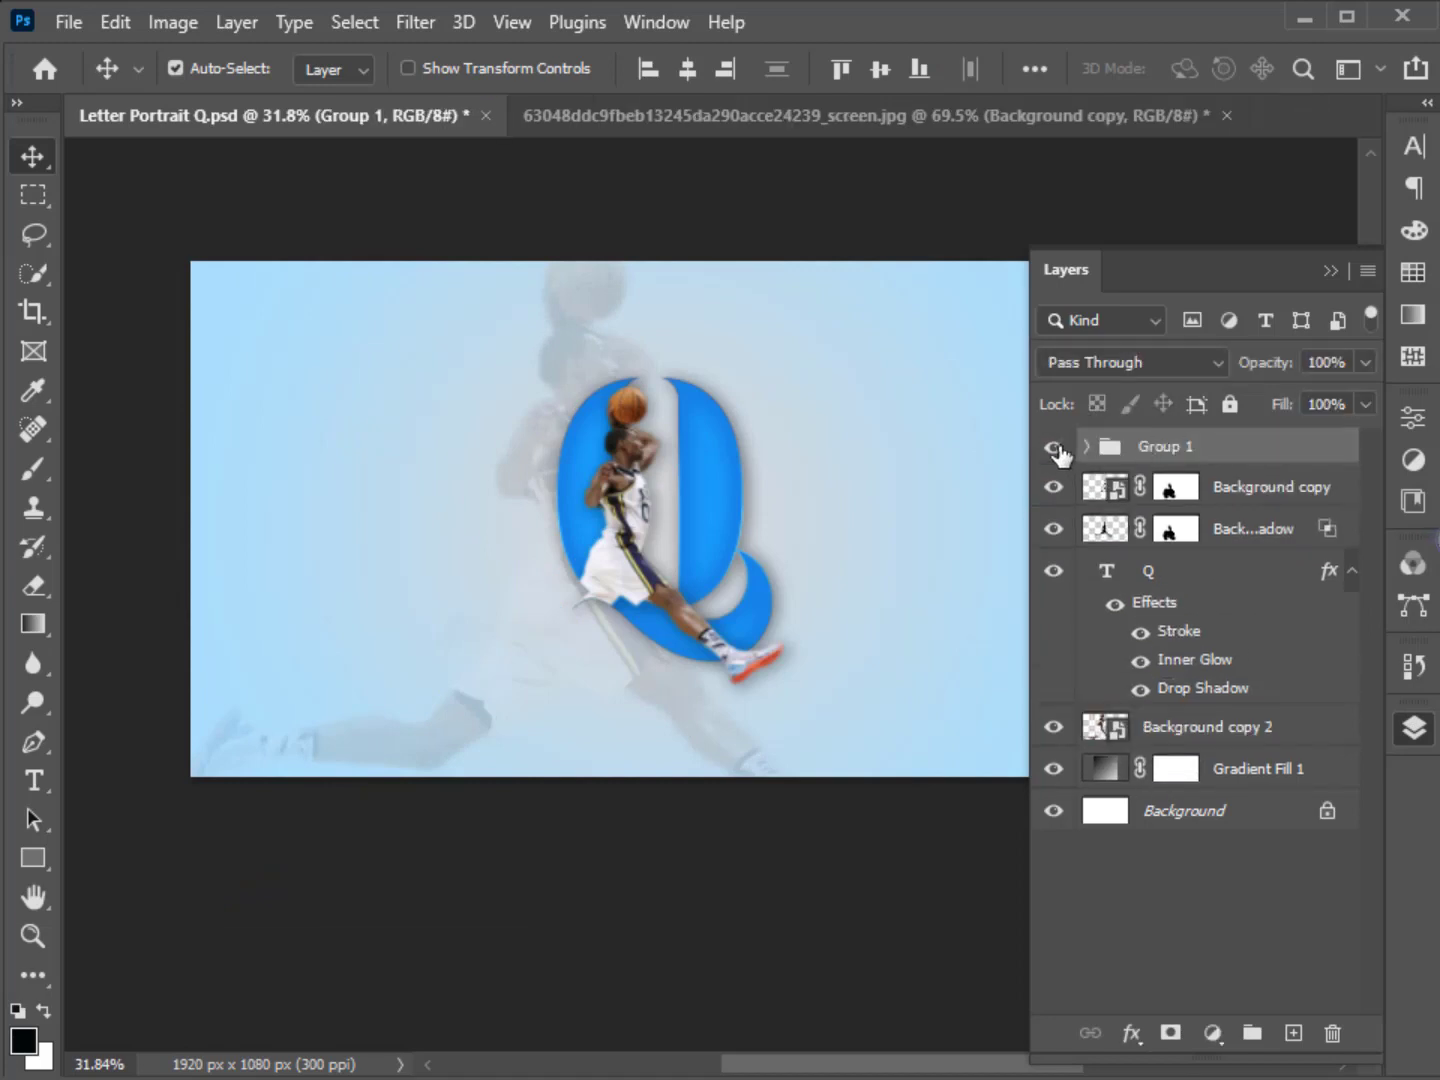
Add a new empty layer above Group 1.
left_click(1331, 272)
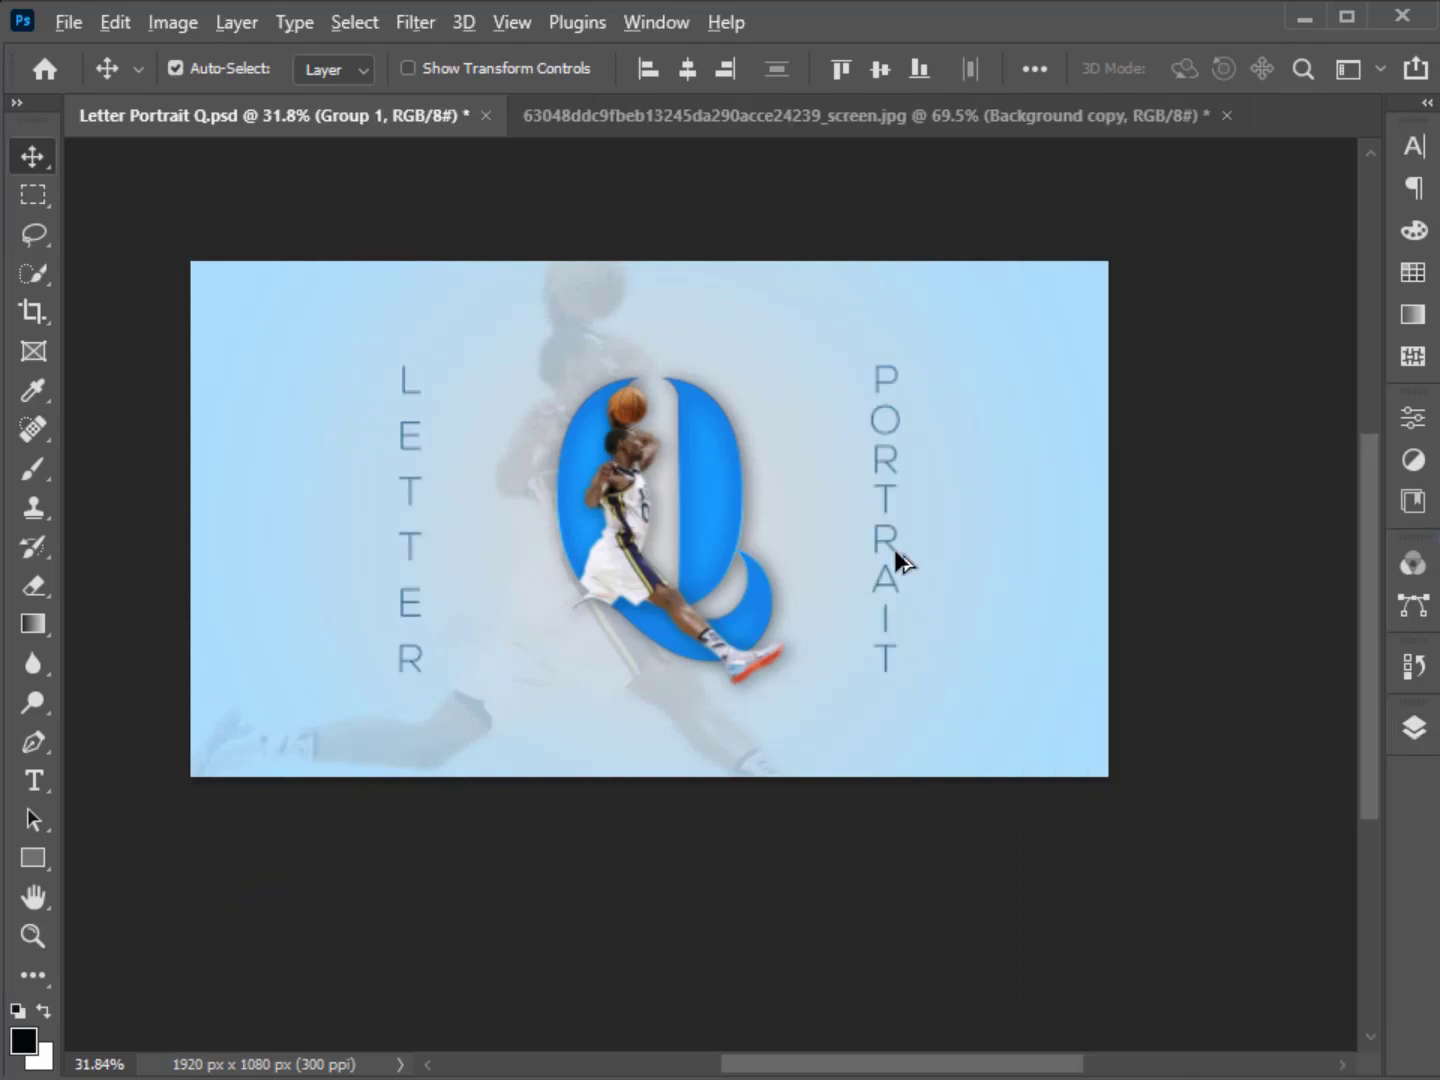
scroll(894, 549, "up", 3)
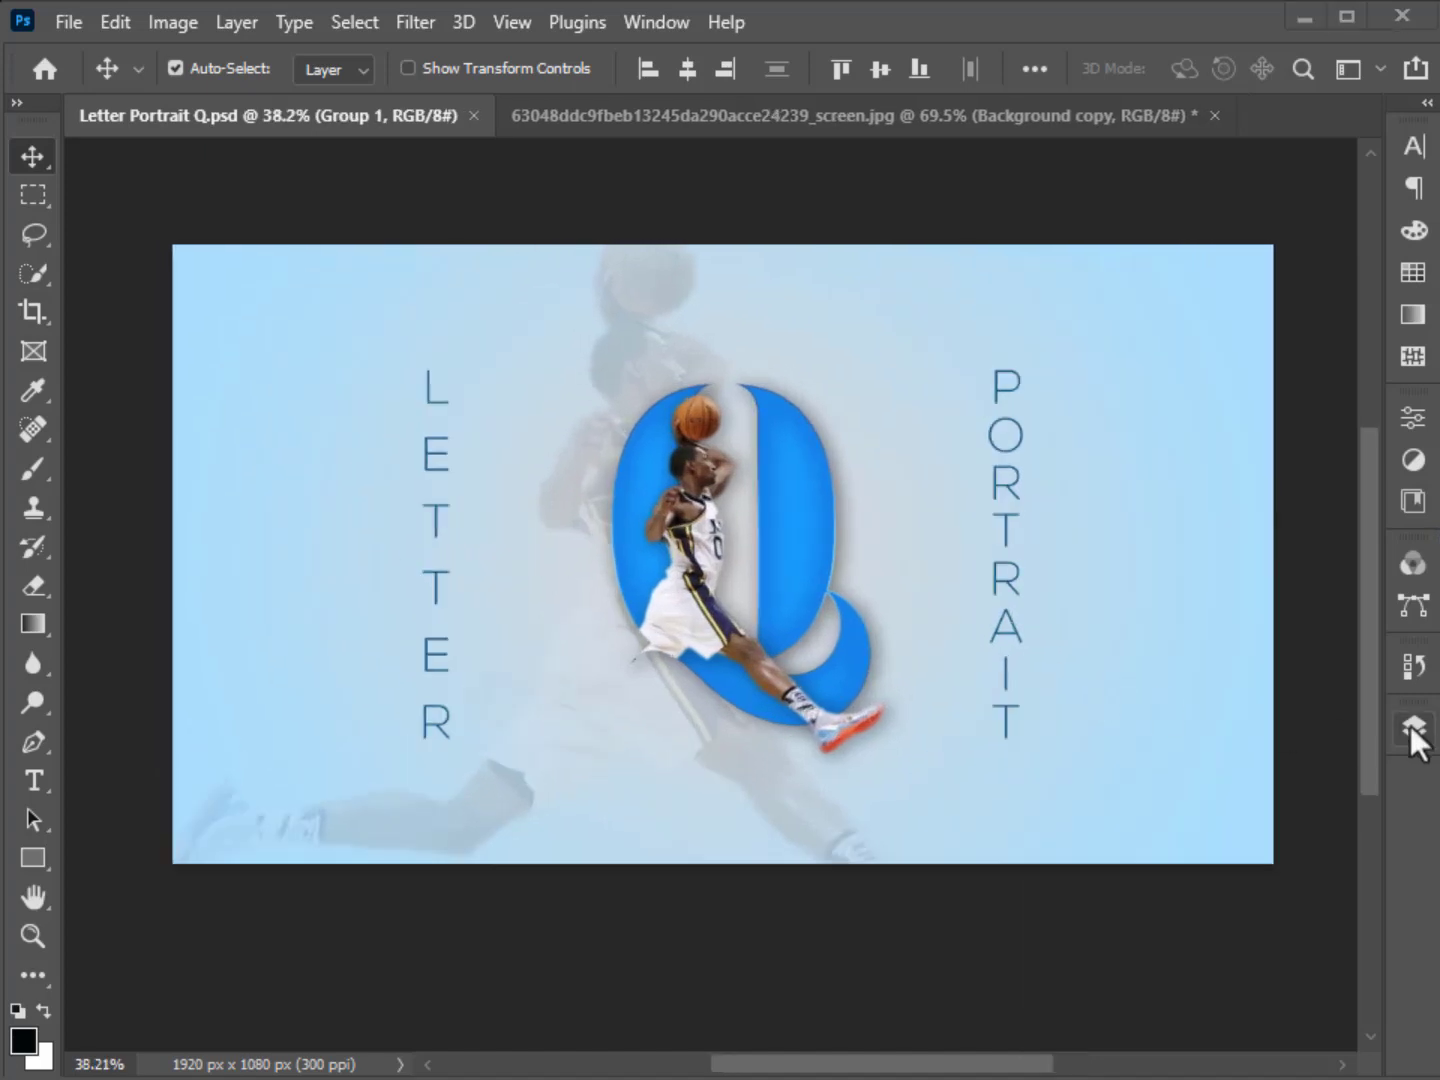
left_click(1412, 728)
left_click(1293, 1031)
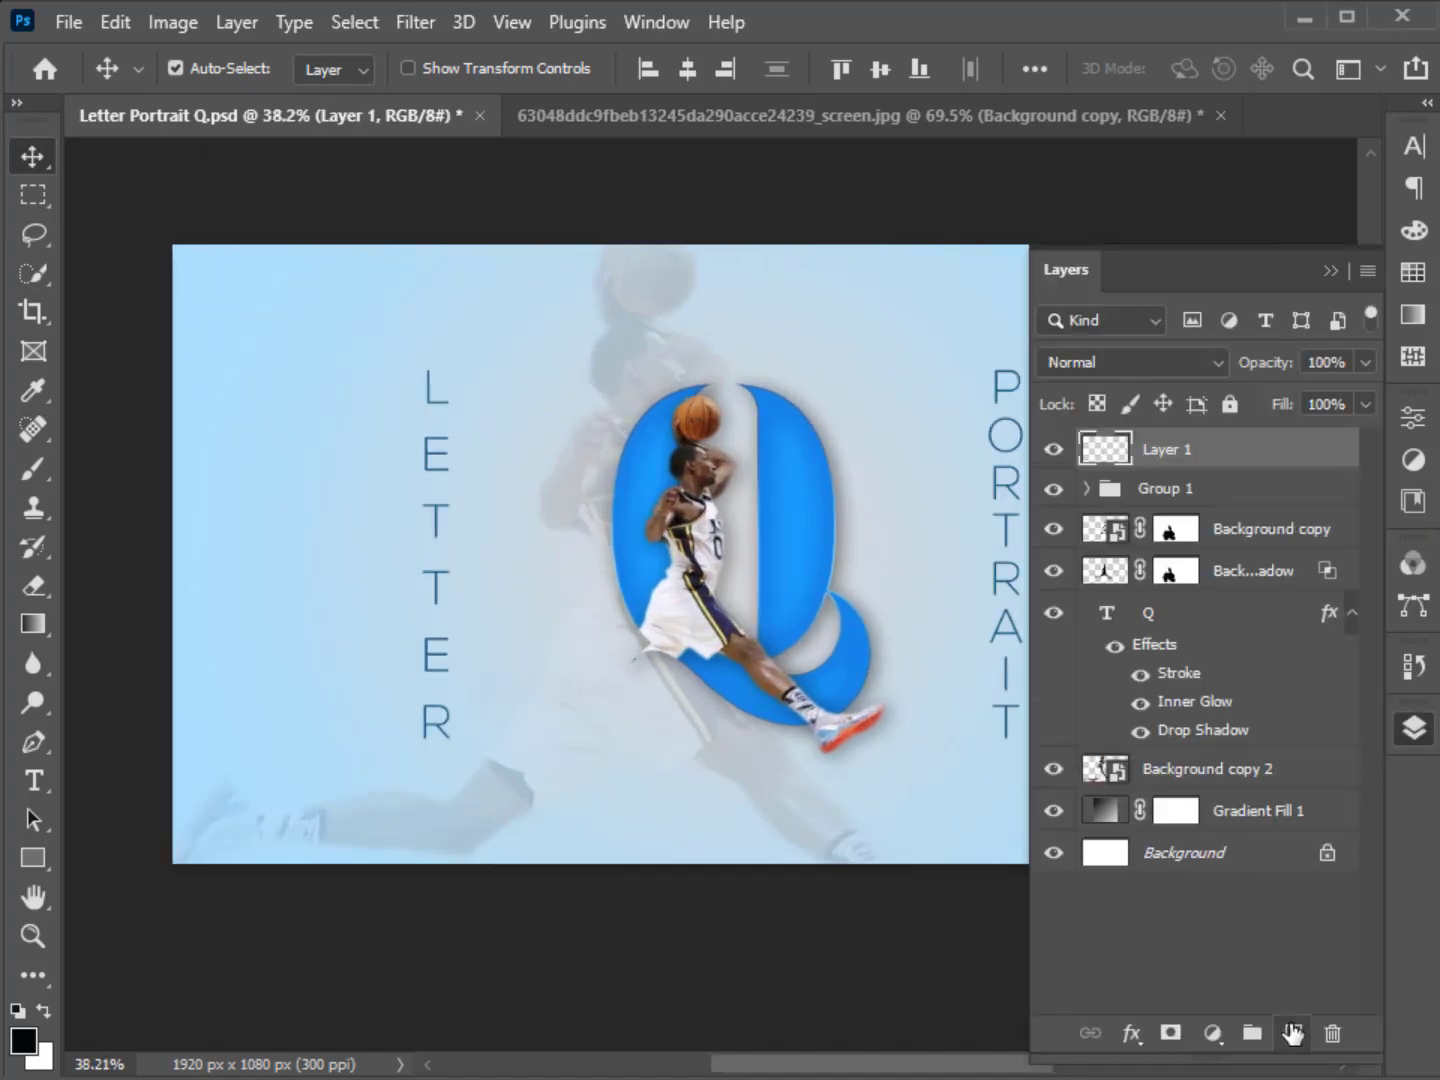
Flatten the 150 px soft brush tip into a thin horizontal ellipse and paint one black shadow dab beneath the player's orange-soled shoe.
left_click(33, 468)
left_click(219, 68)
mouse_move(95, 147)
left_mouse_down()
mouse_move(97, 186)
mouse_move(97, 170)
left_mouse_up()
left_click(215, 77)
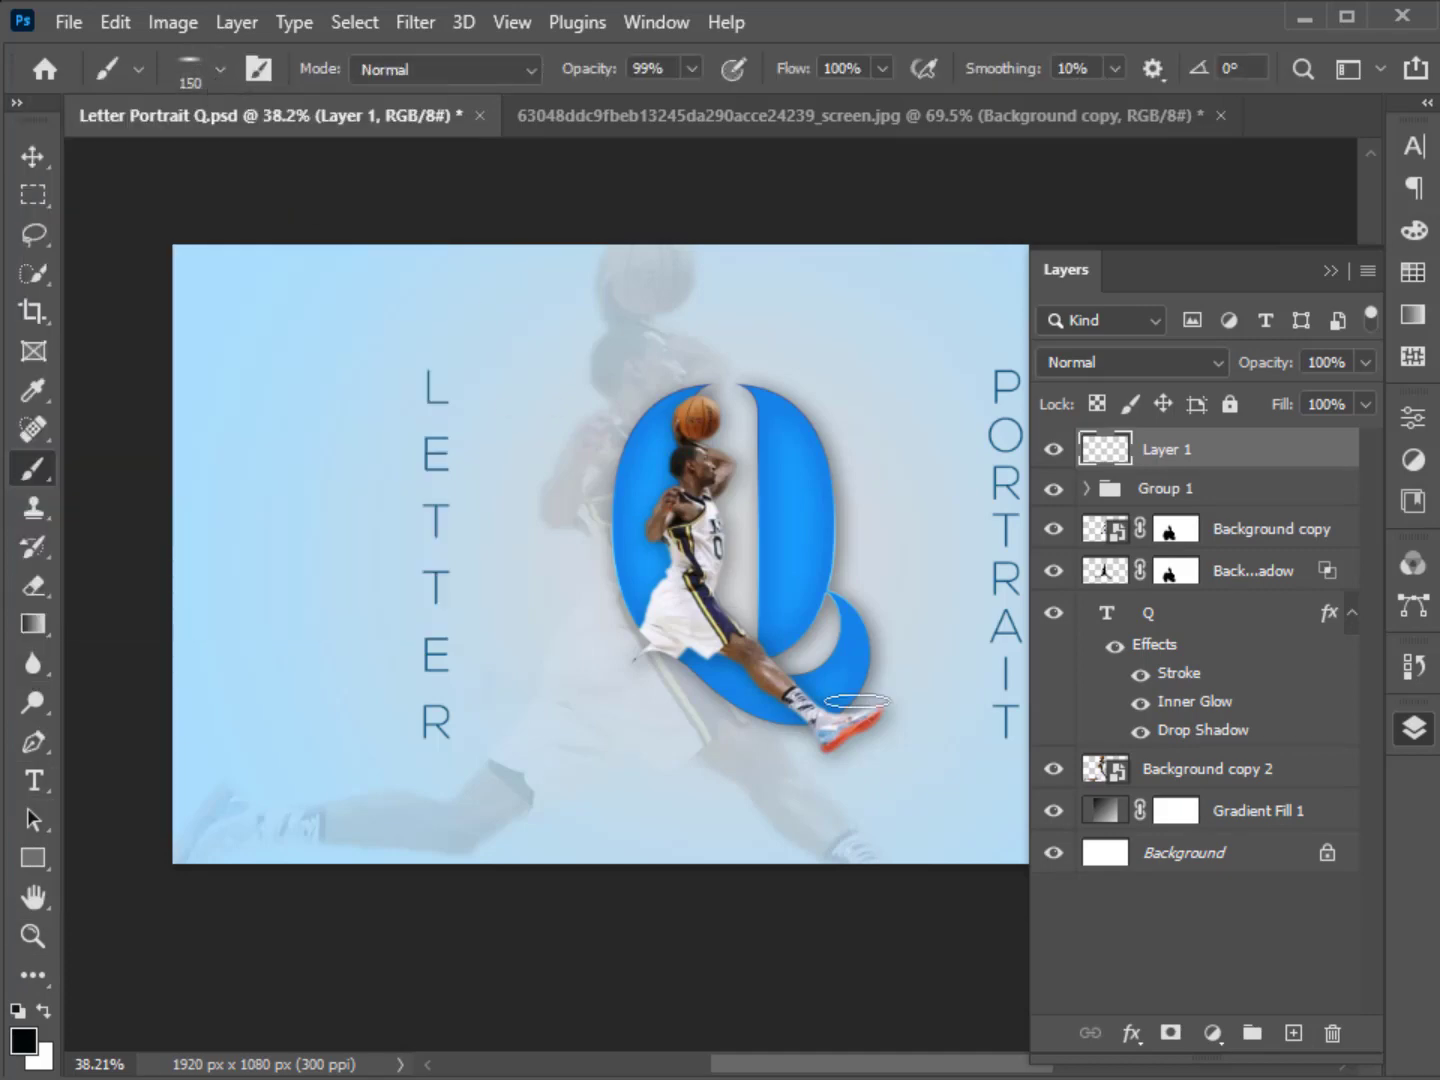
scroll(885, 778, "up", 6)
left_click(1326, 274)
scroll(852, 724, "up", 4)
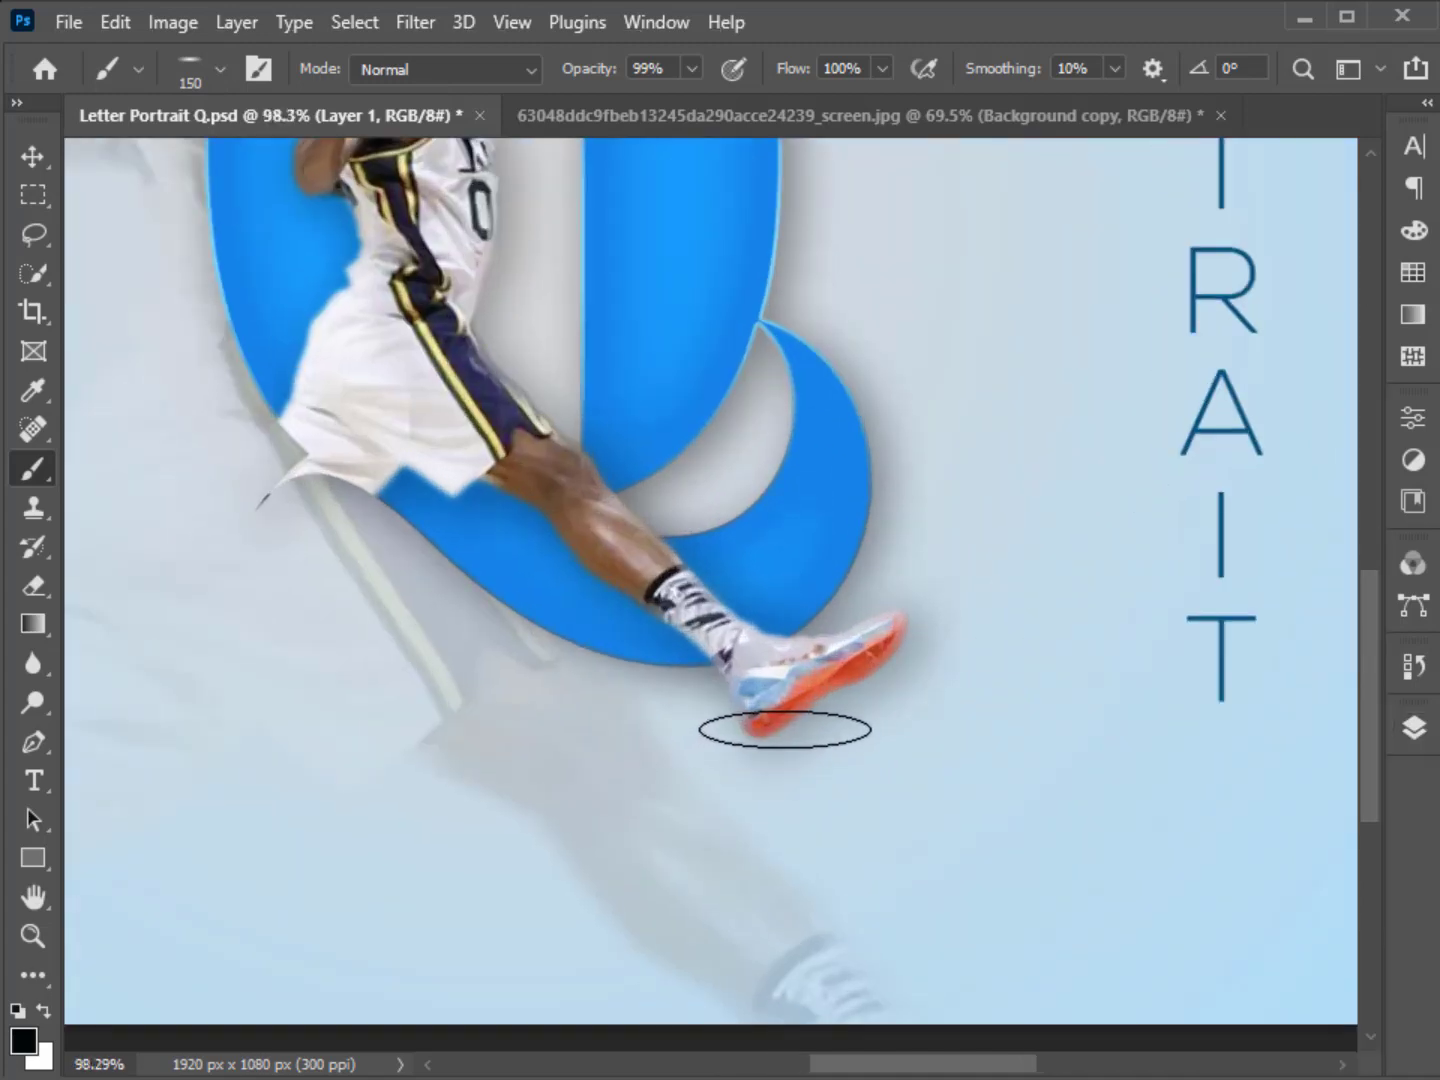
left_click(780, 730)
Set the opacity of the shoe's shadow layer to 70%.
left_click(1412, 728)
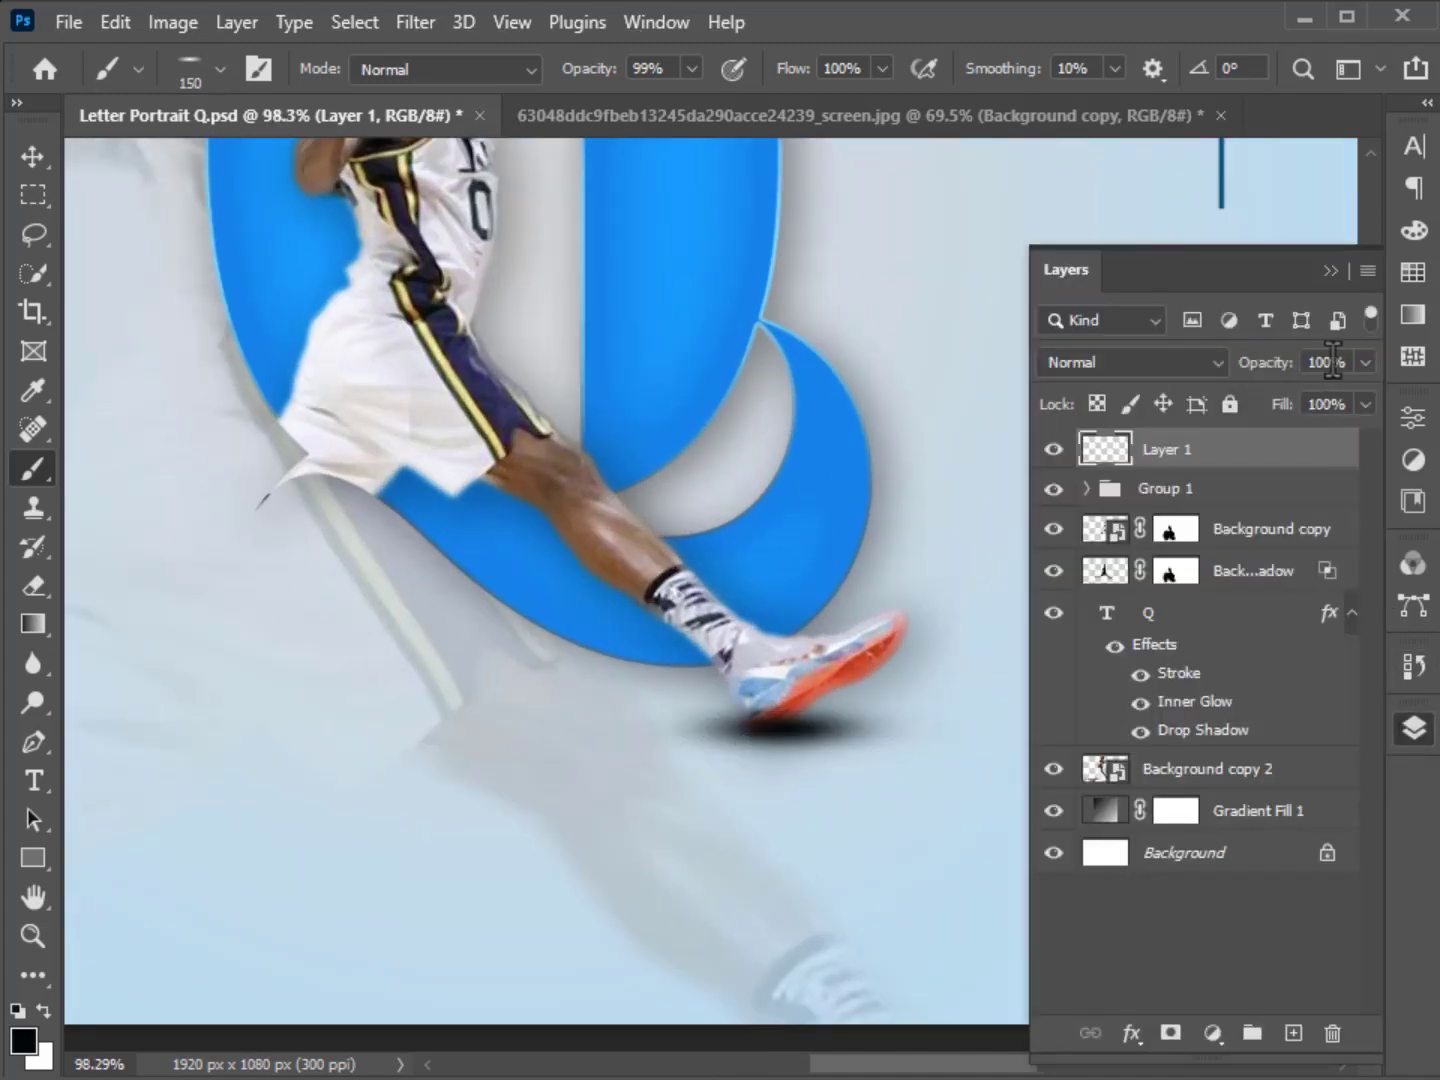
left_click(1364, 362)
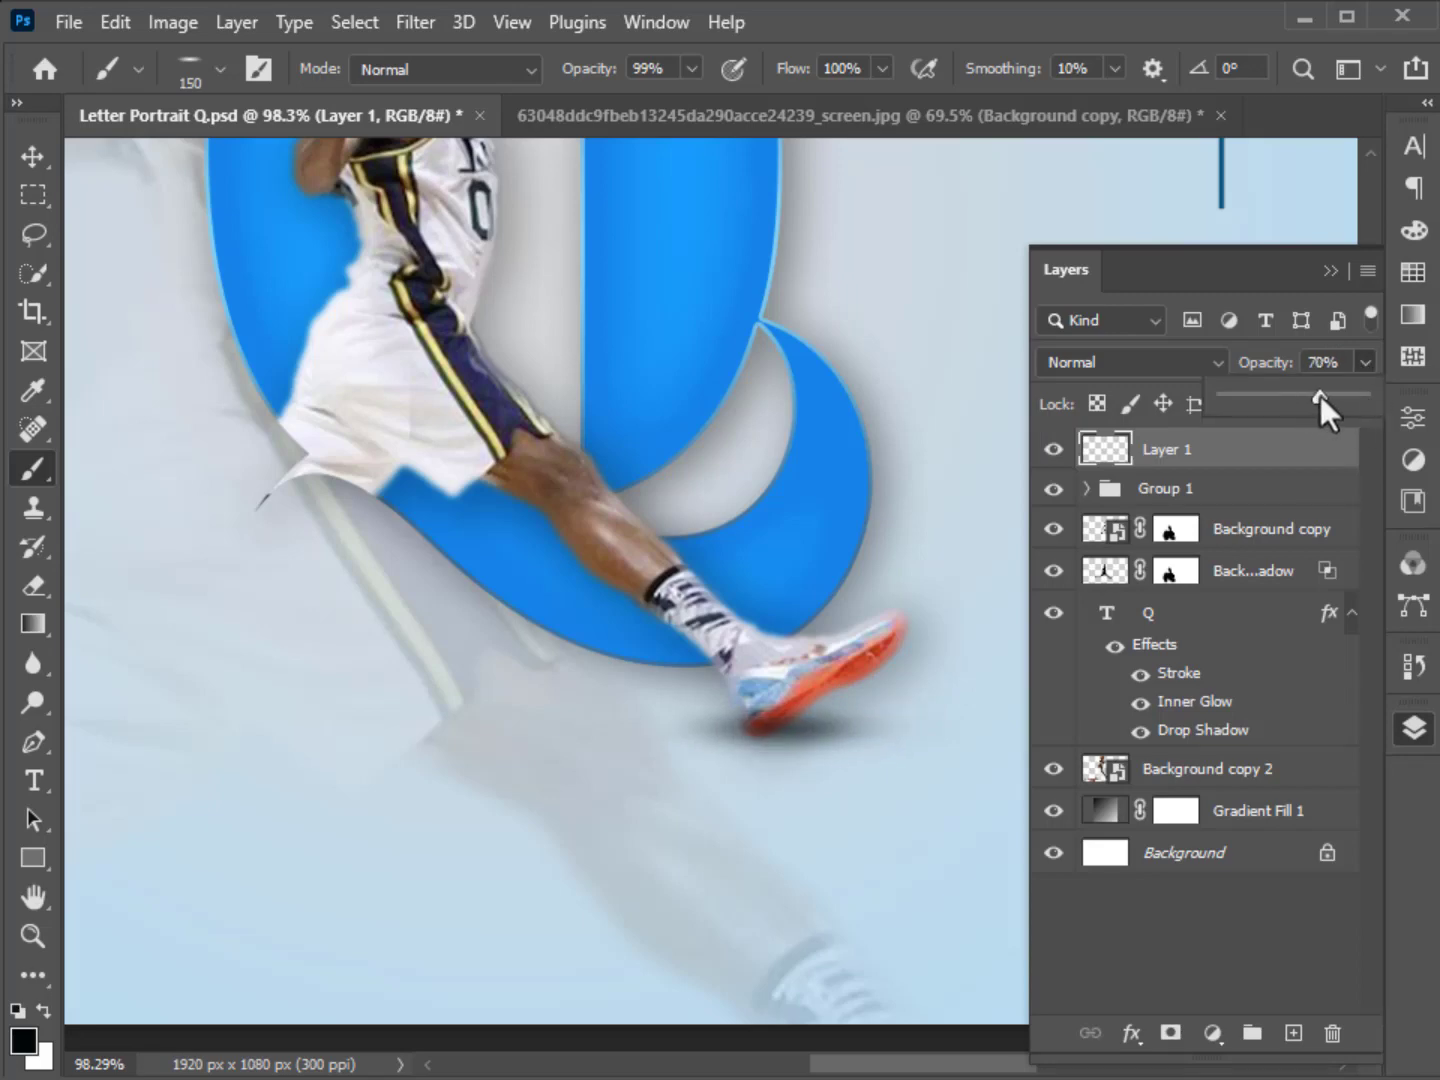
left_click(1330, 270)
scroll(1094, 490, "down", 3)
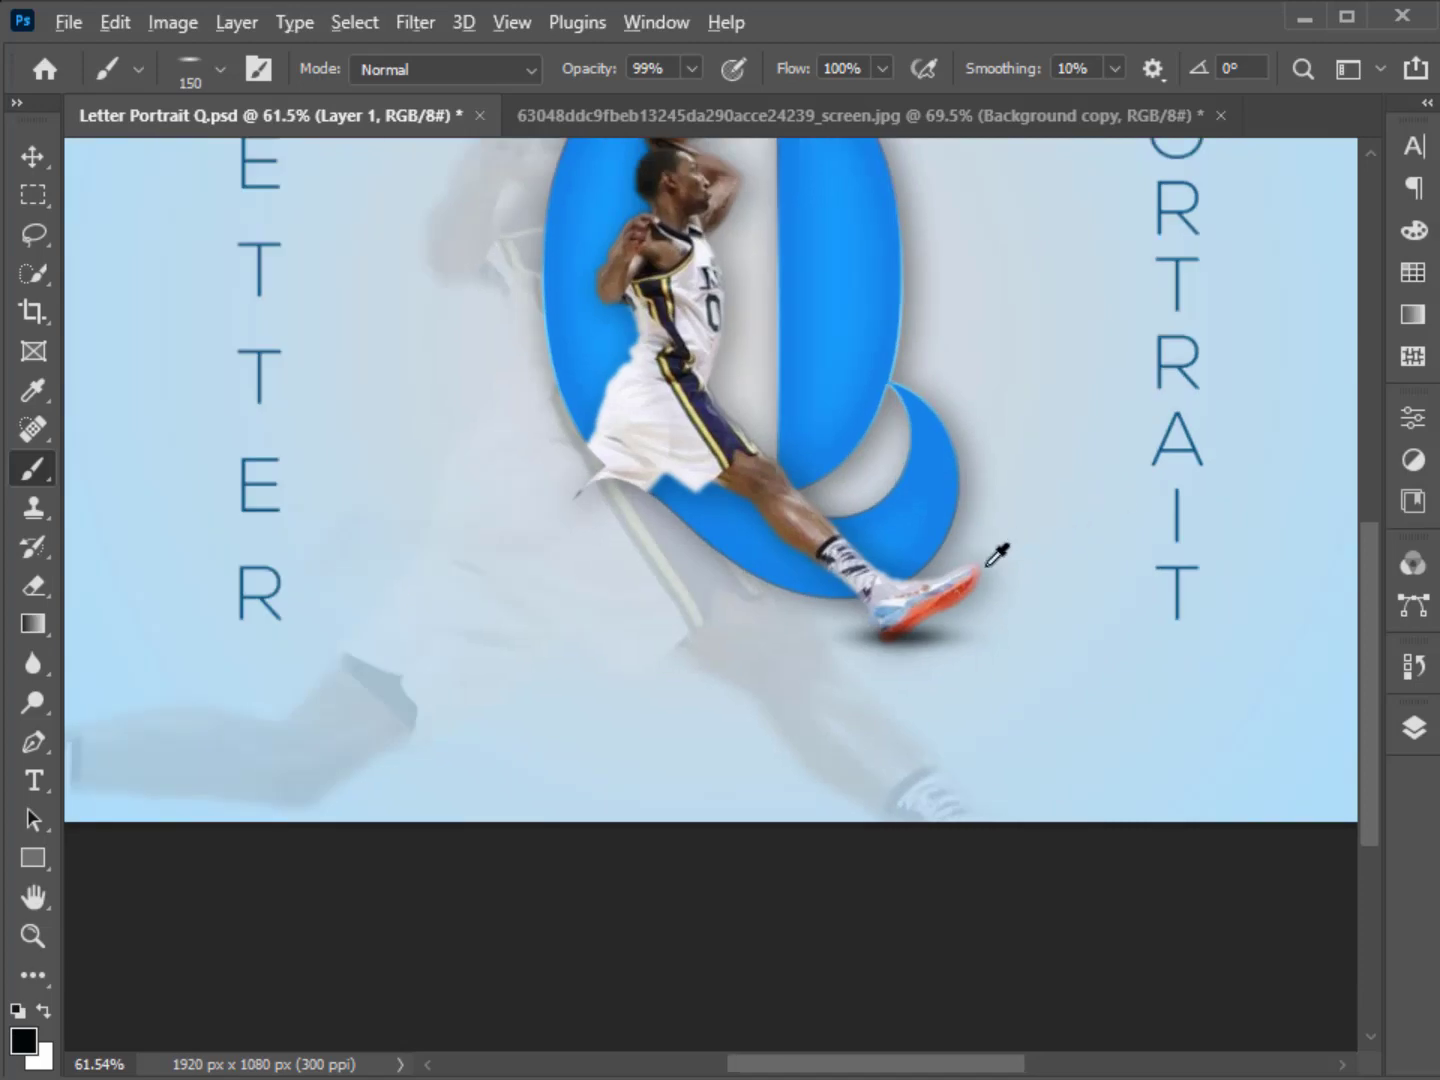
scroll(996, 556, "down", 2)
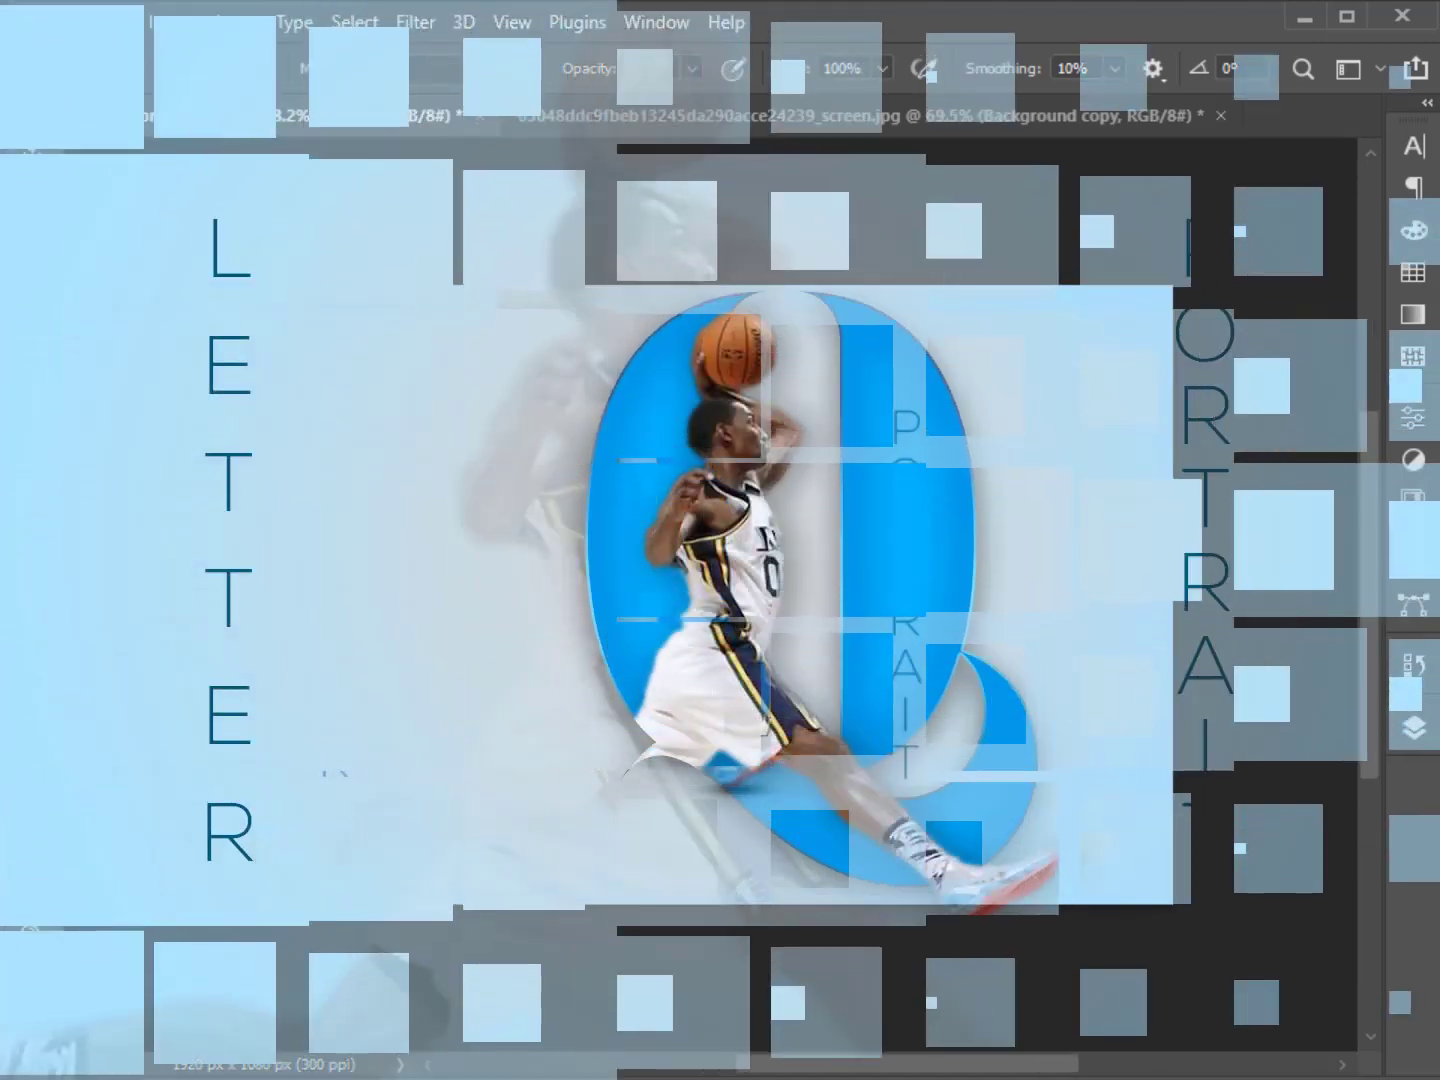